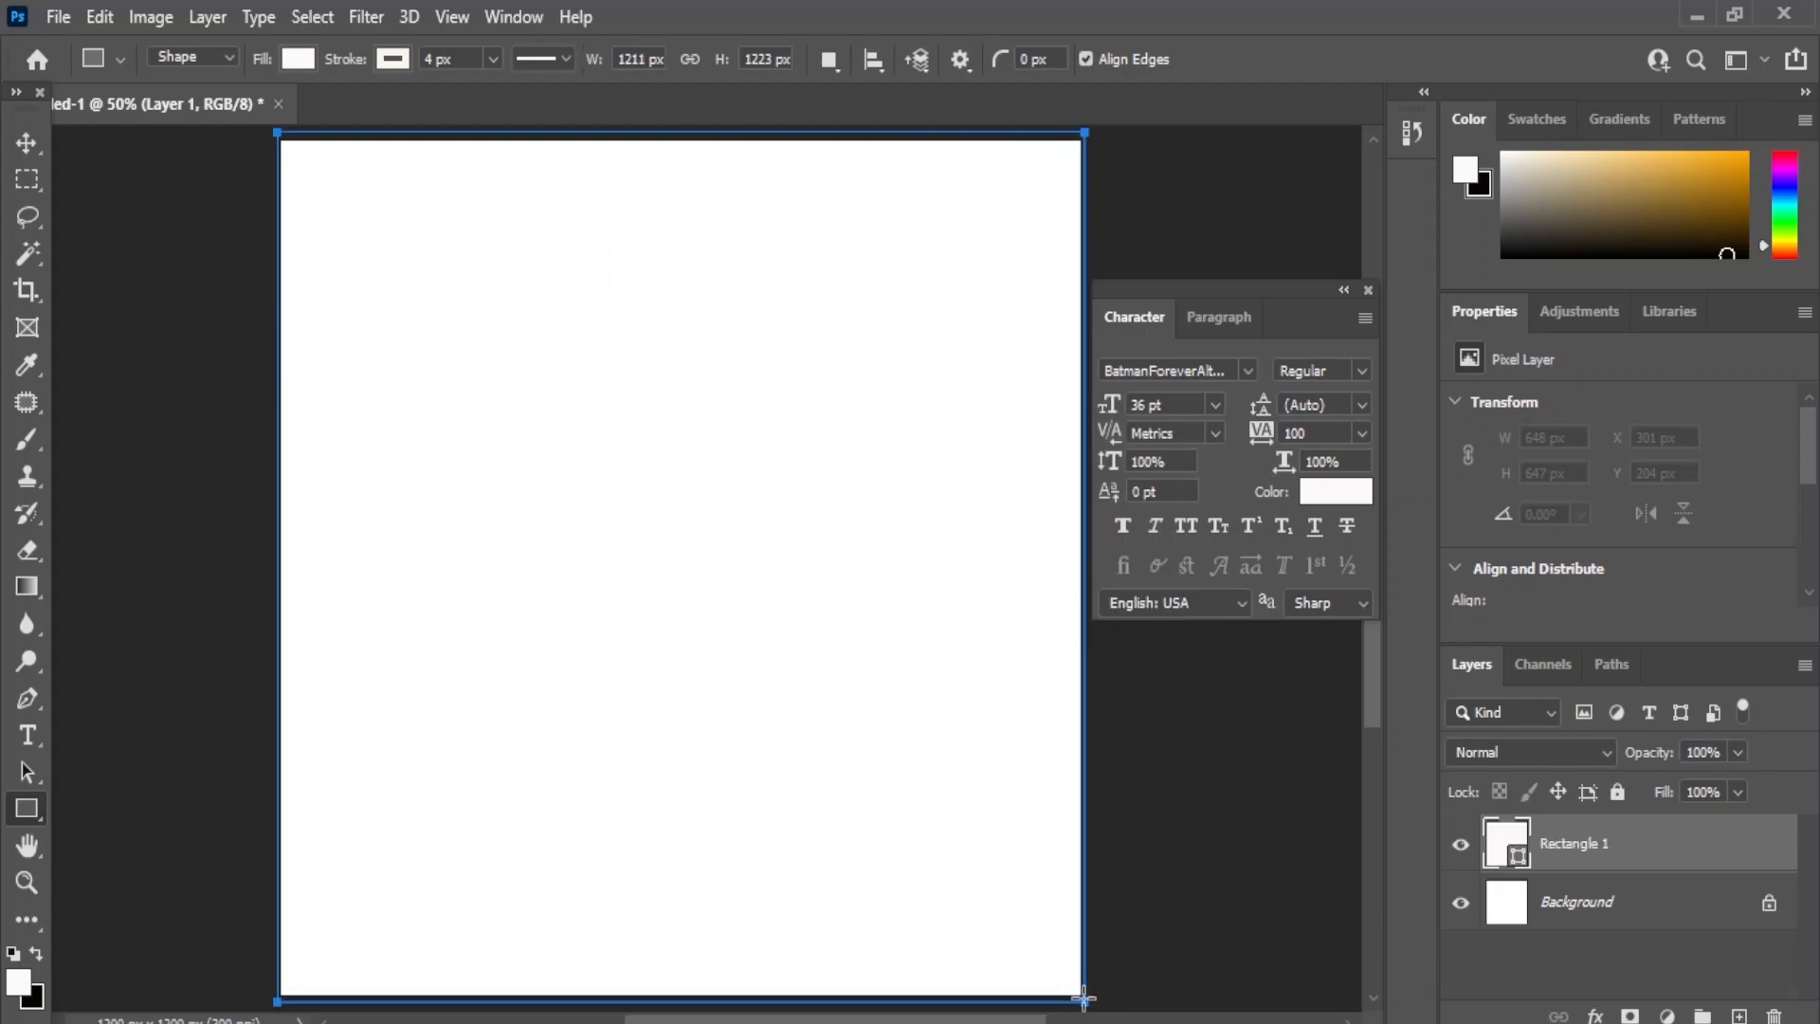
# - Finish the full-canvas rectangle and place the bg snow landscape image from the image folder into the document
pyautogui.click(26, 143)
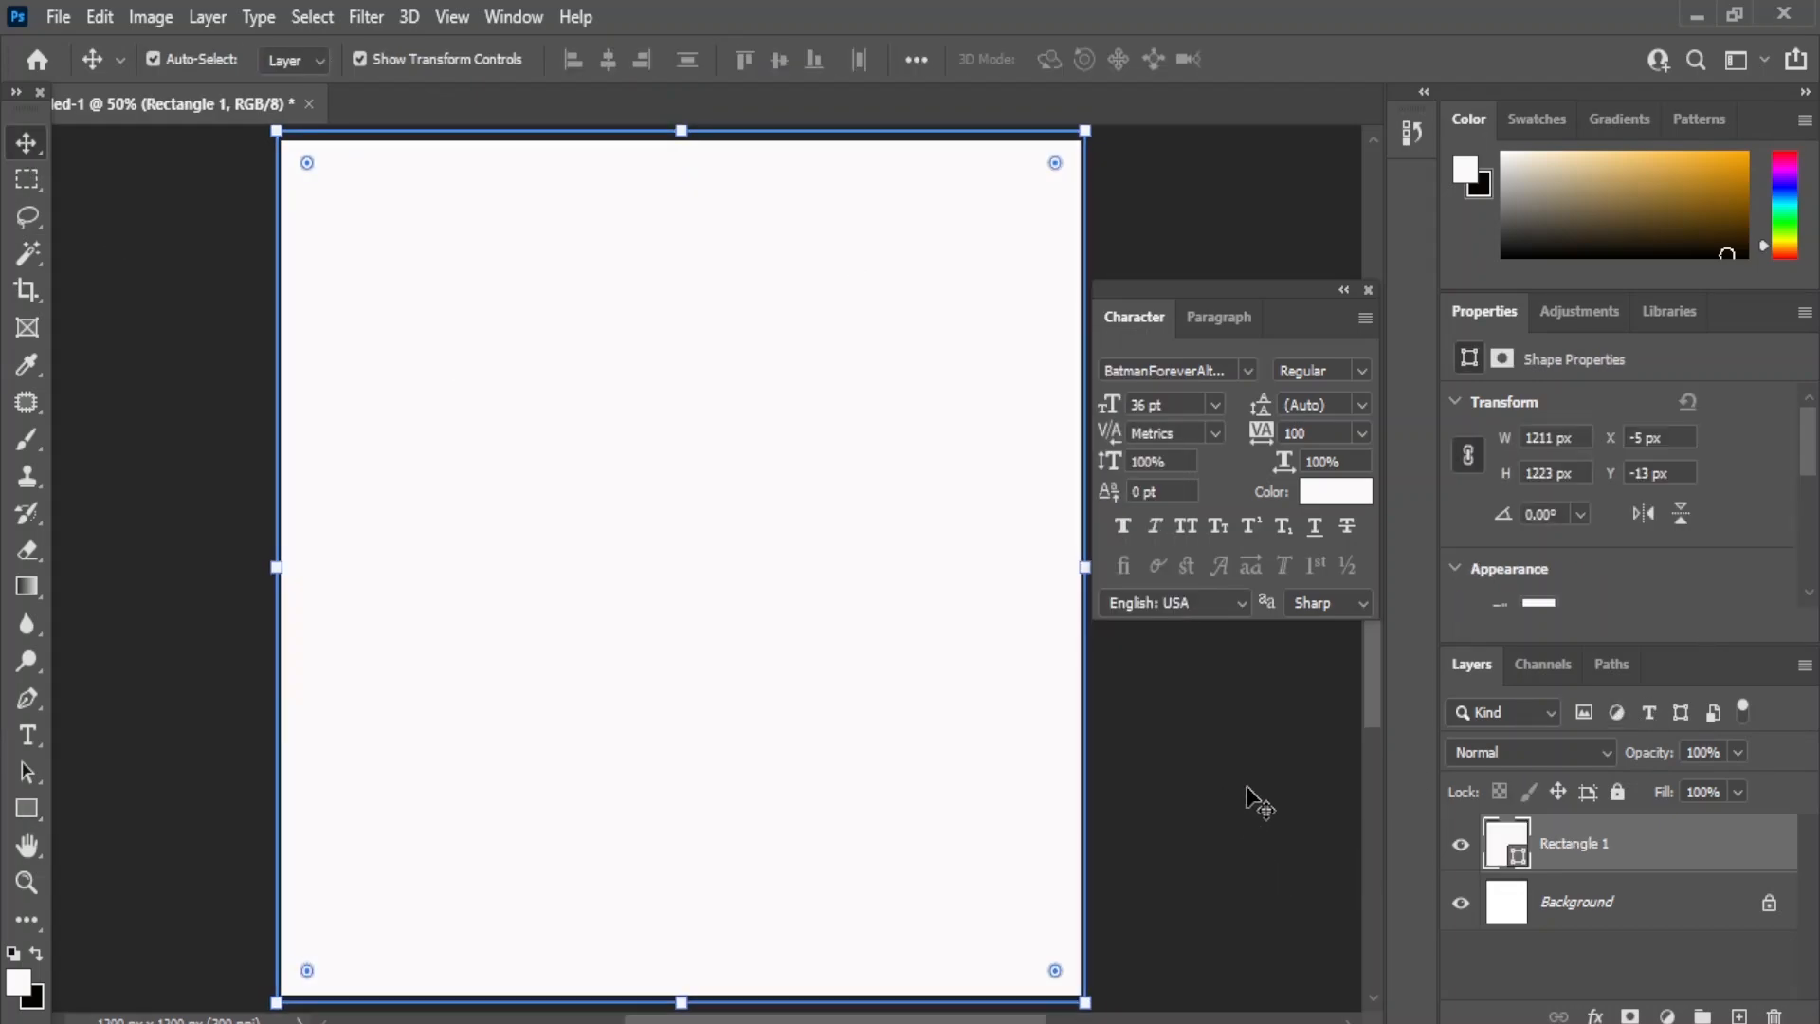
pyautogui.click(1086, 466)
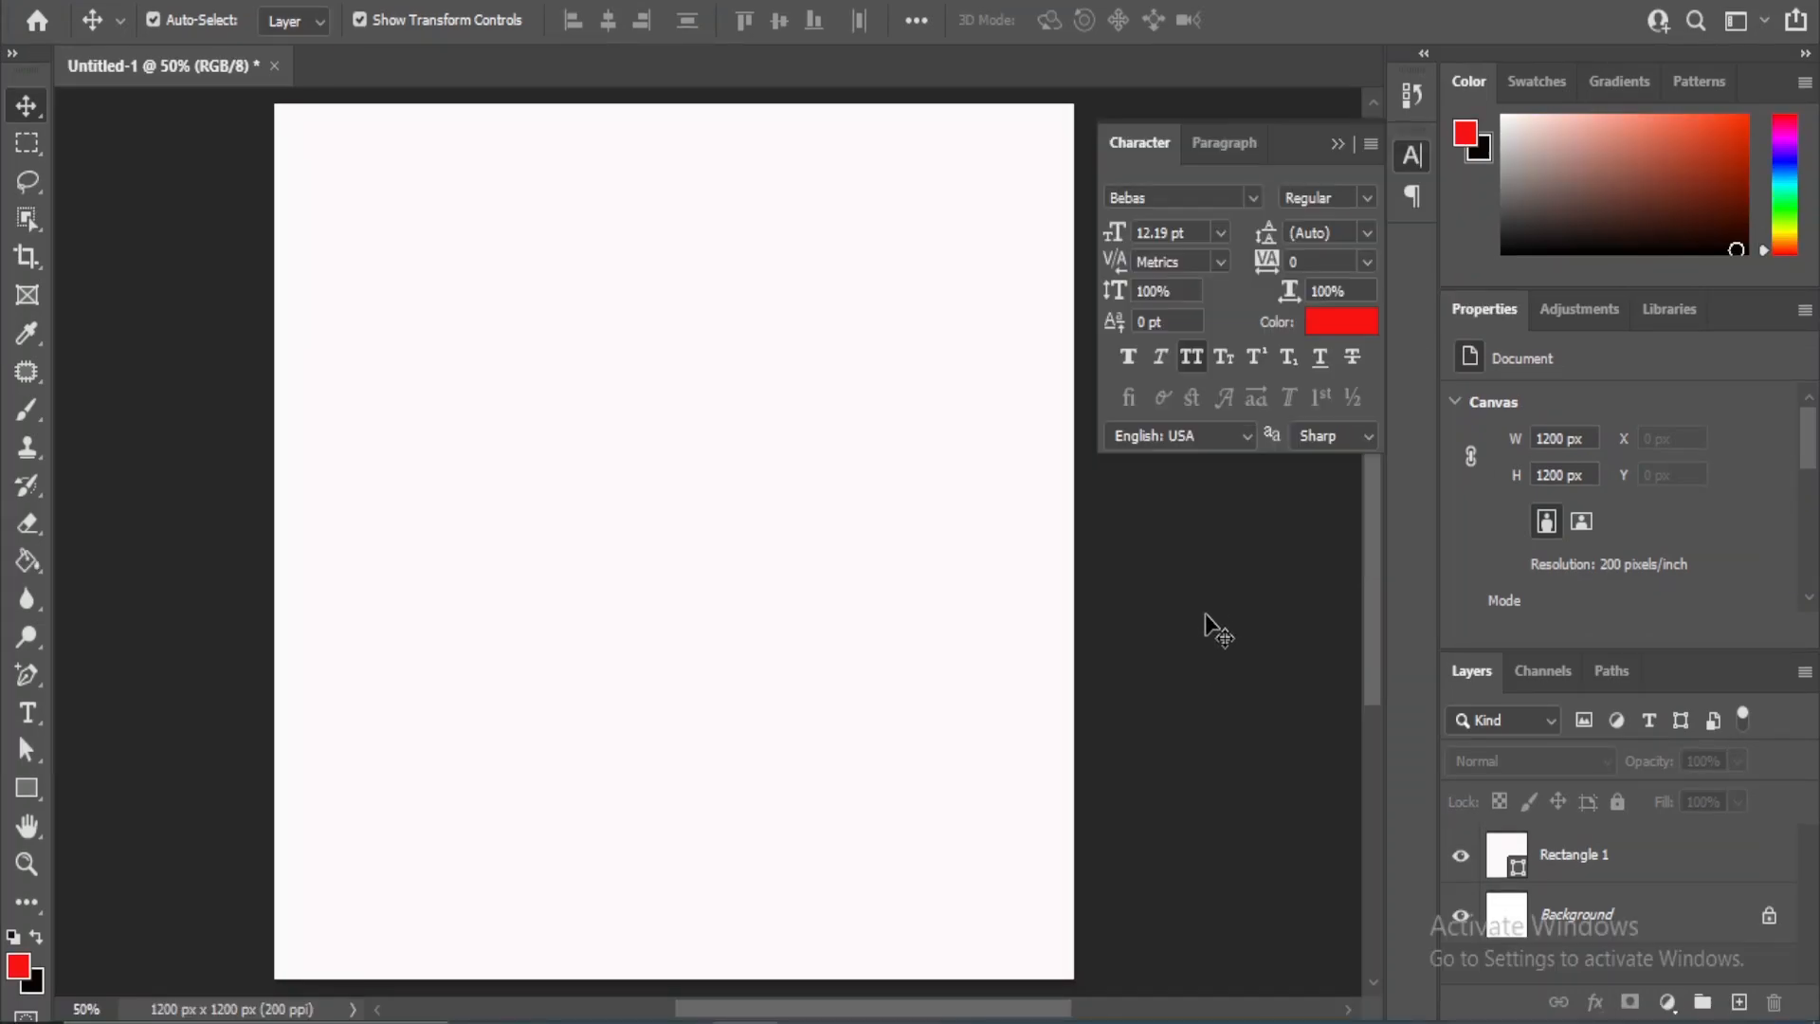
pyautogui.moveTo(810, 1021)
pyautogui.click(883, 914)
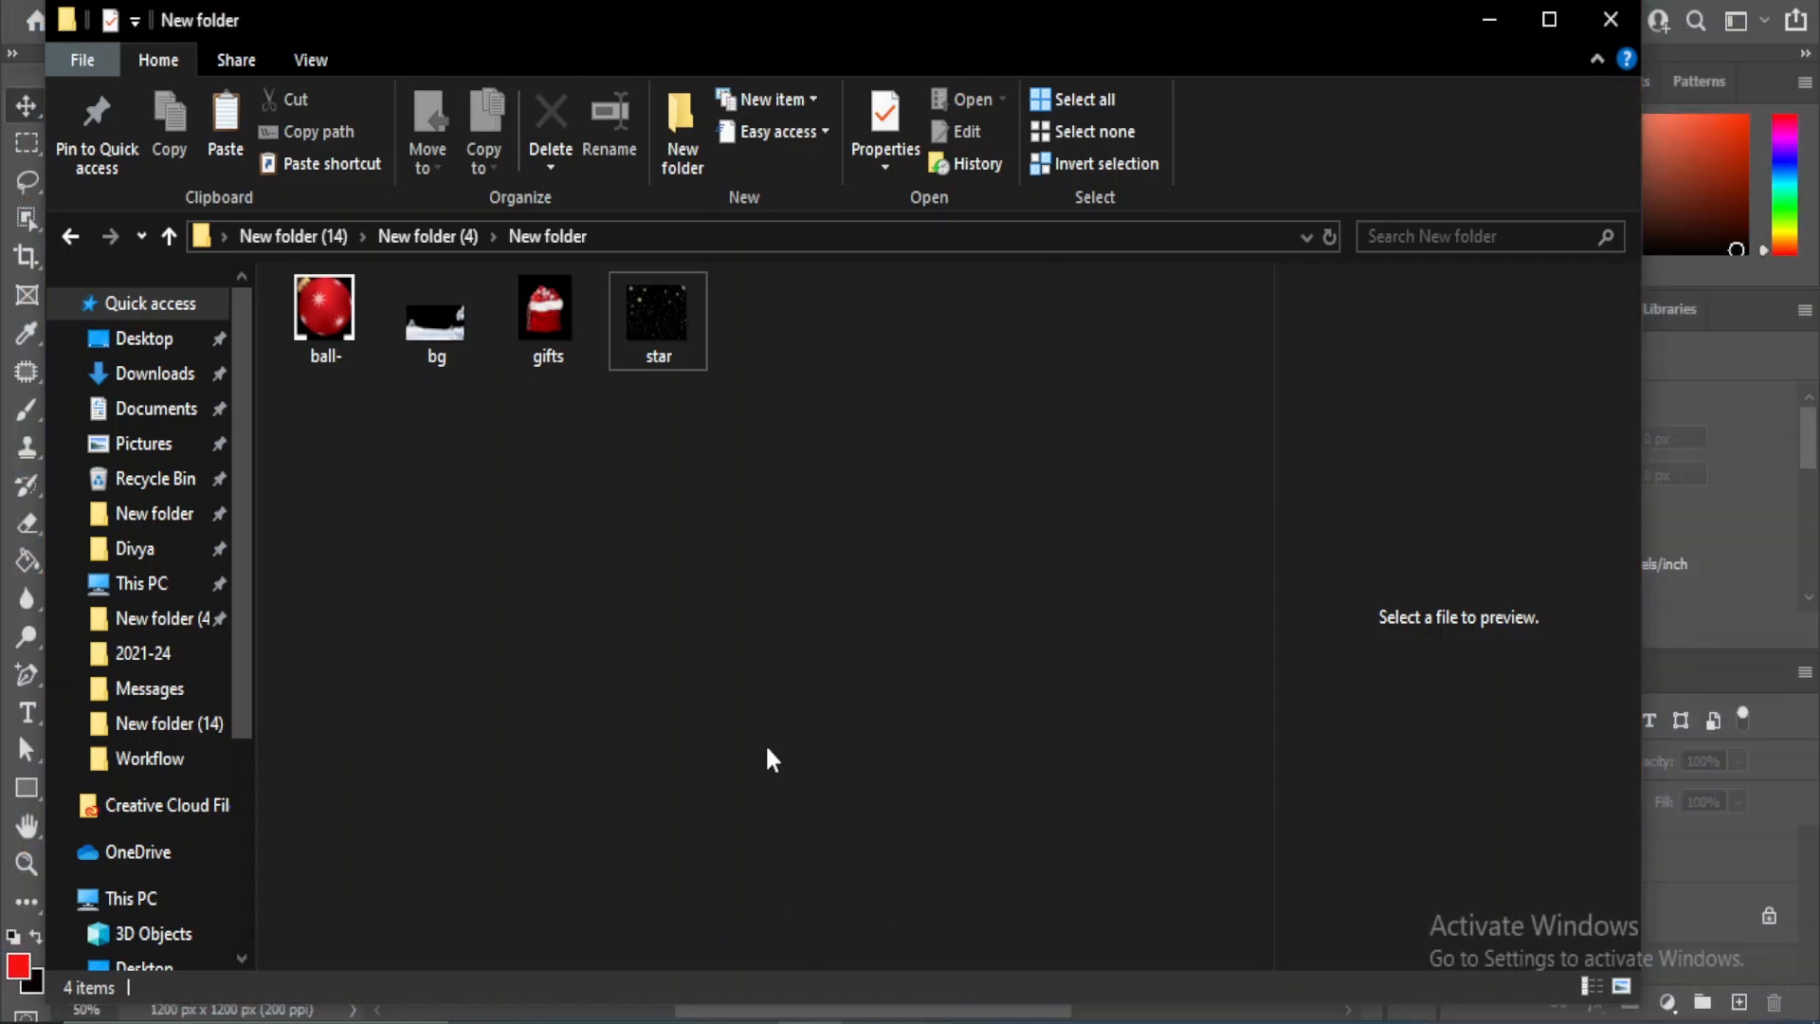
pyautogui.click(434, 321)
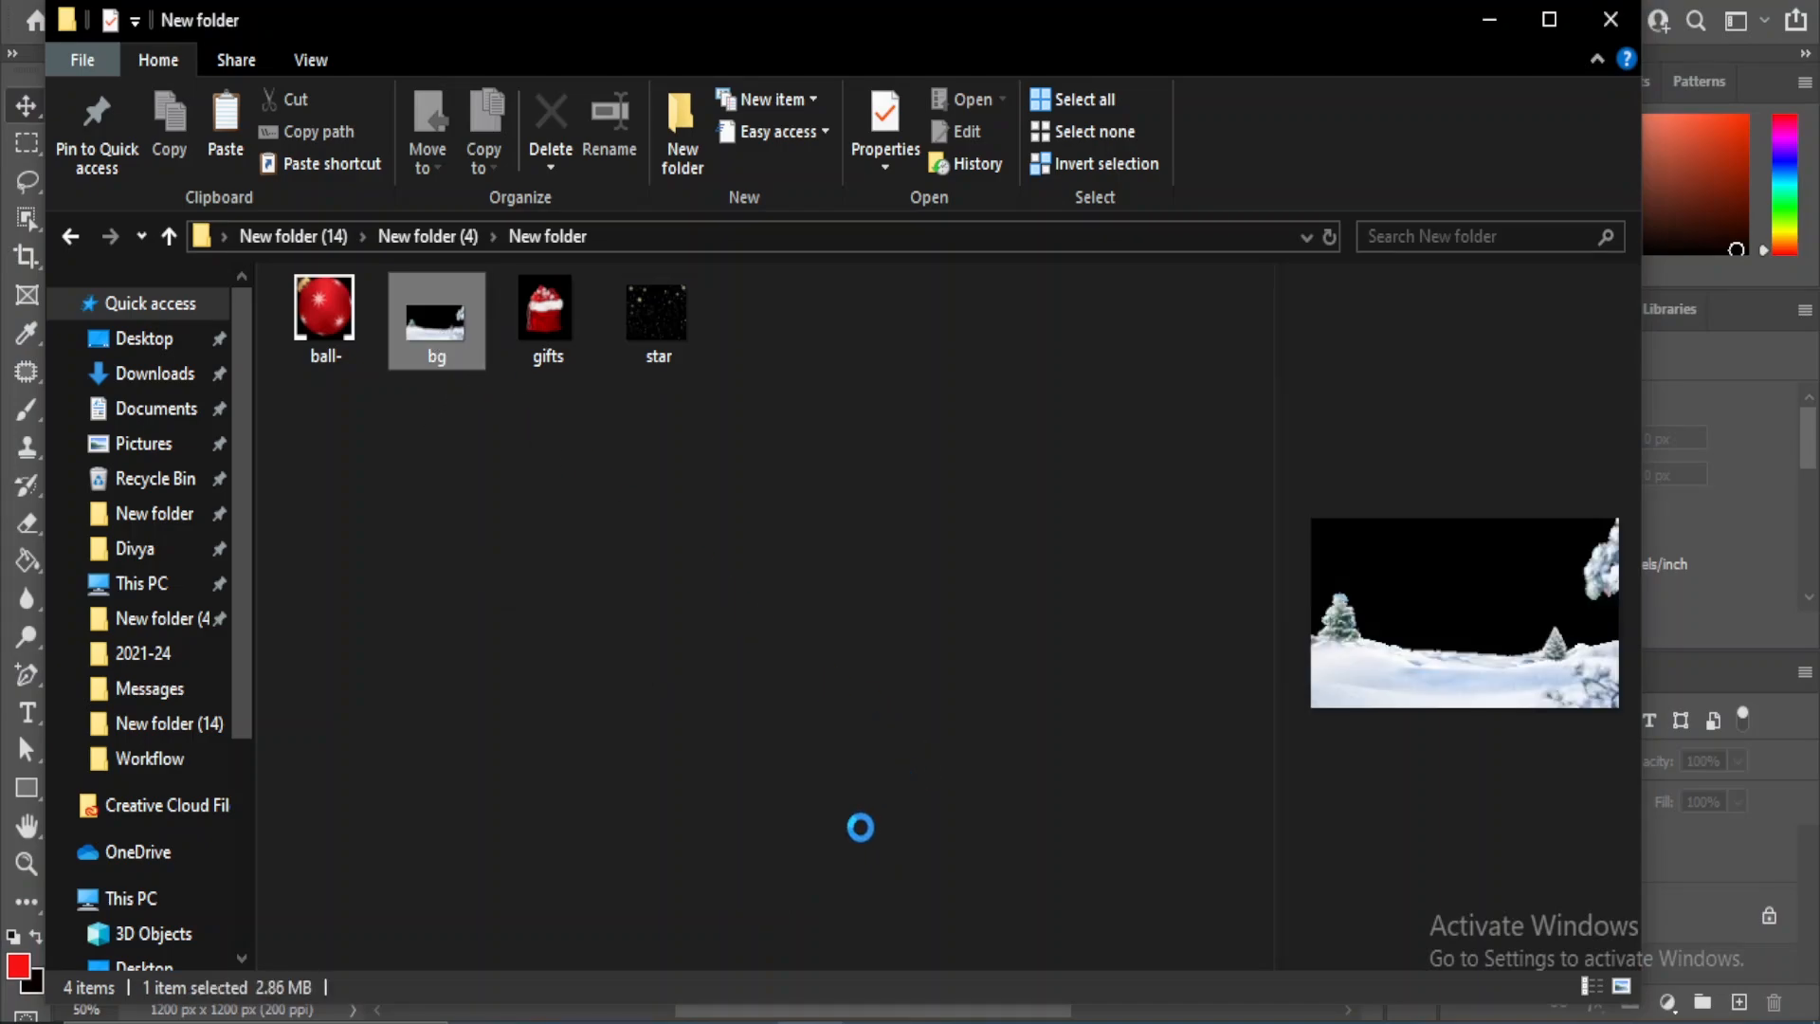
pyautogui.moveTo(758, 1014); pyautogui.dragTo(451, 883)
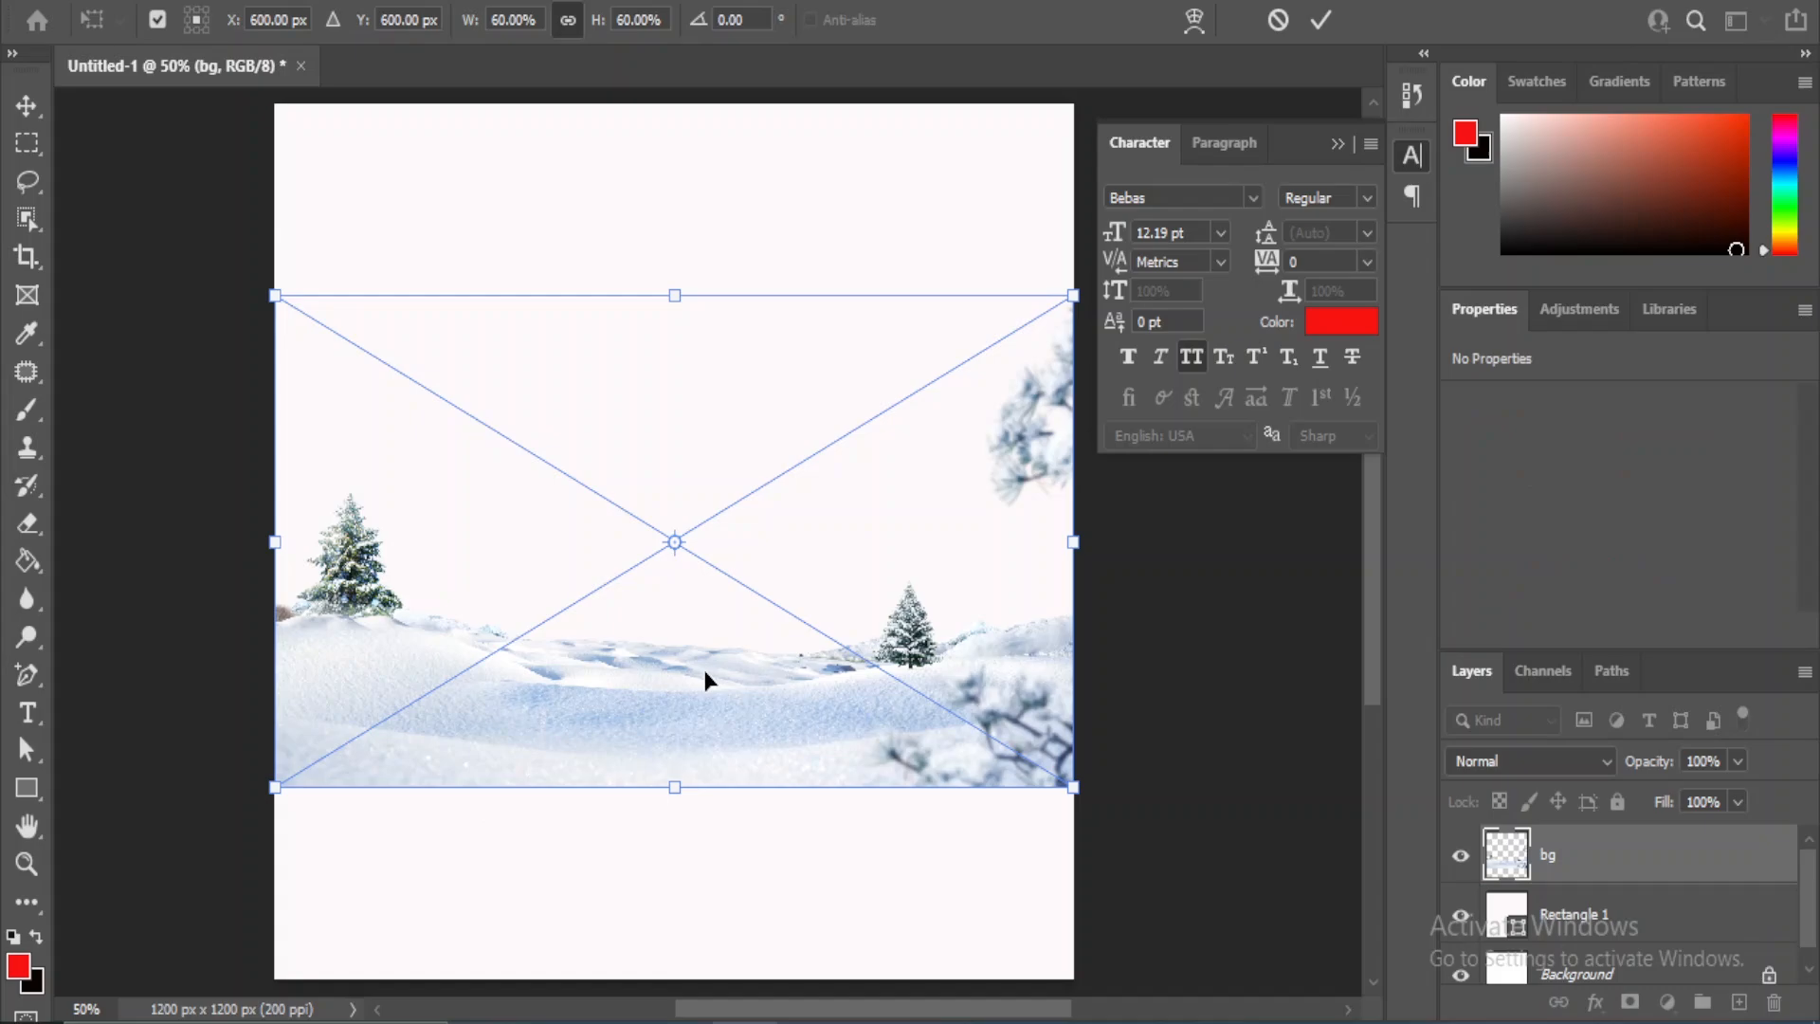
# - Move the bg snow landscape to the bottom of the canvas and scale it to about 61% to span the full width
pyautogui.moveTo(703, 683); pyautogui.dragTo(694, 880)
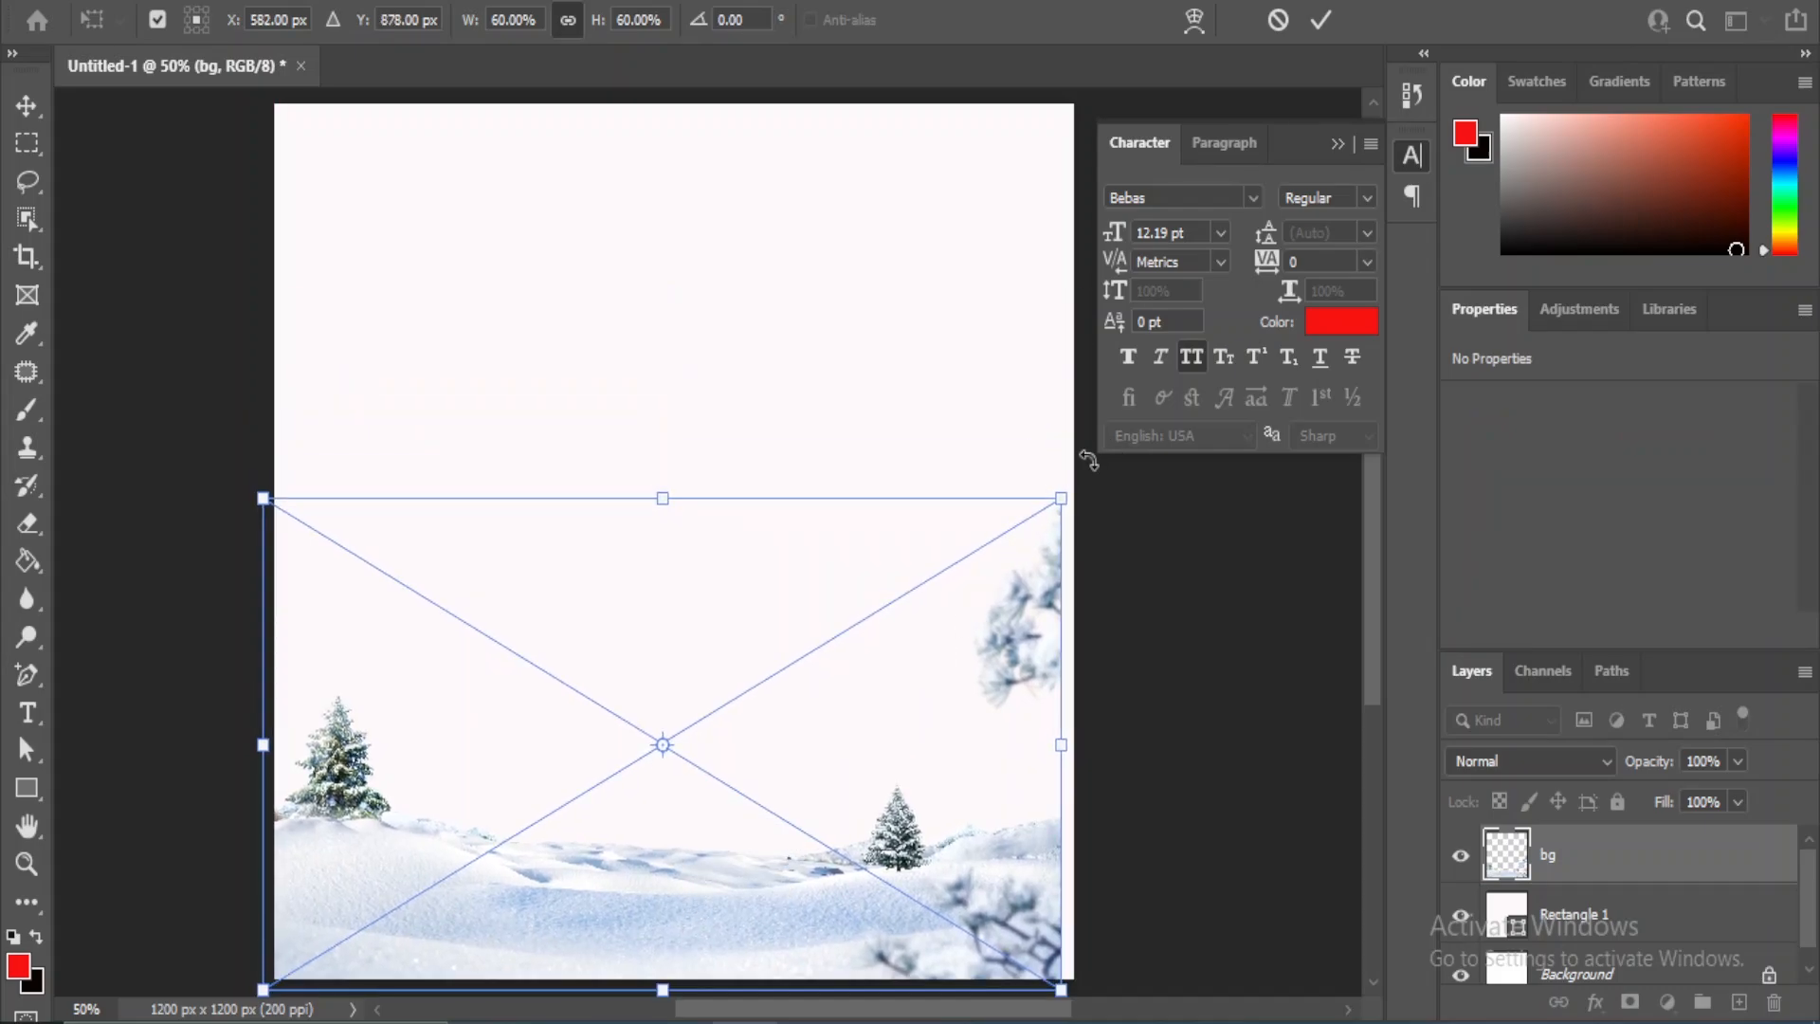
pyautogui.moveTo(1060, 500); pyautogui.dragTo(1076, 493)
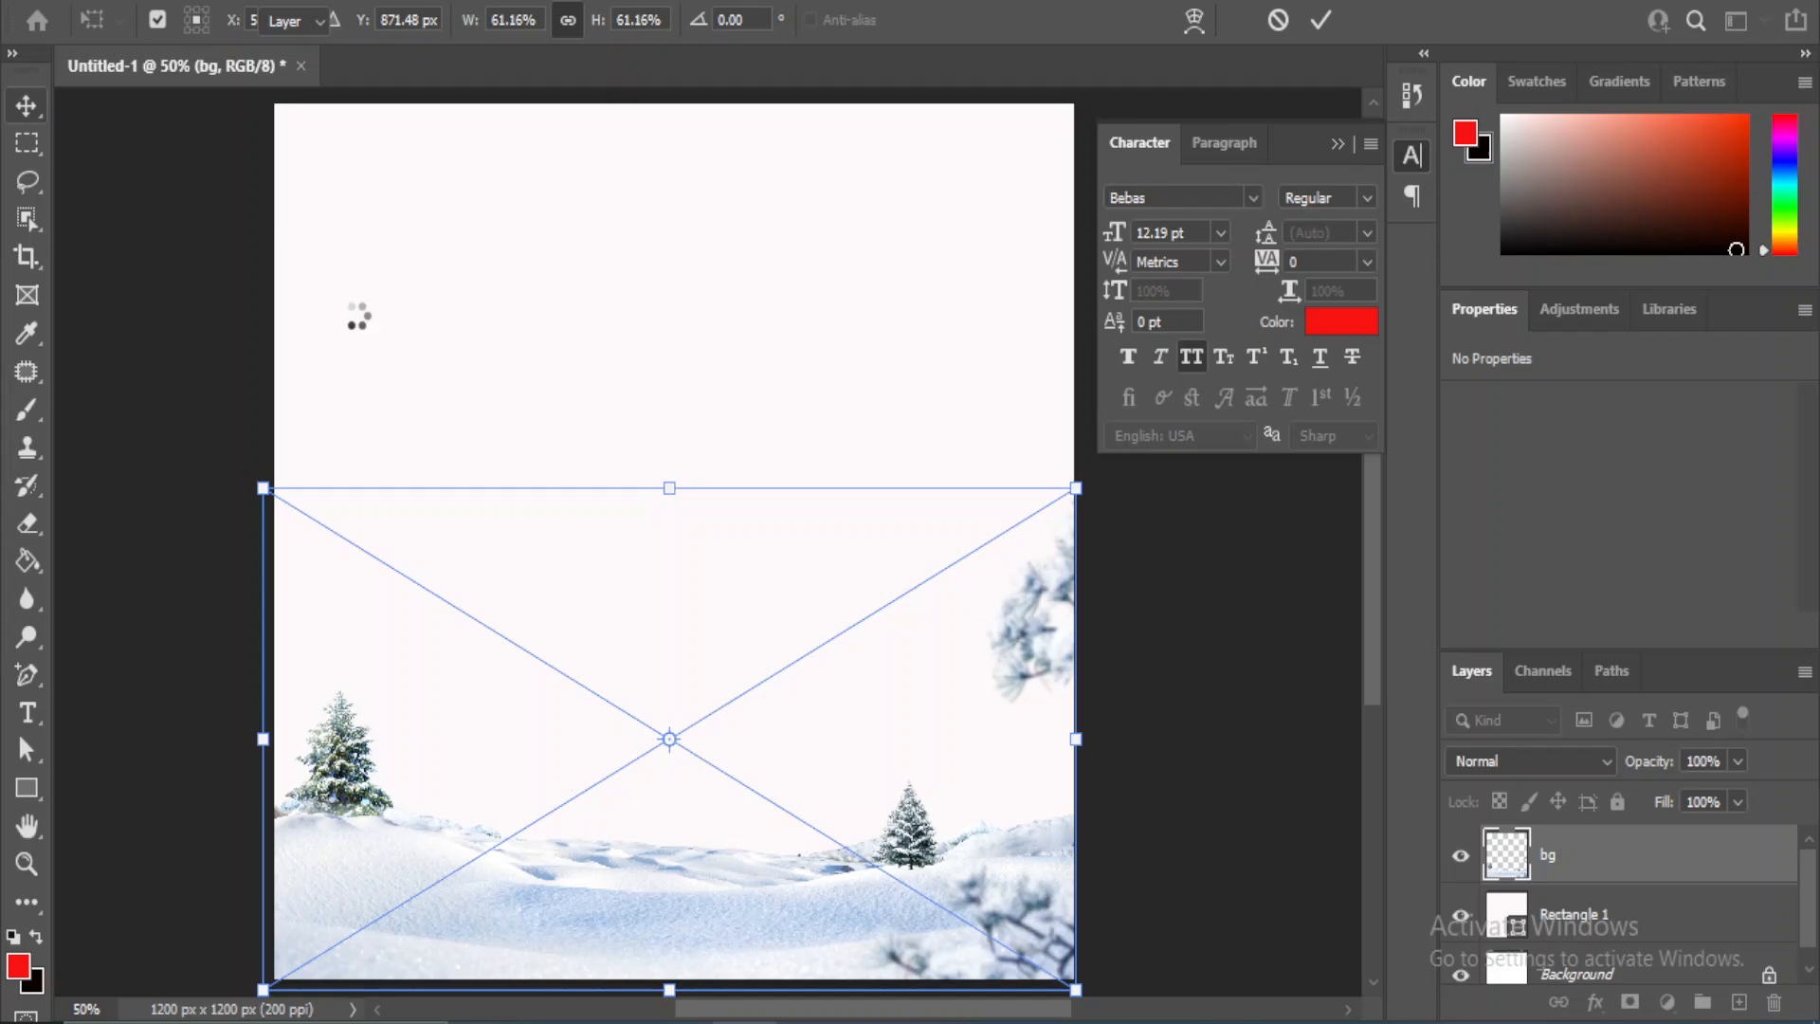
pyautogui.press('Return')
pyautogui.click(1244, 684)
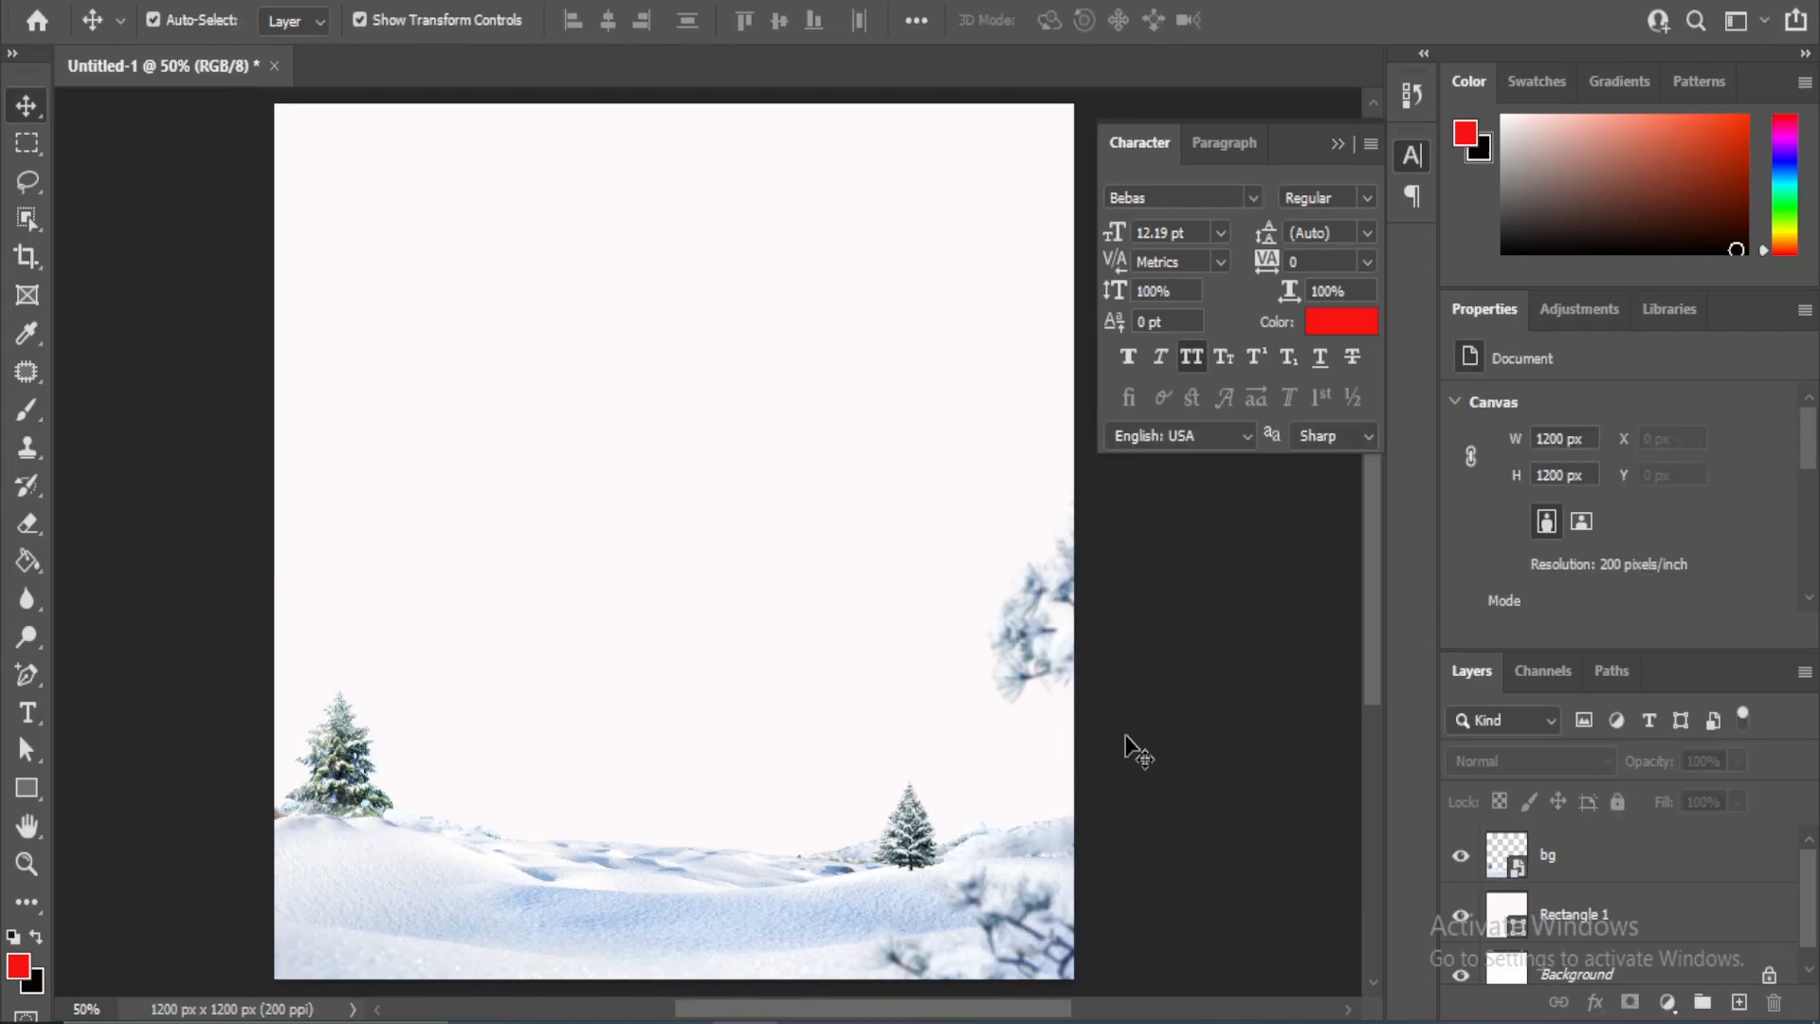
# - Place the gifts image from the image folder into the document
pyautogui.moveTo(823, 1019)
pyautogui.click(882, 910)
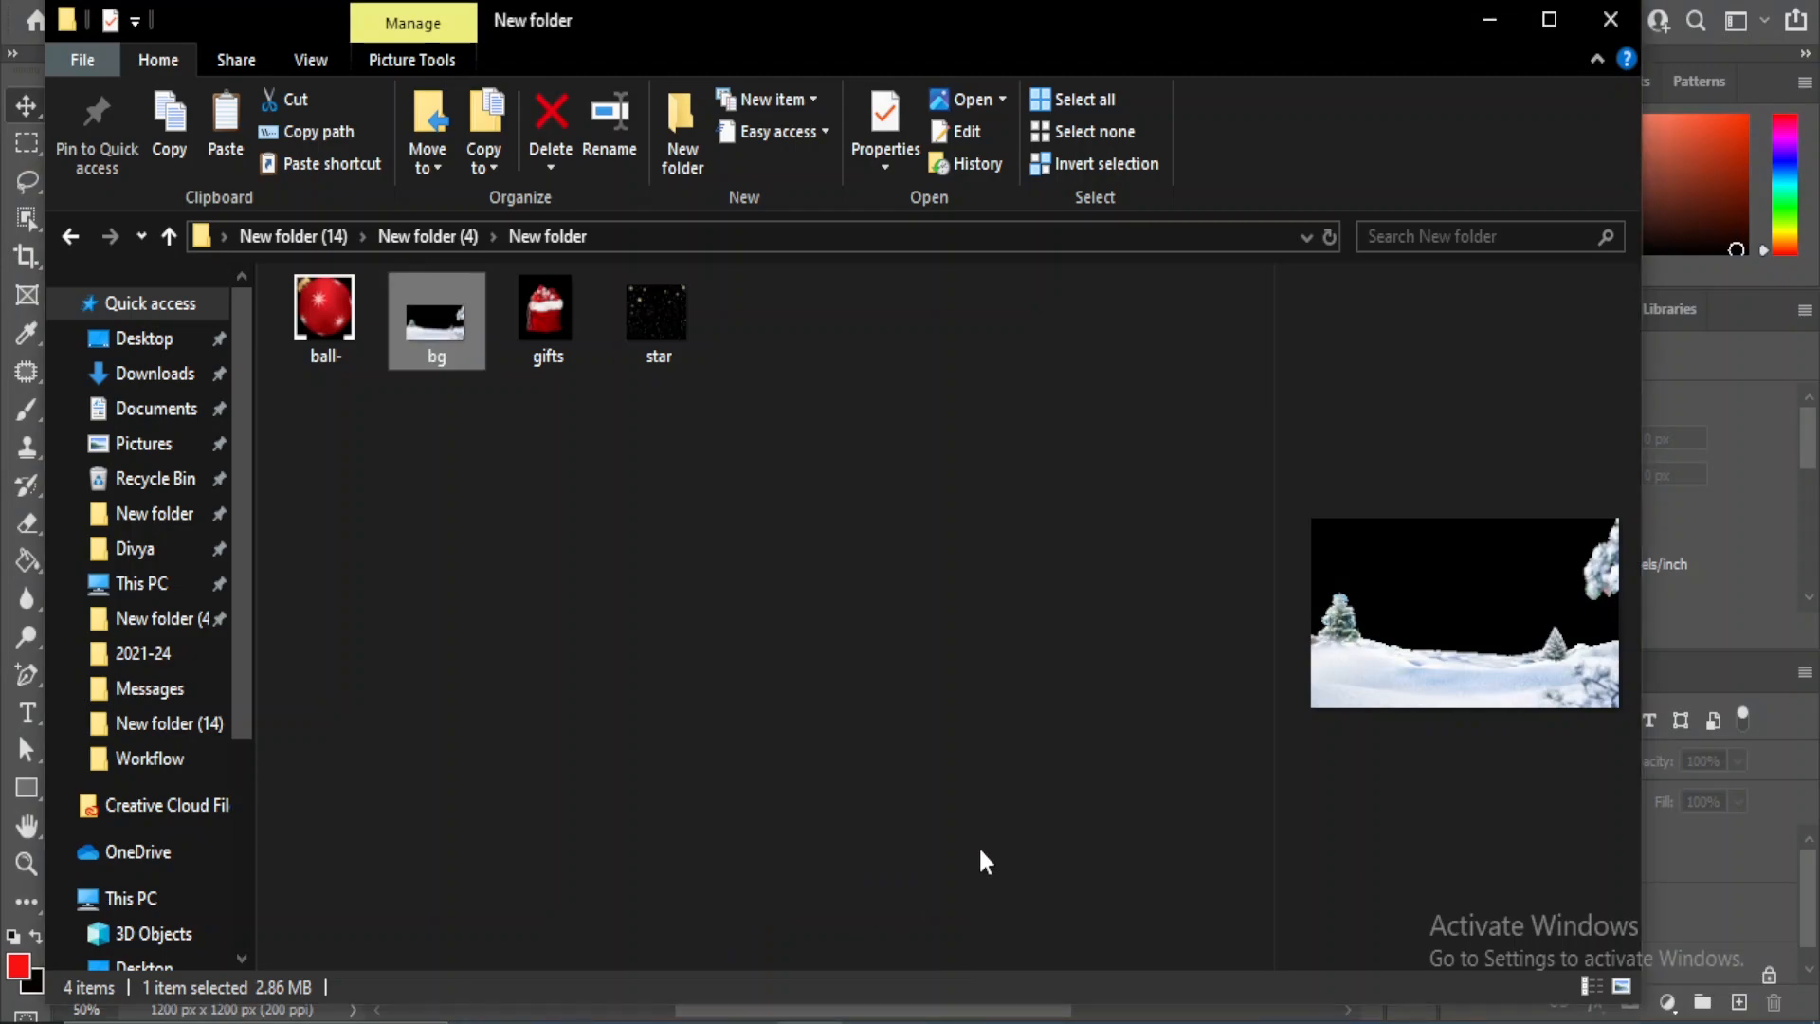
pyautogui.click(702, 706)
pyautogui.click(558, 327)
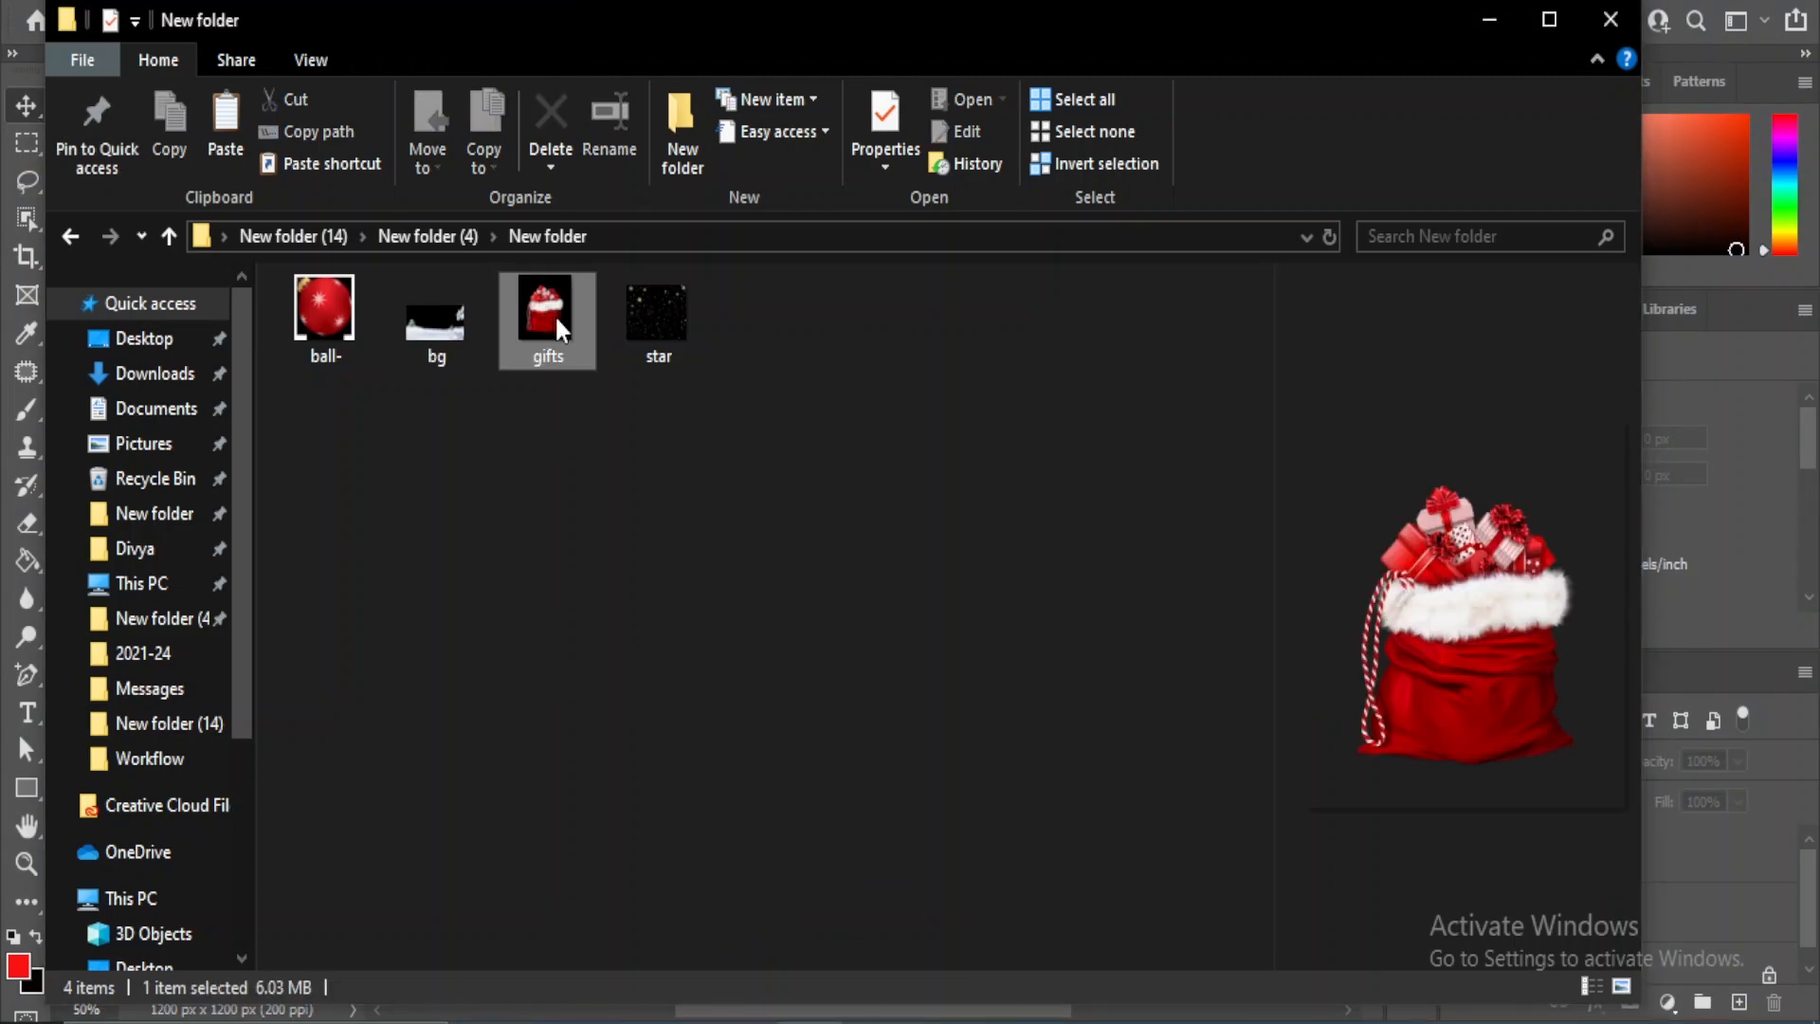
pyautogui.moveTo(557, 327); pyautogui.dragTo(686, 816)
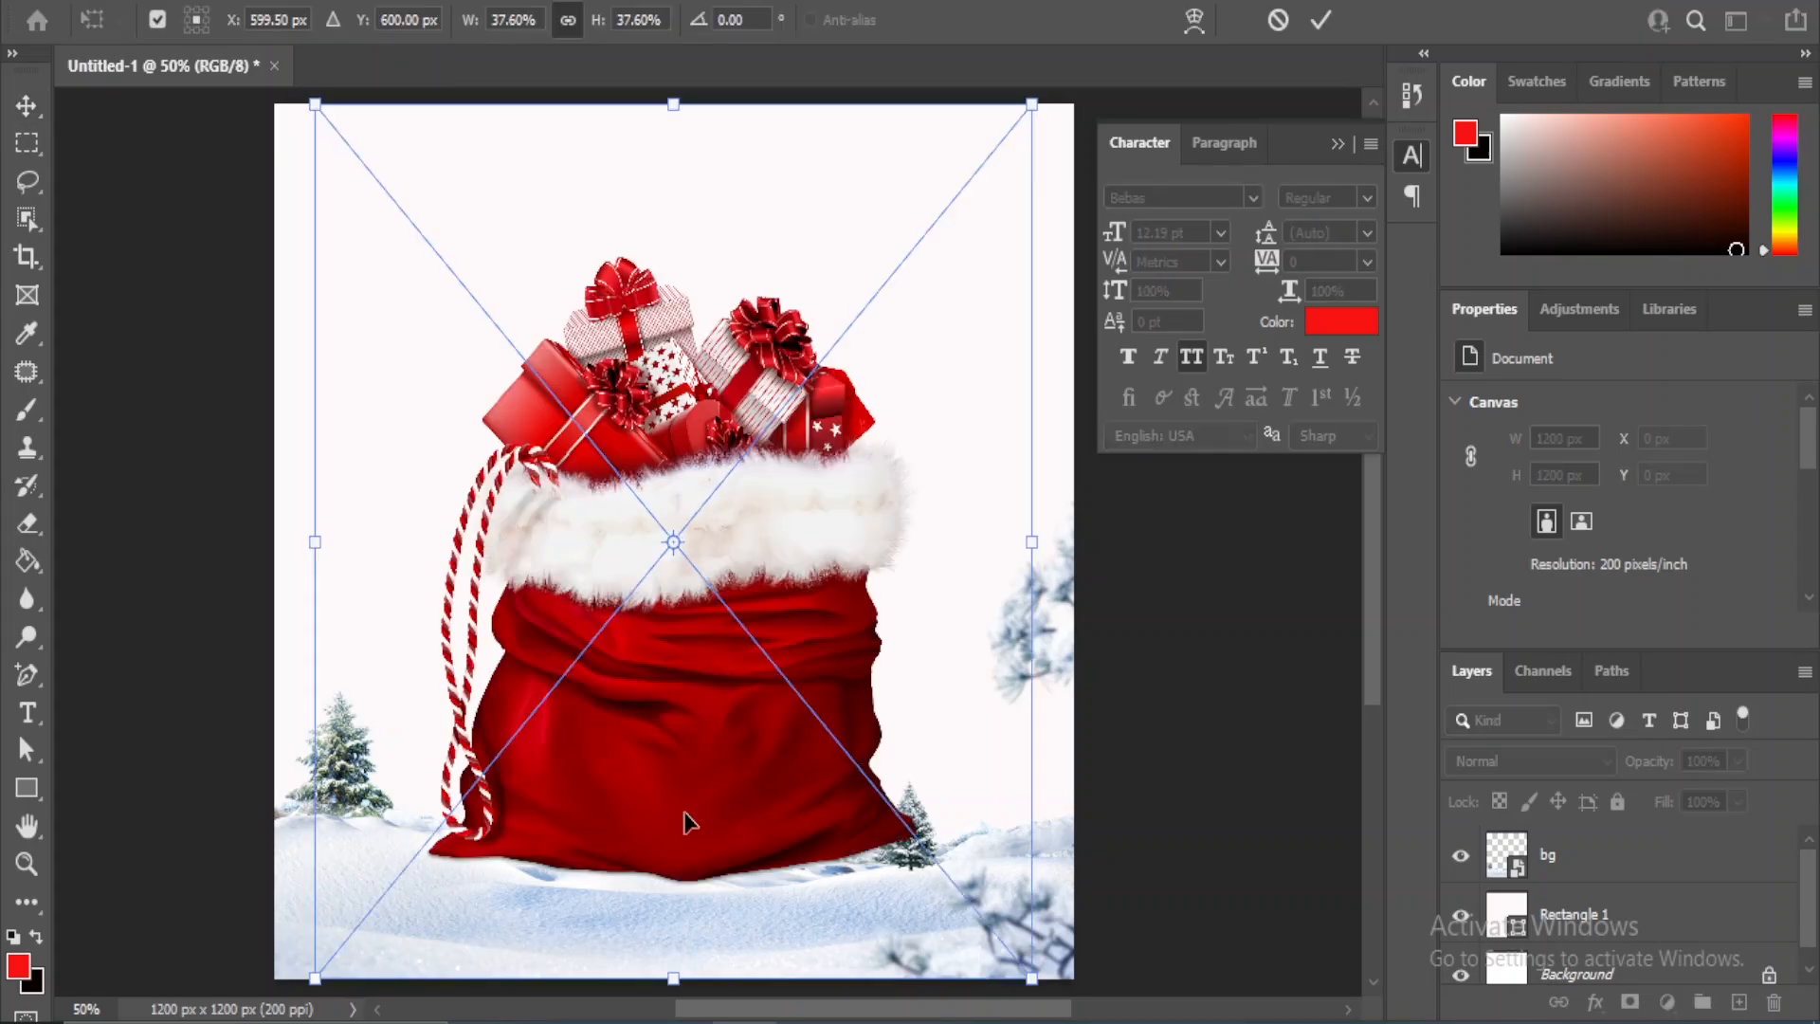
# - Scale the gift sack down to about 24.5% and position it on the snow near the canvas centre
pyautogui.moveTo(1028, 102); pyautogui.dragTo(821, 432)
pyautogui.moveTo(524, 768); pyautogui.dragTo(611, 767)
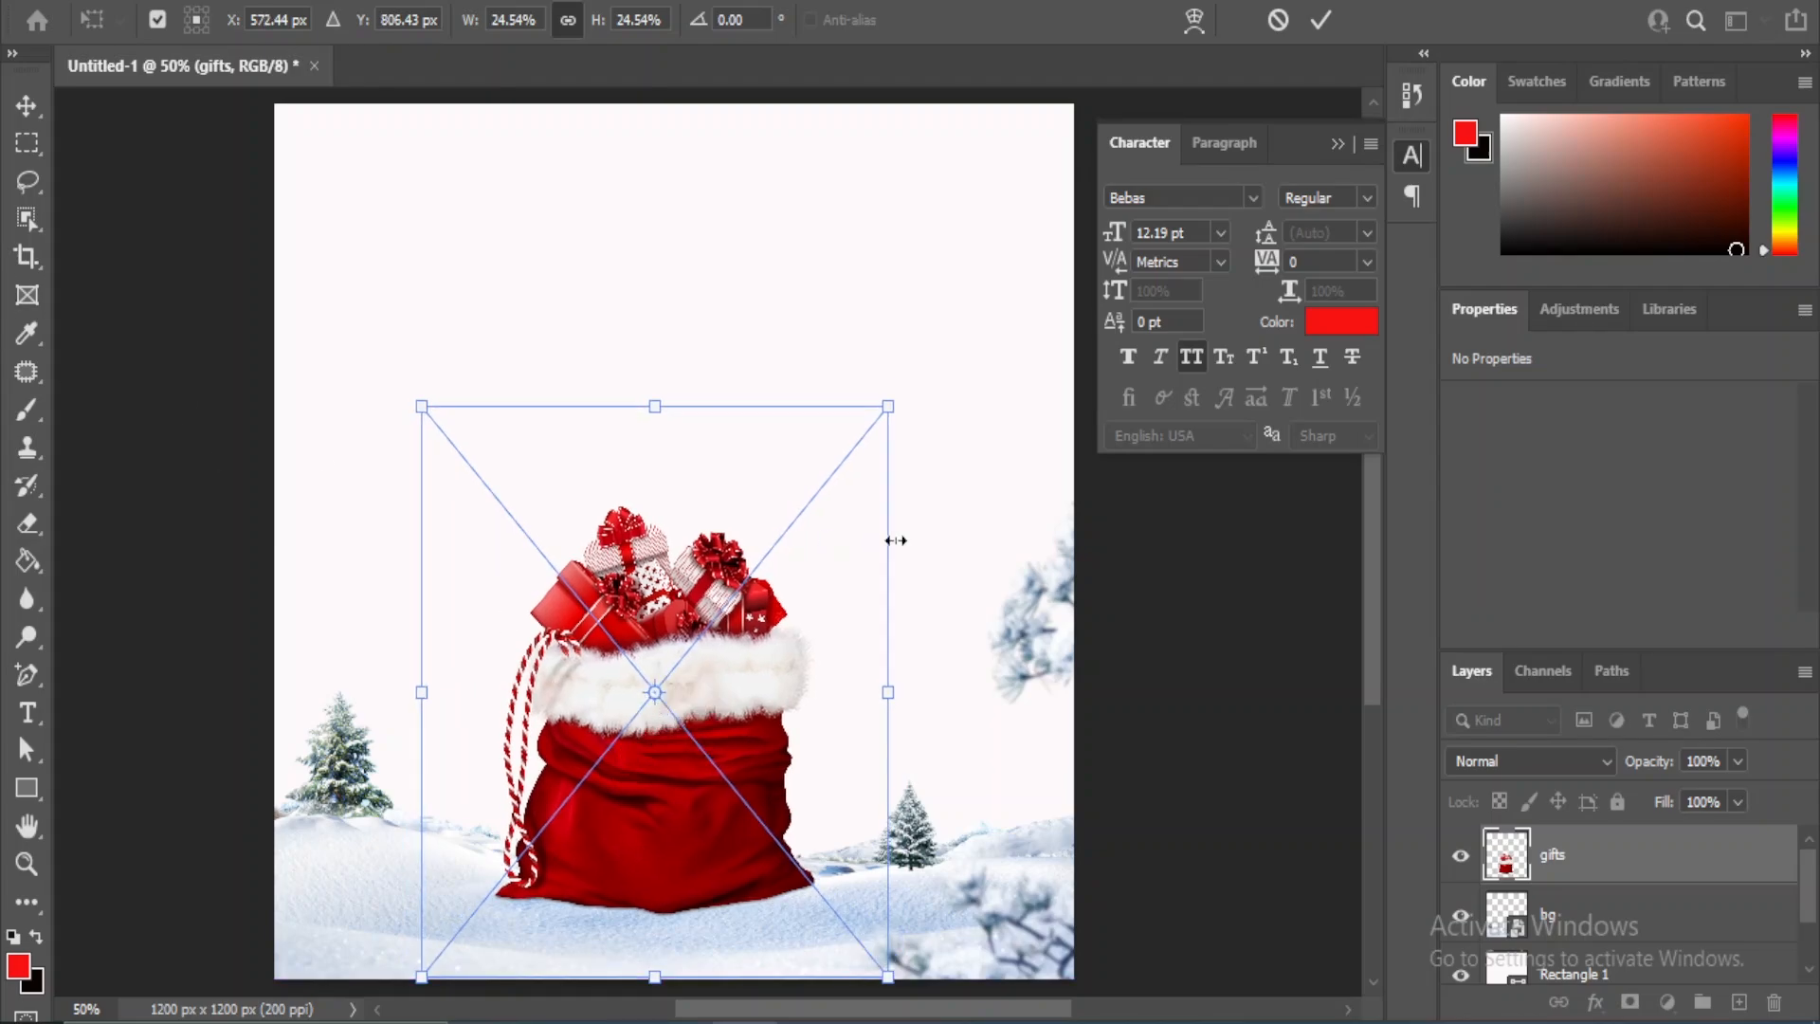
pyautogui.press('Return')
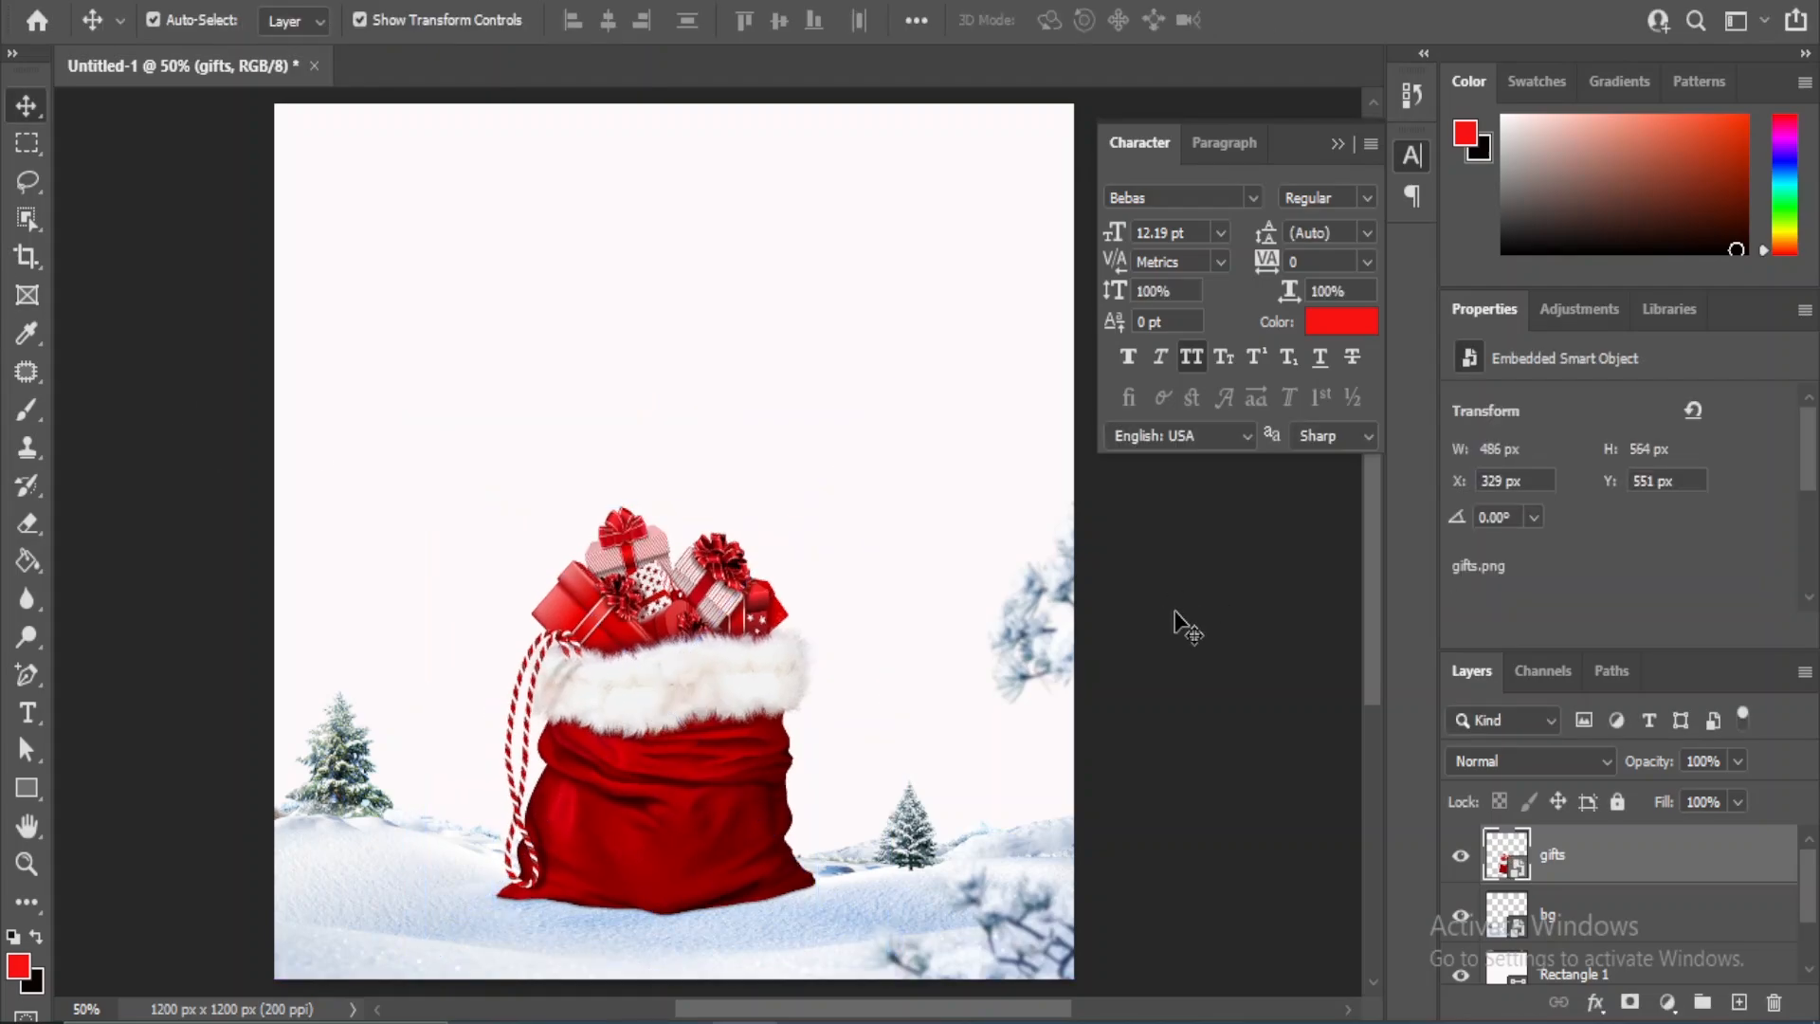
pyautogui.click(1176, 624)
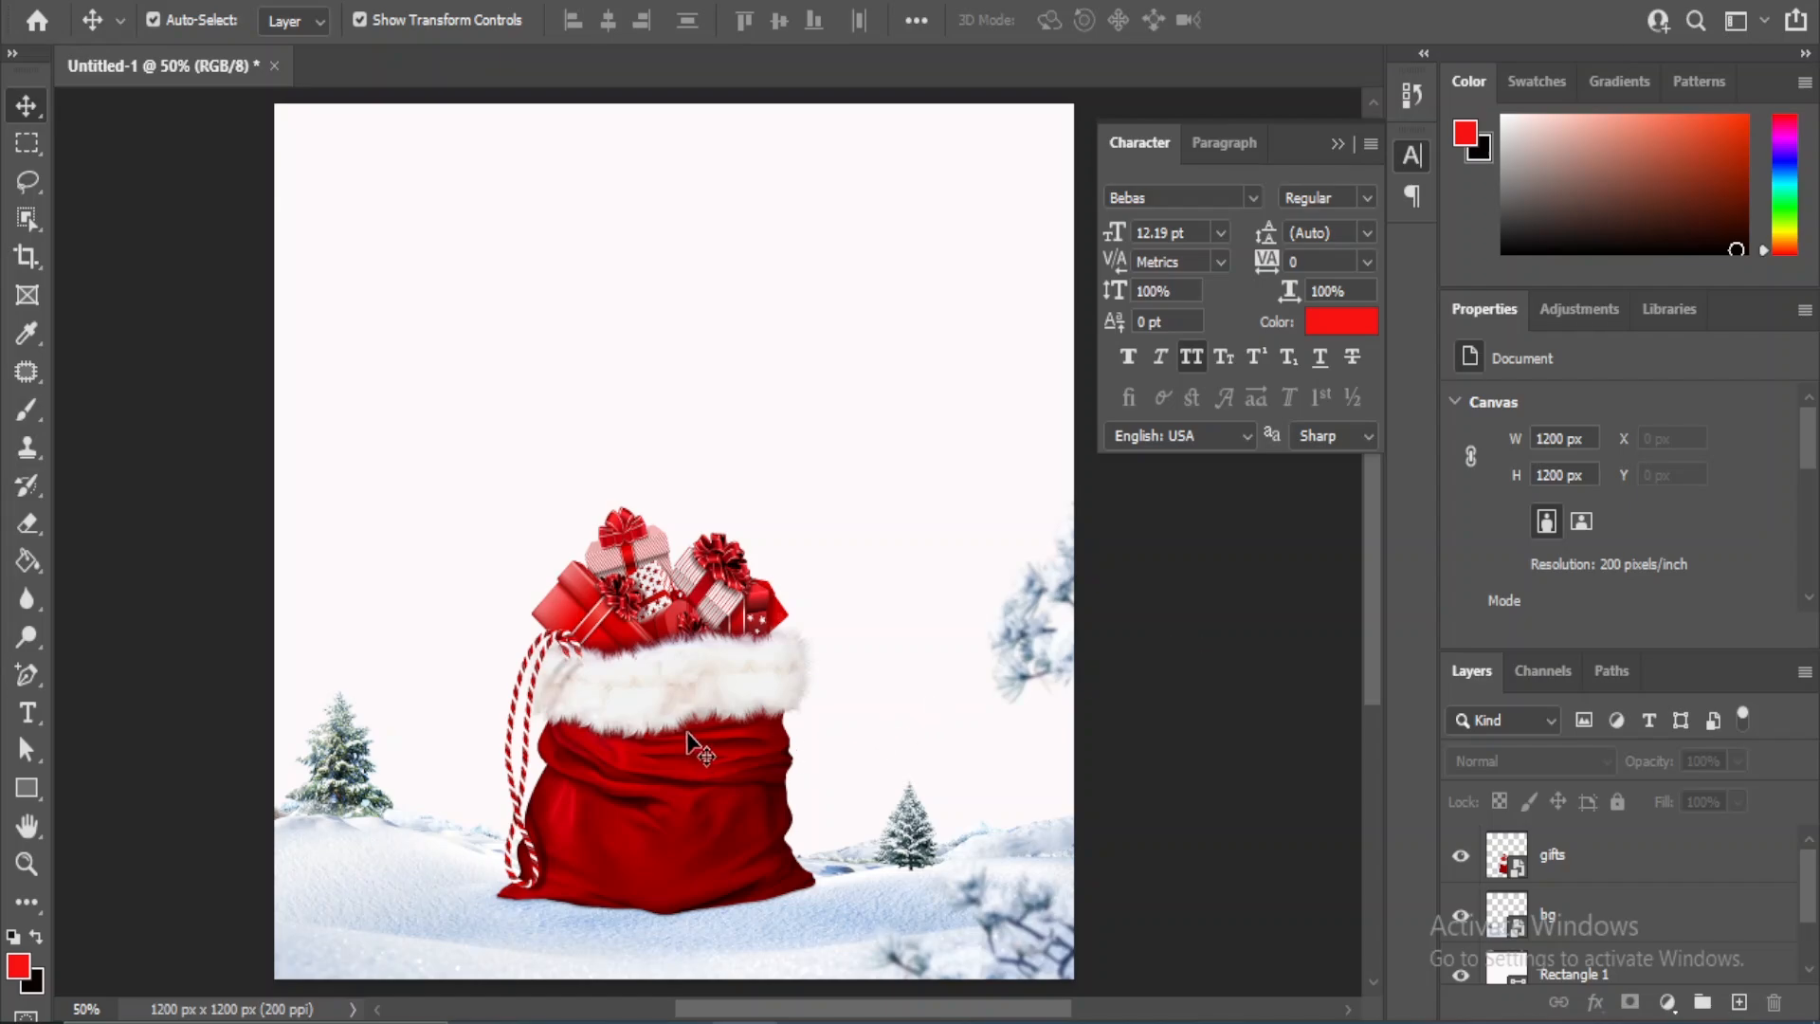
# - Enlarge the gift sack to about 28% and reposition it so that it stands on the snow
pyautogui.click(781, 582)
pyautogui.moveTo(819, 497); pyautogui.dragTo(840, 465)
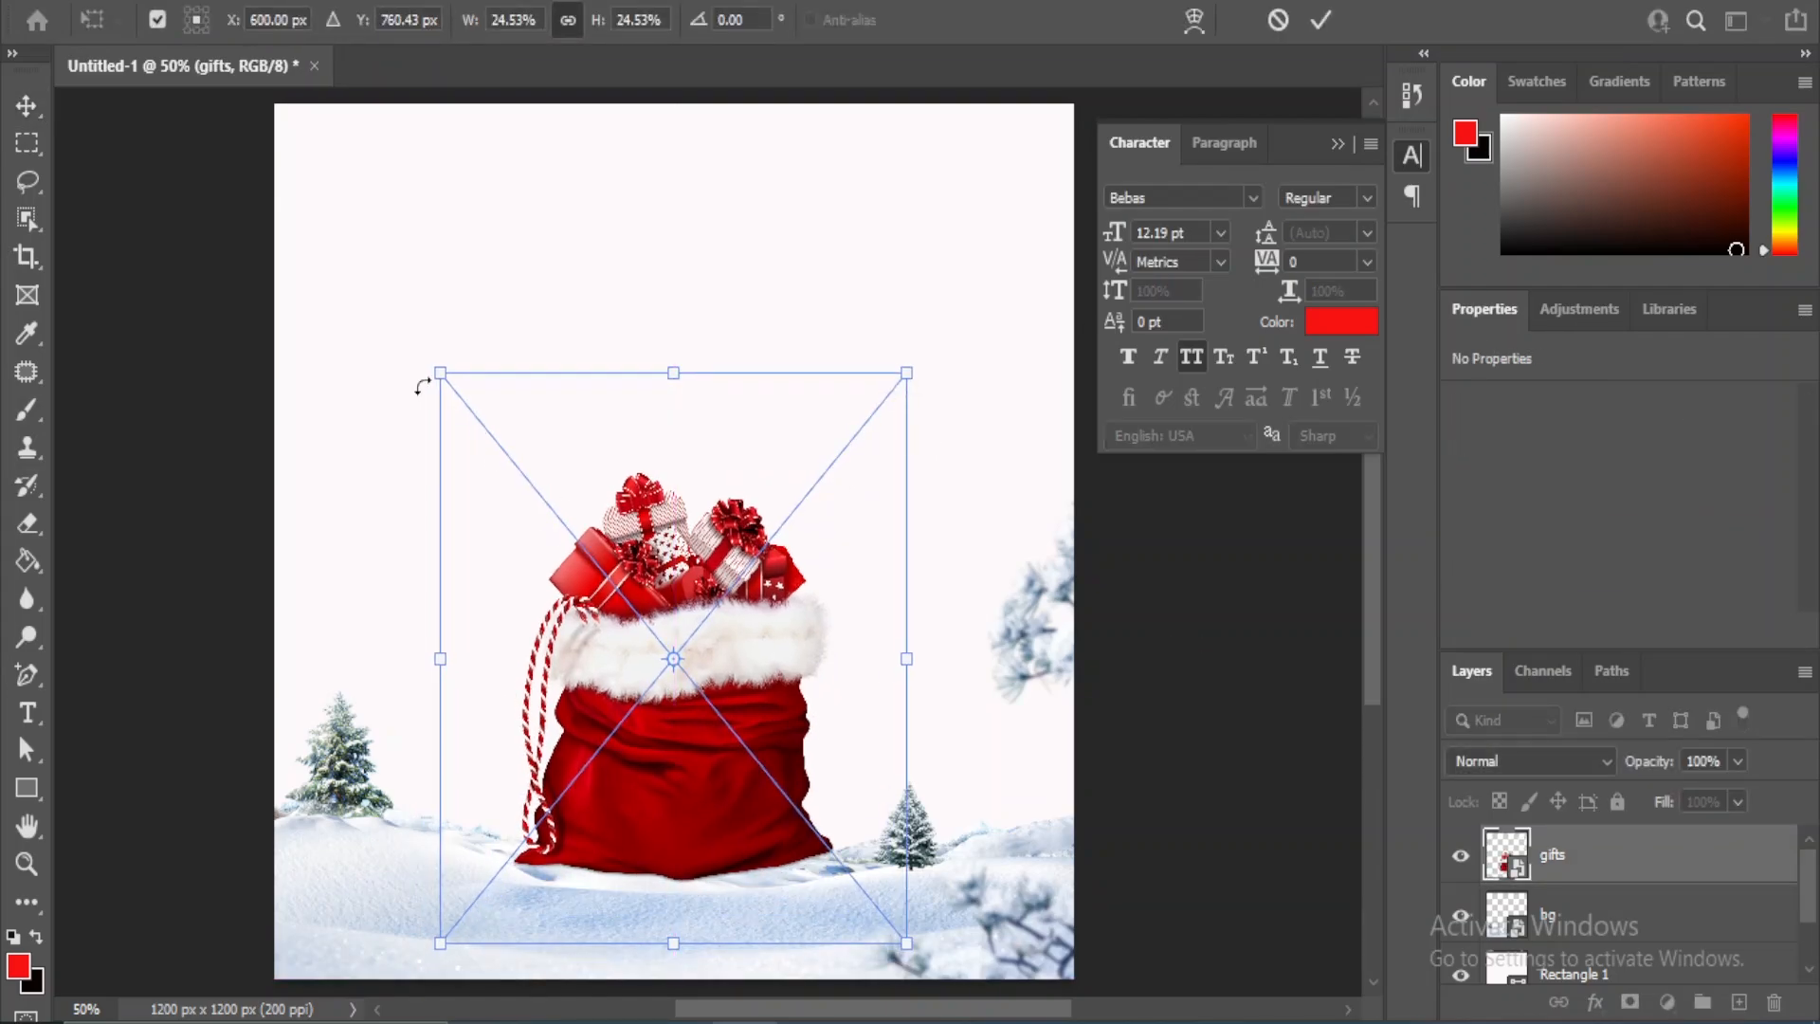
pyautogui.moveTo(432, 376); pyautogui.dragTo(387, 347)
pyautogui.moveTo(748, 589); pyautogui.dragTo(742, 645)
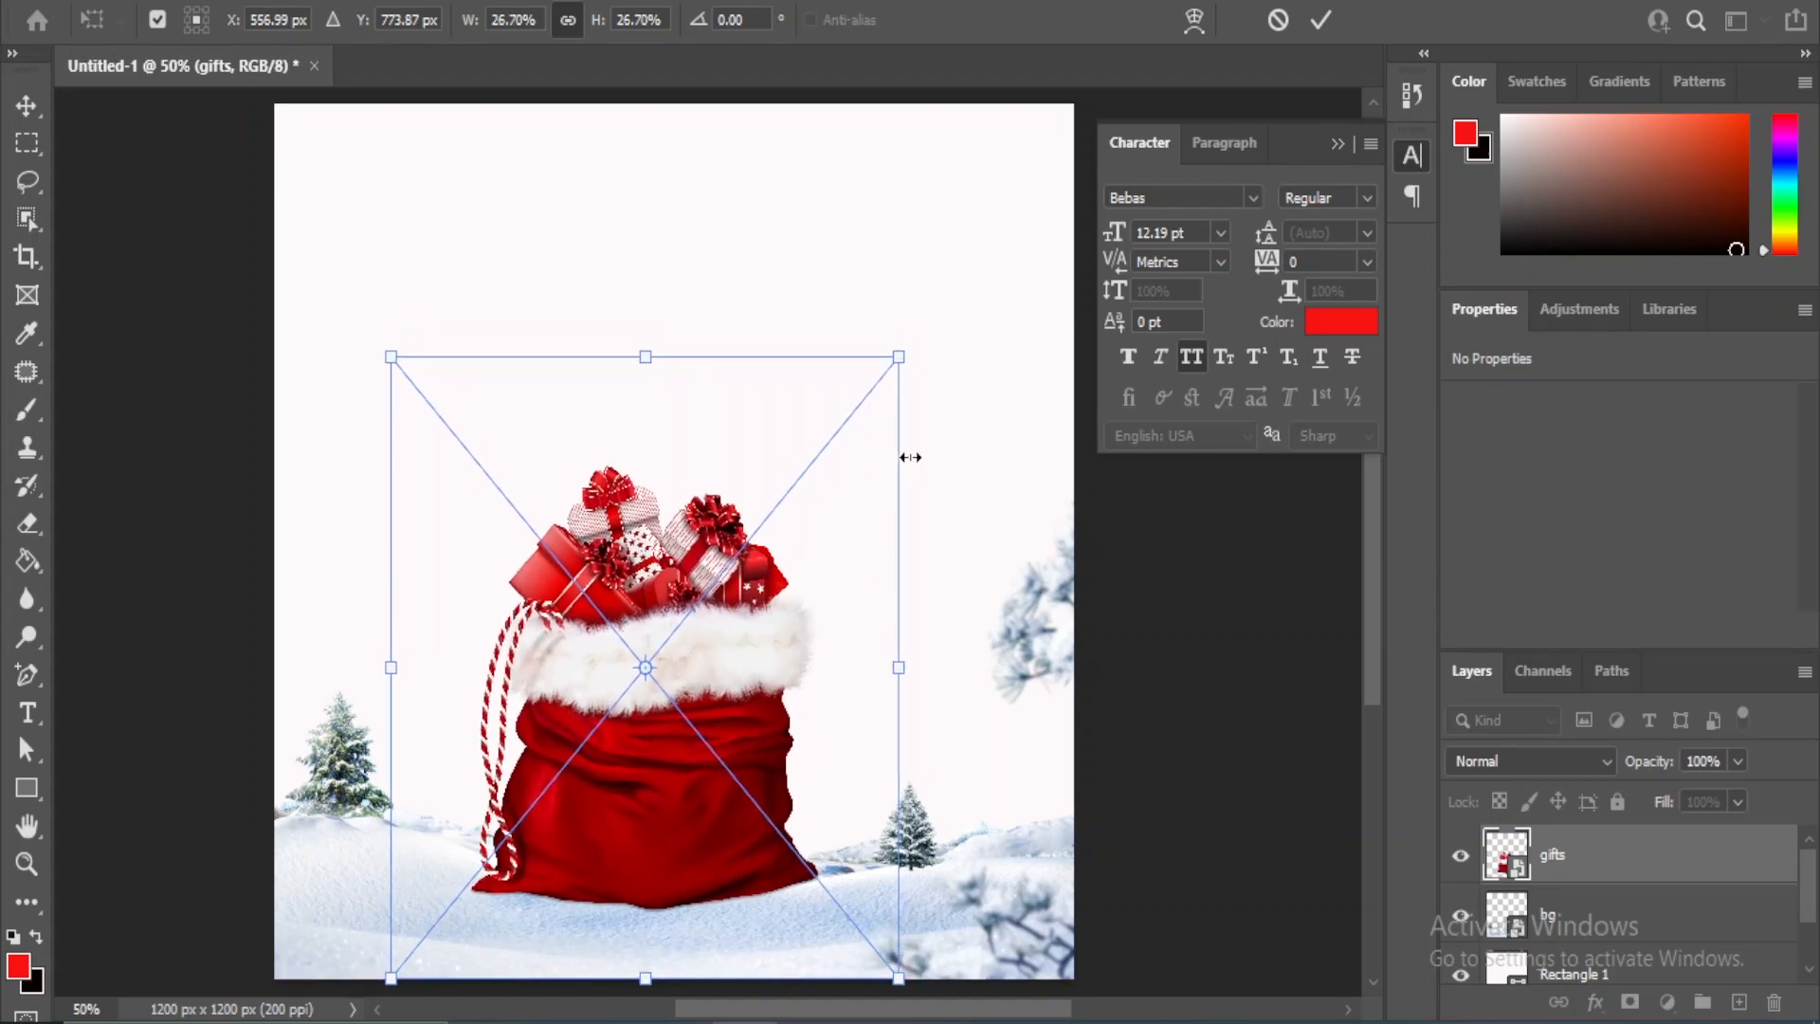
pyautogui.moveTo(899, 357); pyautogui.dragTo(922, 329)
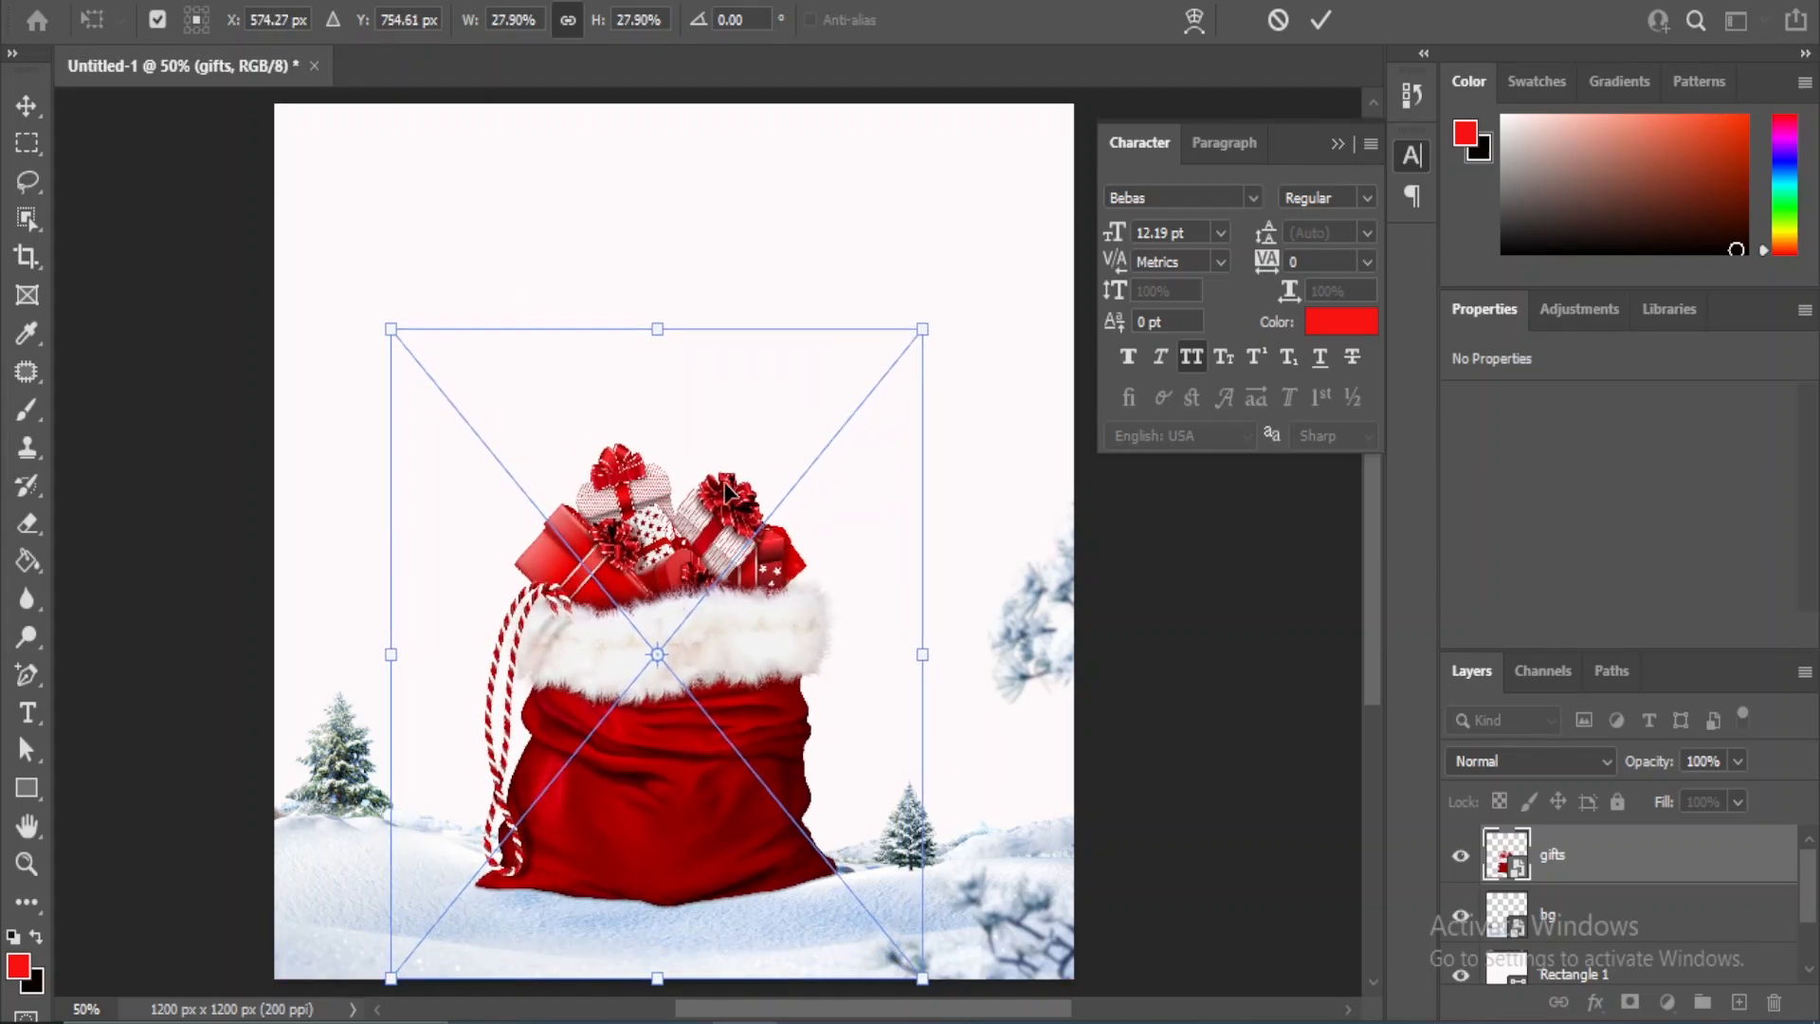
pyautogui.moveTo(392, 327); pyautogui.dragTo(385, 319)
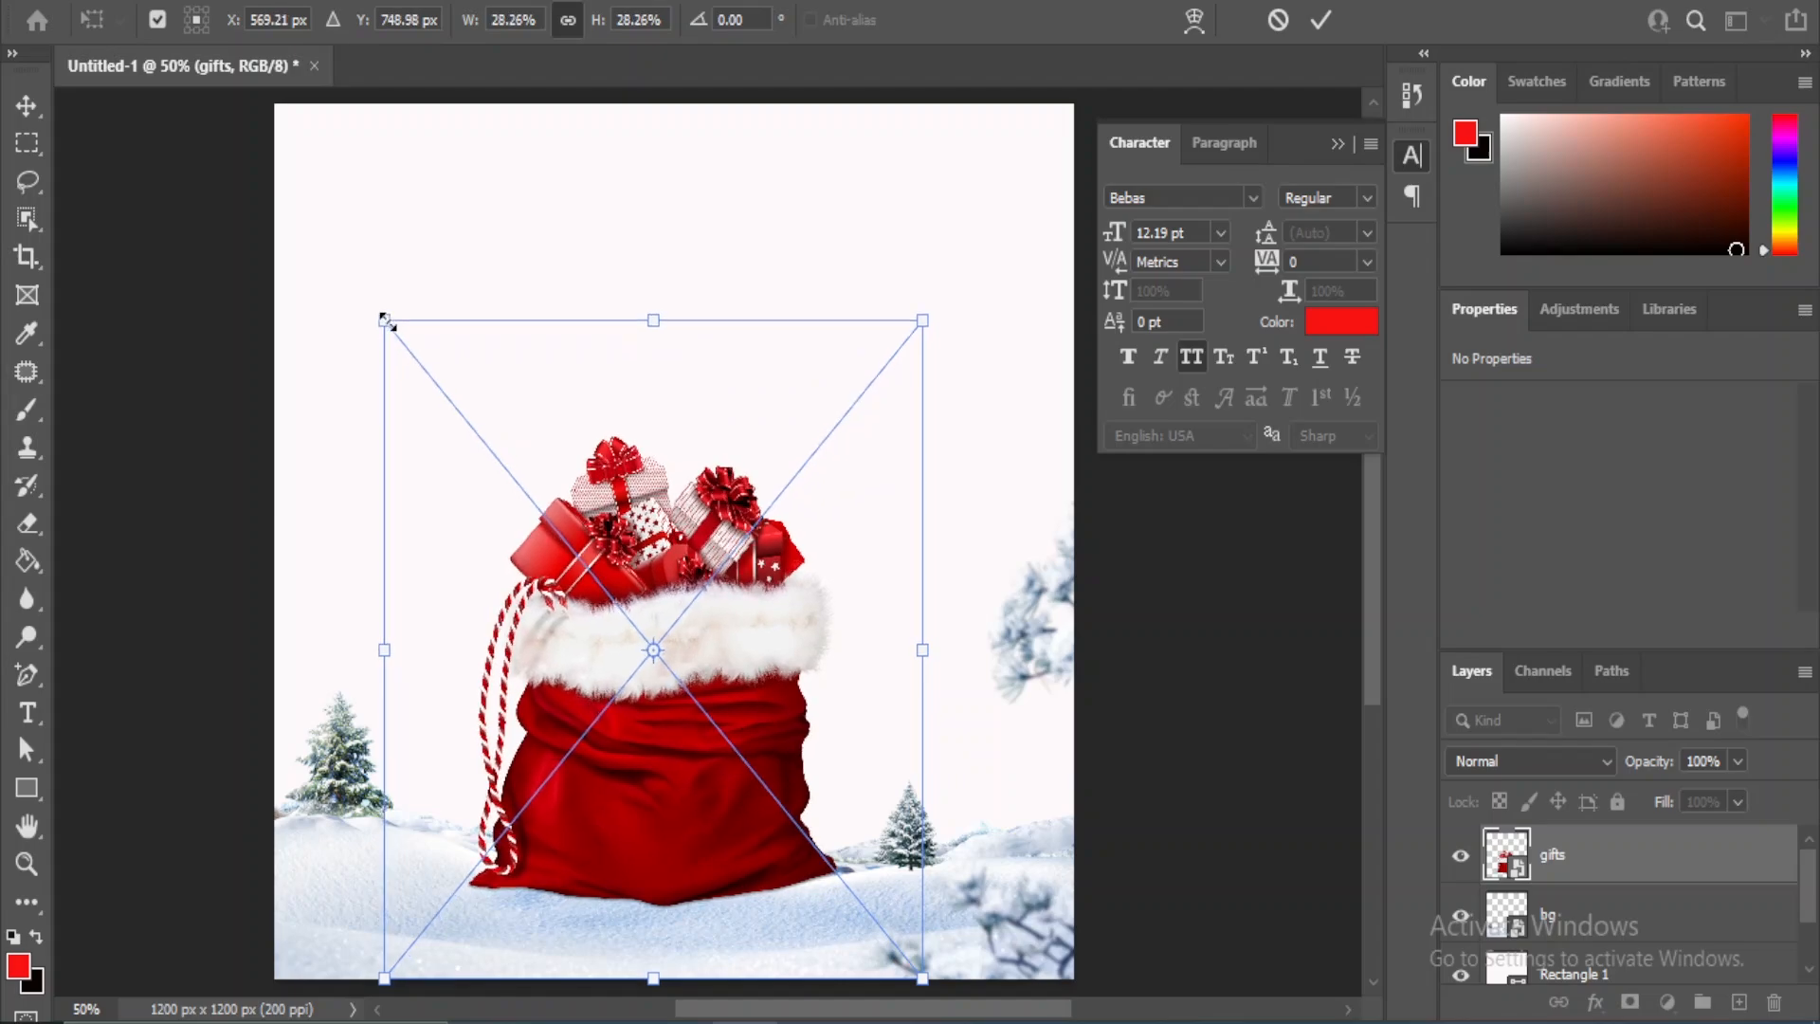
pyautogui.press('Return')
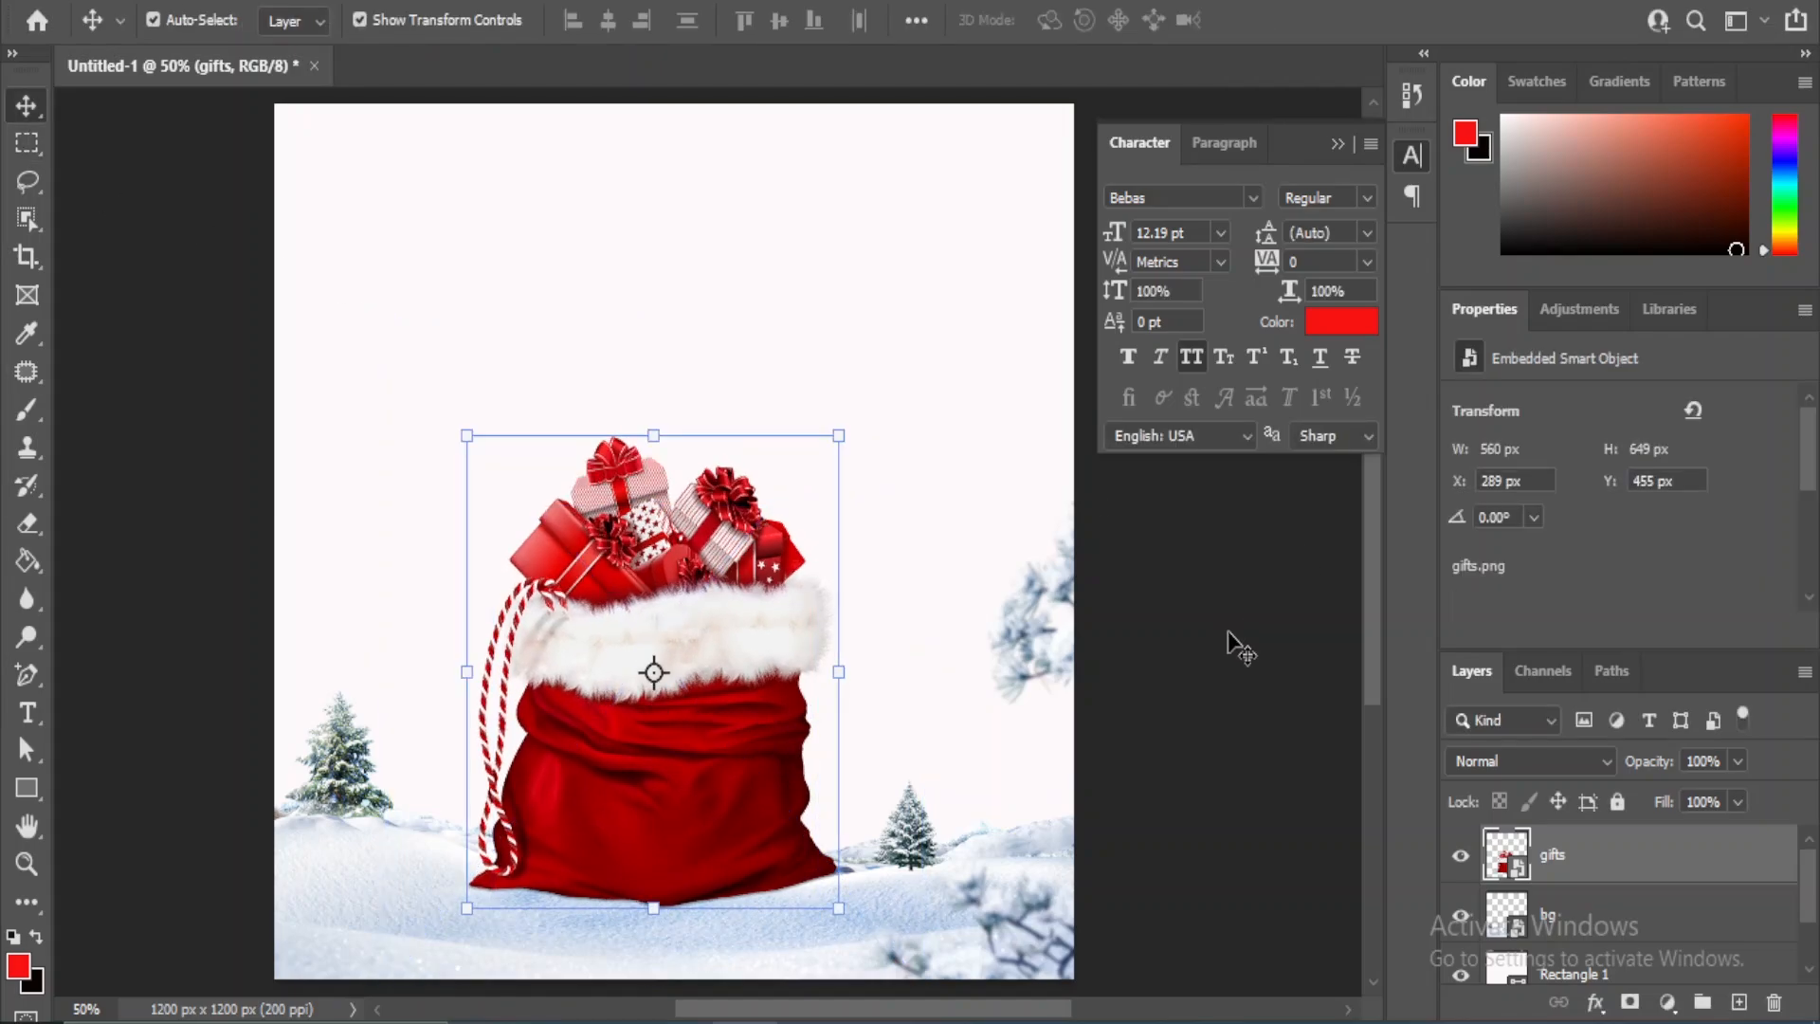
pyautogui.click(1233, 644)
# - Nudge the gifts layer left to an X position of 255 px
pyautogui.click(1698, 874)
pyautogui.press('Left')
pyautogui.press('Left')
pyautogui.press('Left')
pyautogui.press('Left')
pyautogui.press('Left')
pyautogui.press('Left')
pyautogui.press('Left')
pyautogui.press('Left')
pyautogui.press('Left')
pyautogui.press('Left')
pyautogui.press('Left')
pyautogui.press('Left')
pyautogui.press('Left')
pyautogui.press('Left')
pyautogui.press('Left')
pyautogui.press('Left')
pyautogui.press('Left')
pyautogui.press('Left')
pyautogui.press('Left')
pyautogui.press('Left')
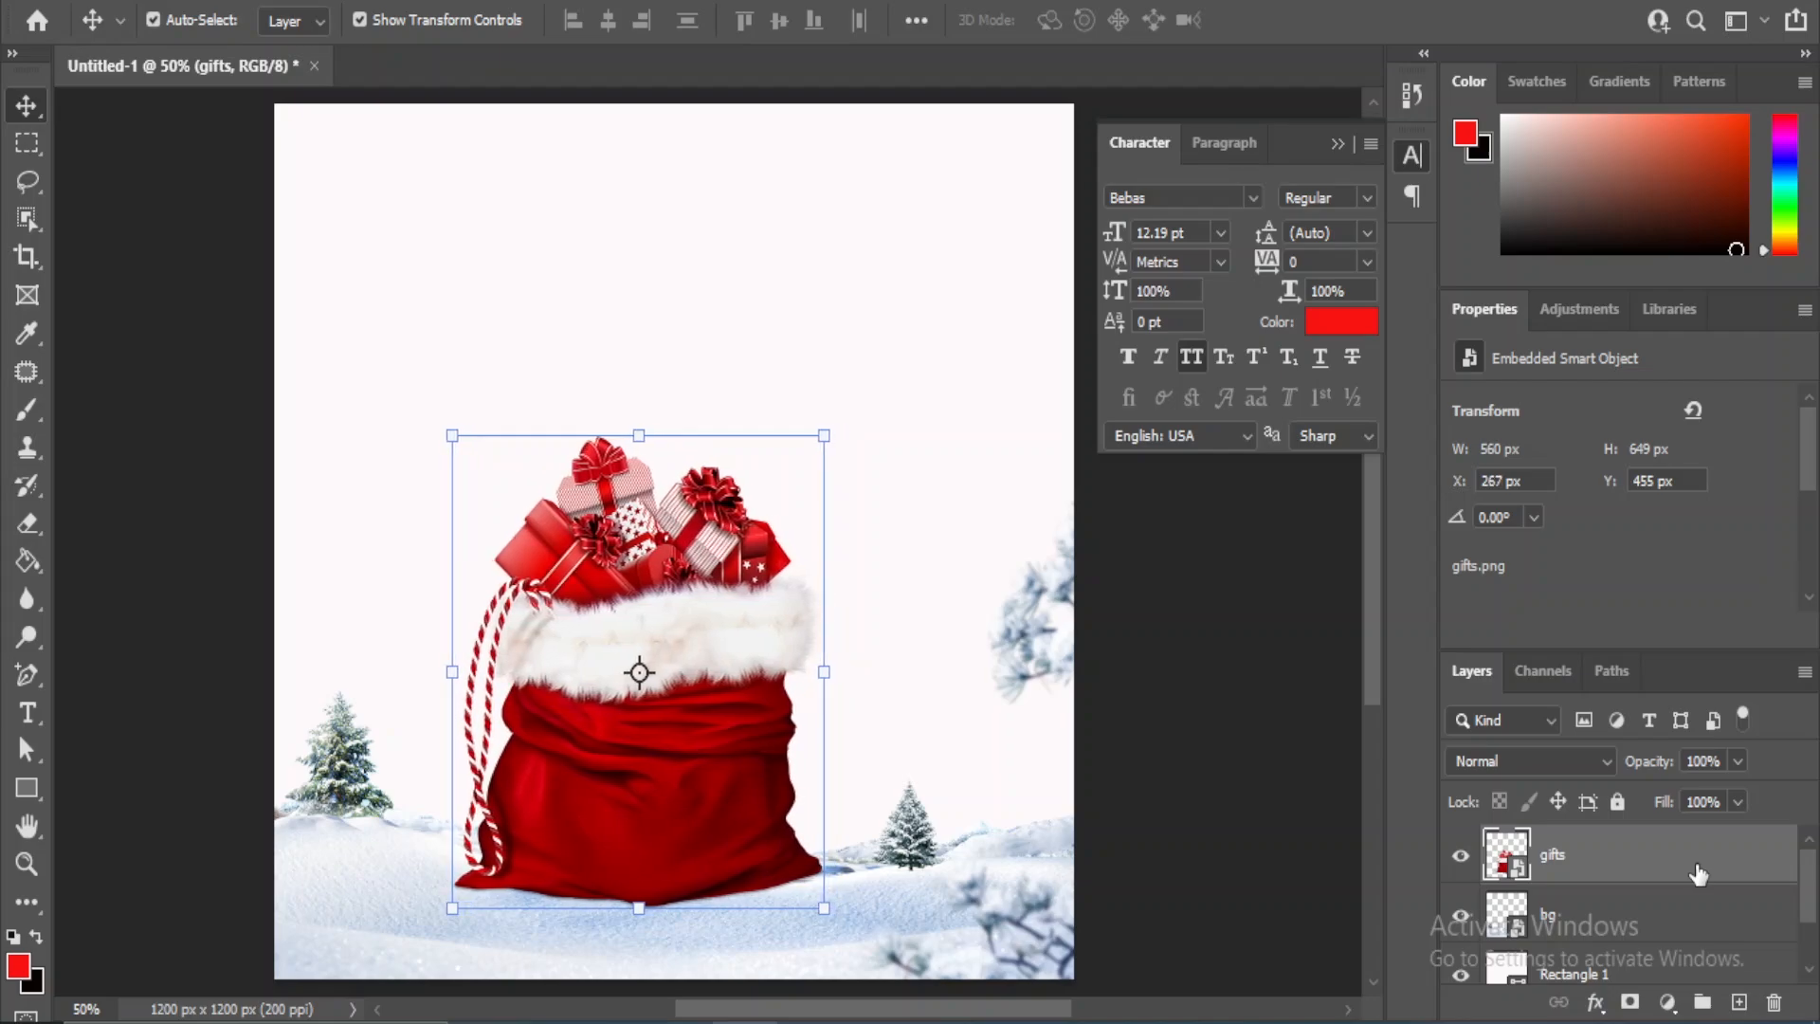
pyautogui.click(1190, 781)
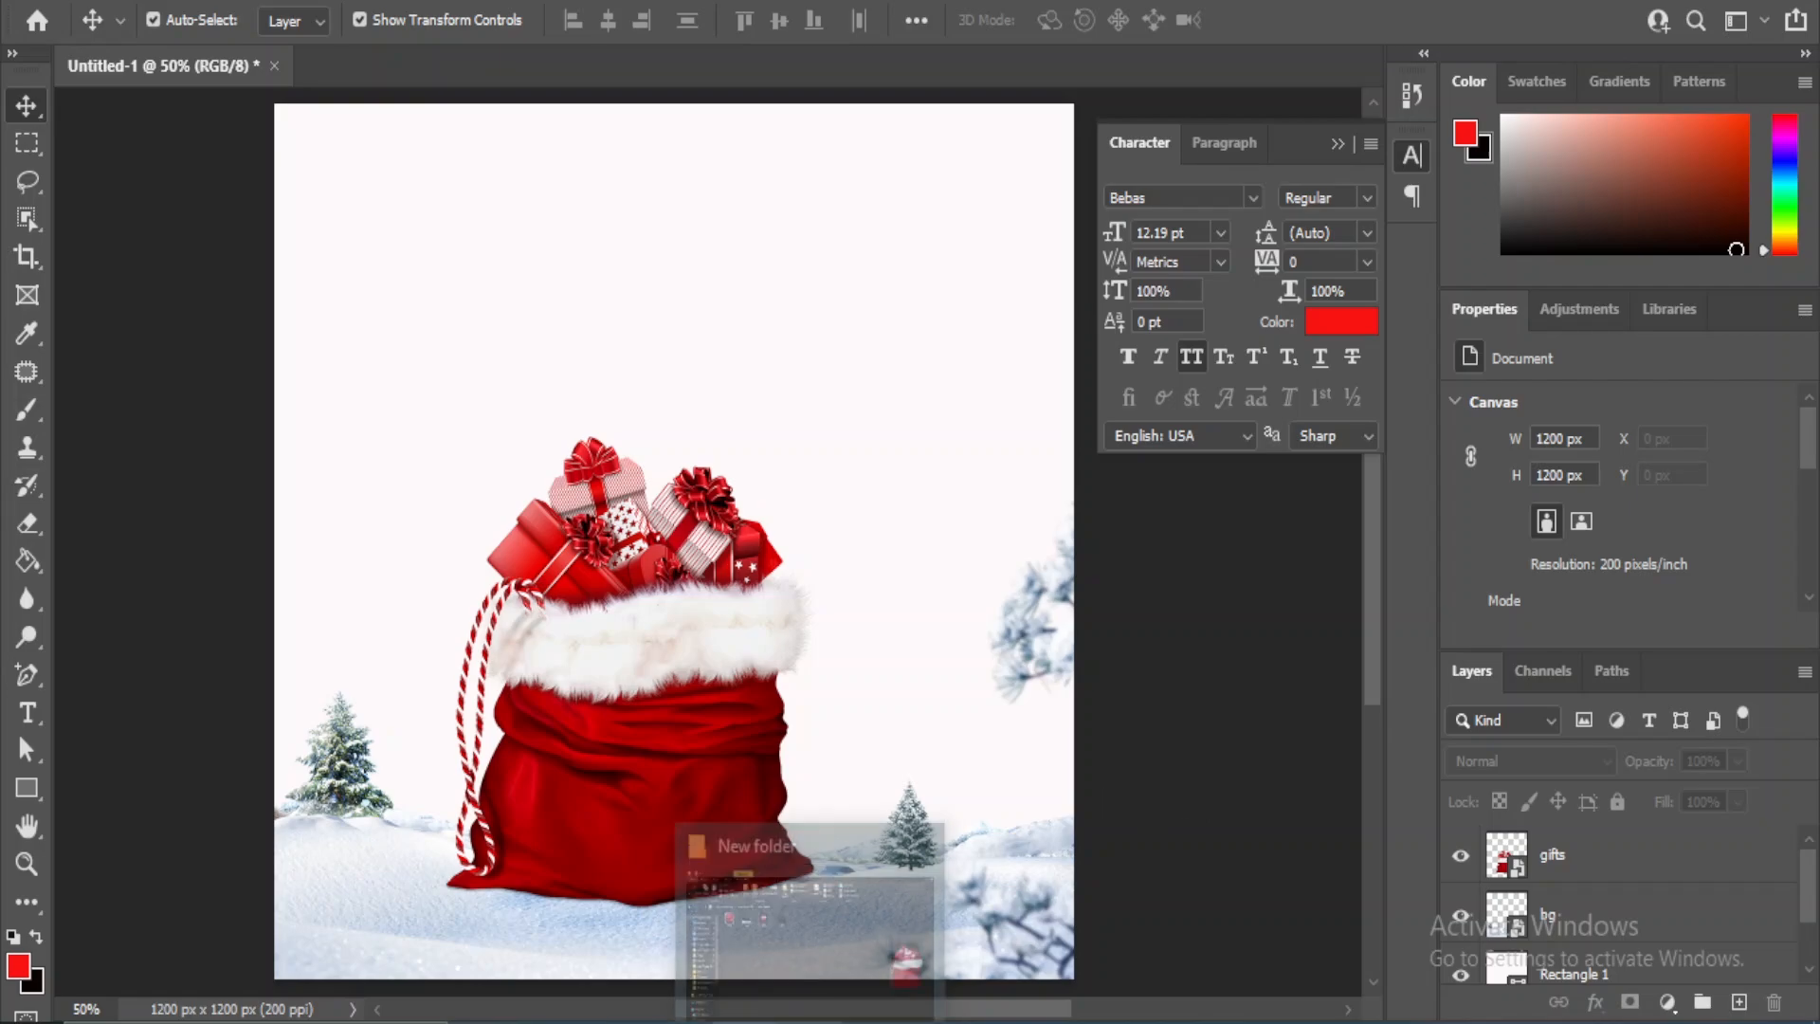
# - Place the ball- ornament image from the image folder into the document
pyautogui.click(811, 1022)
pyautogui.click(974, 717)
pyautogui.moveTo(324, 313); pyautogui.dragTo(407, 715)
# - Scale the red ball down to about 14% and position it between the large tree and the gift sack
pyautogui.moveTo(912, 274); pyautogui.dragTo(358, 702)
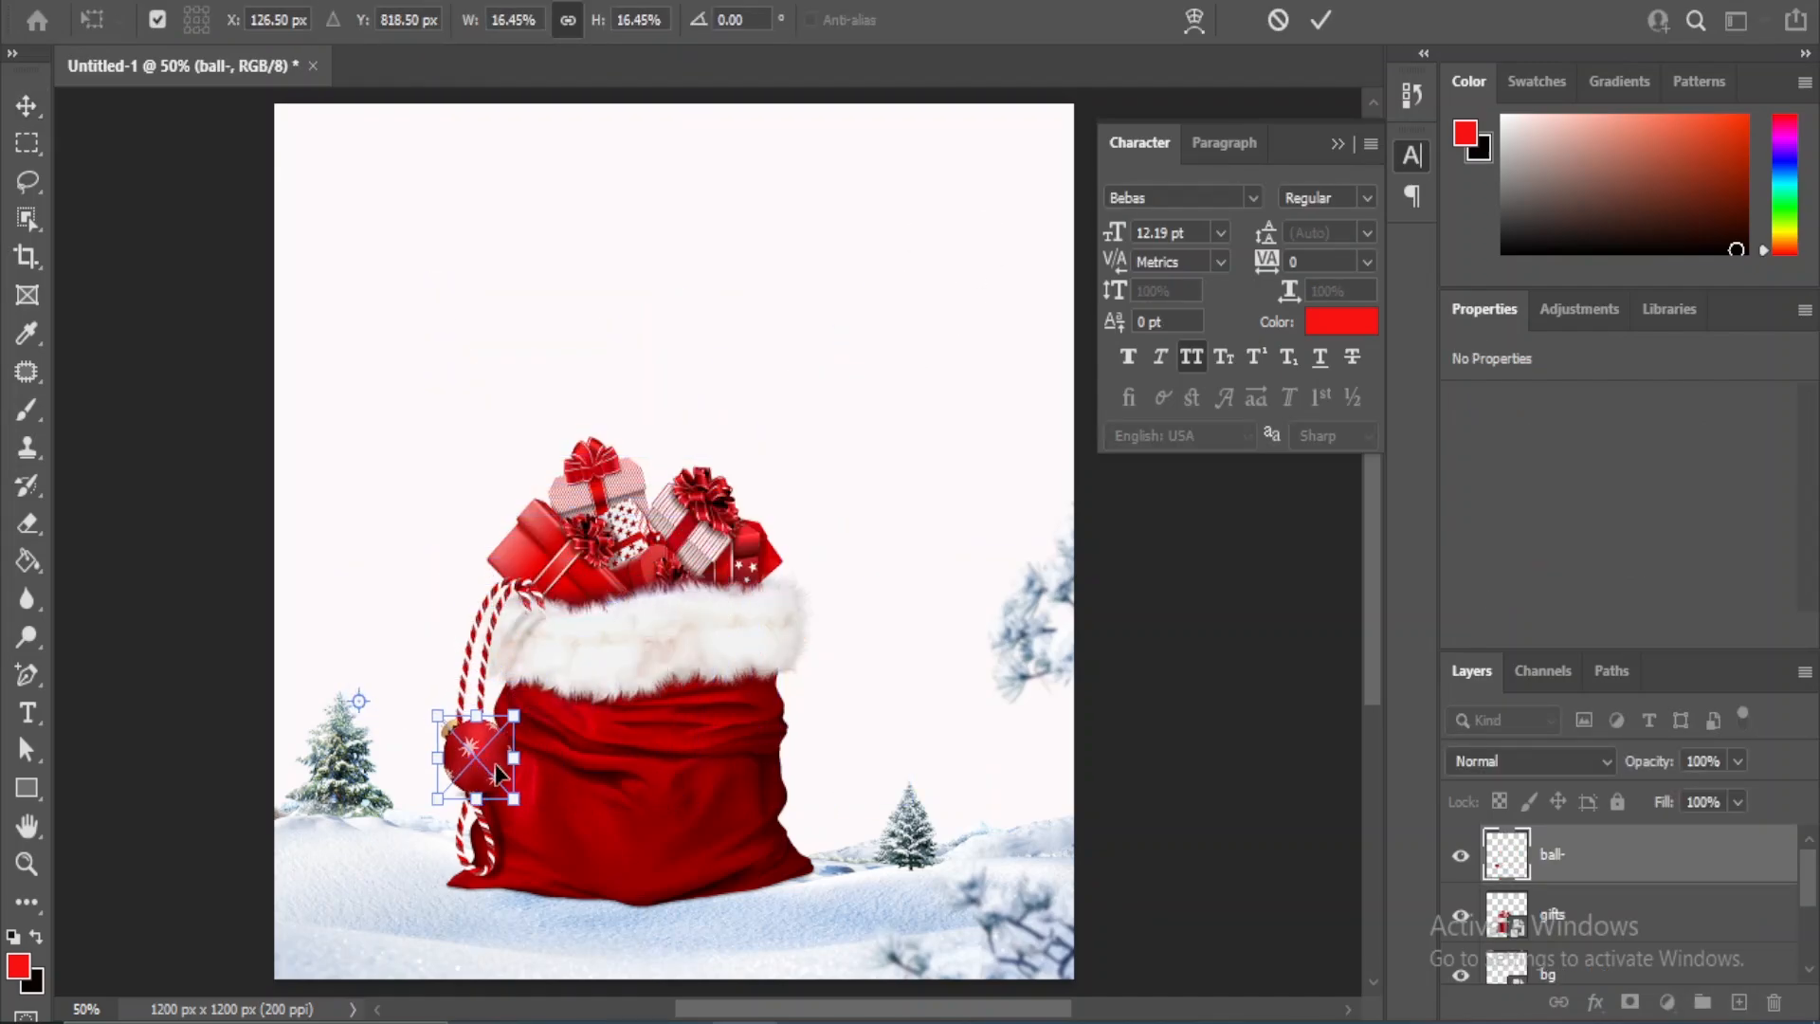
pyautogui.moveTo(495, 764); pyautogui.dragTo(396, 663)
pyautogui.moveTo(433, 722); pyautogui.dragTo(433, 785)
pyautogui.hotkey('shift', 'Up')
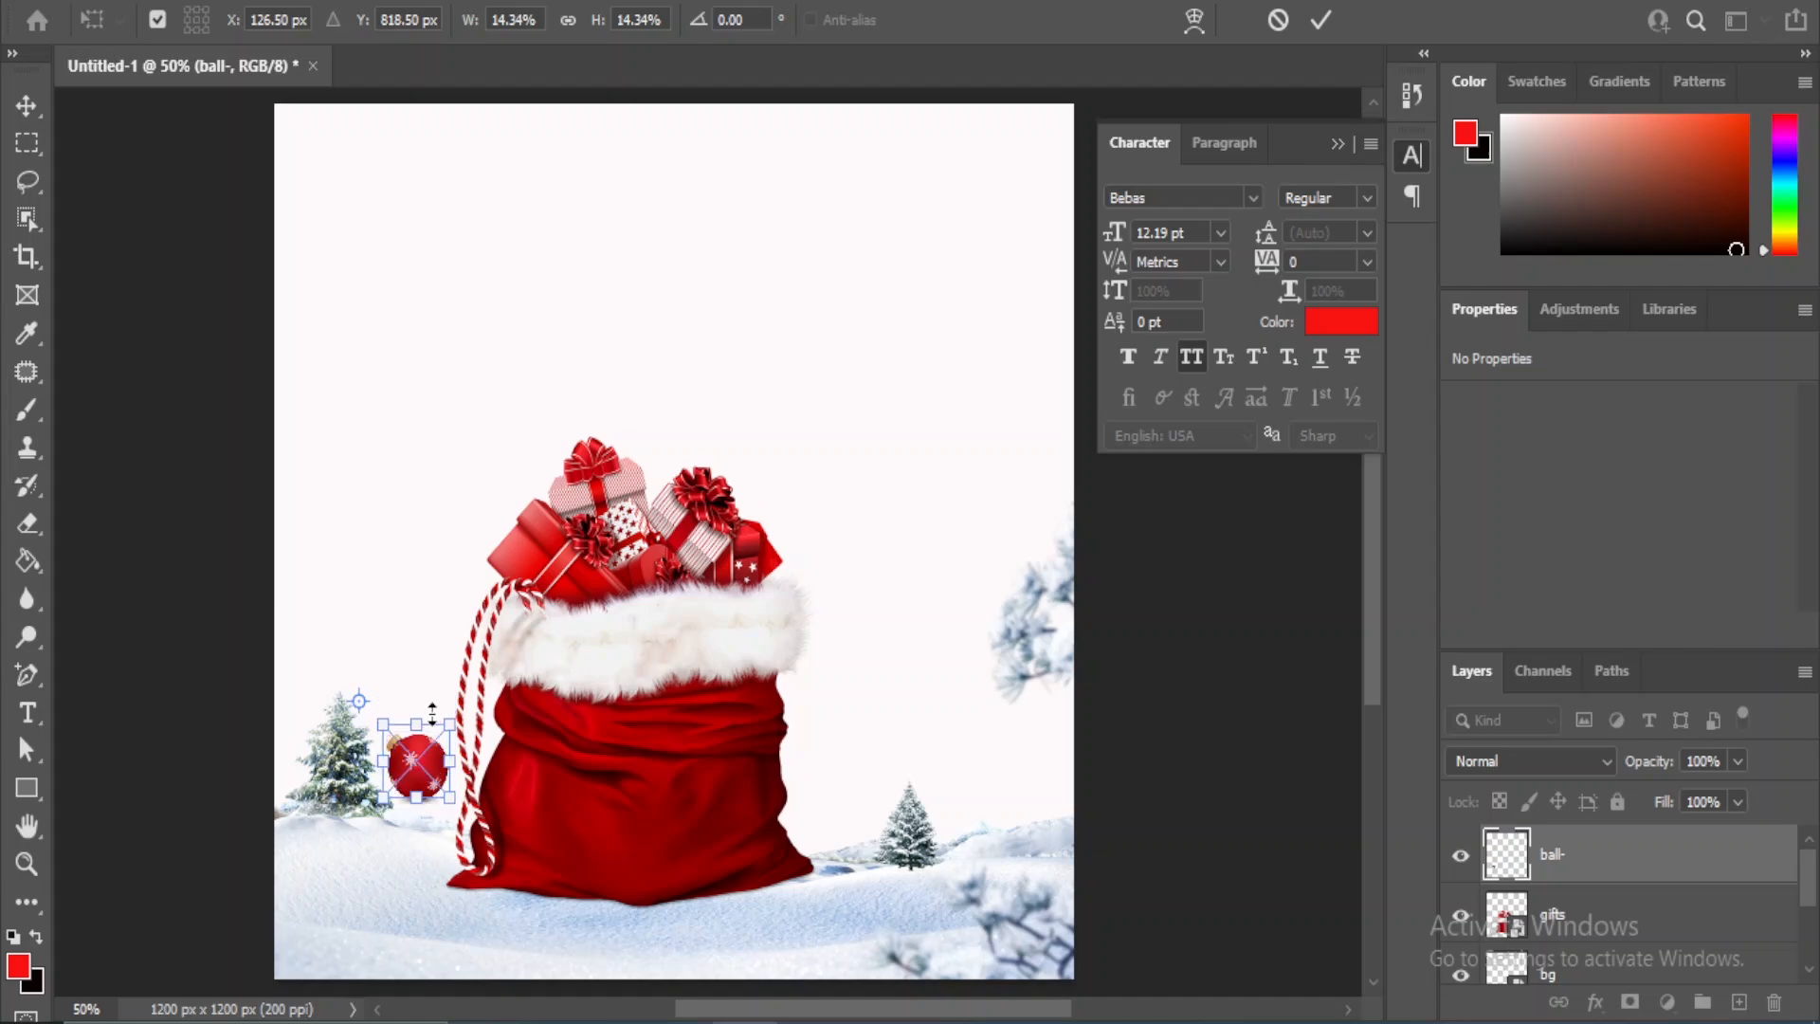
pyautogui.press('Return')
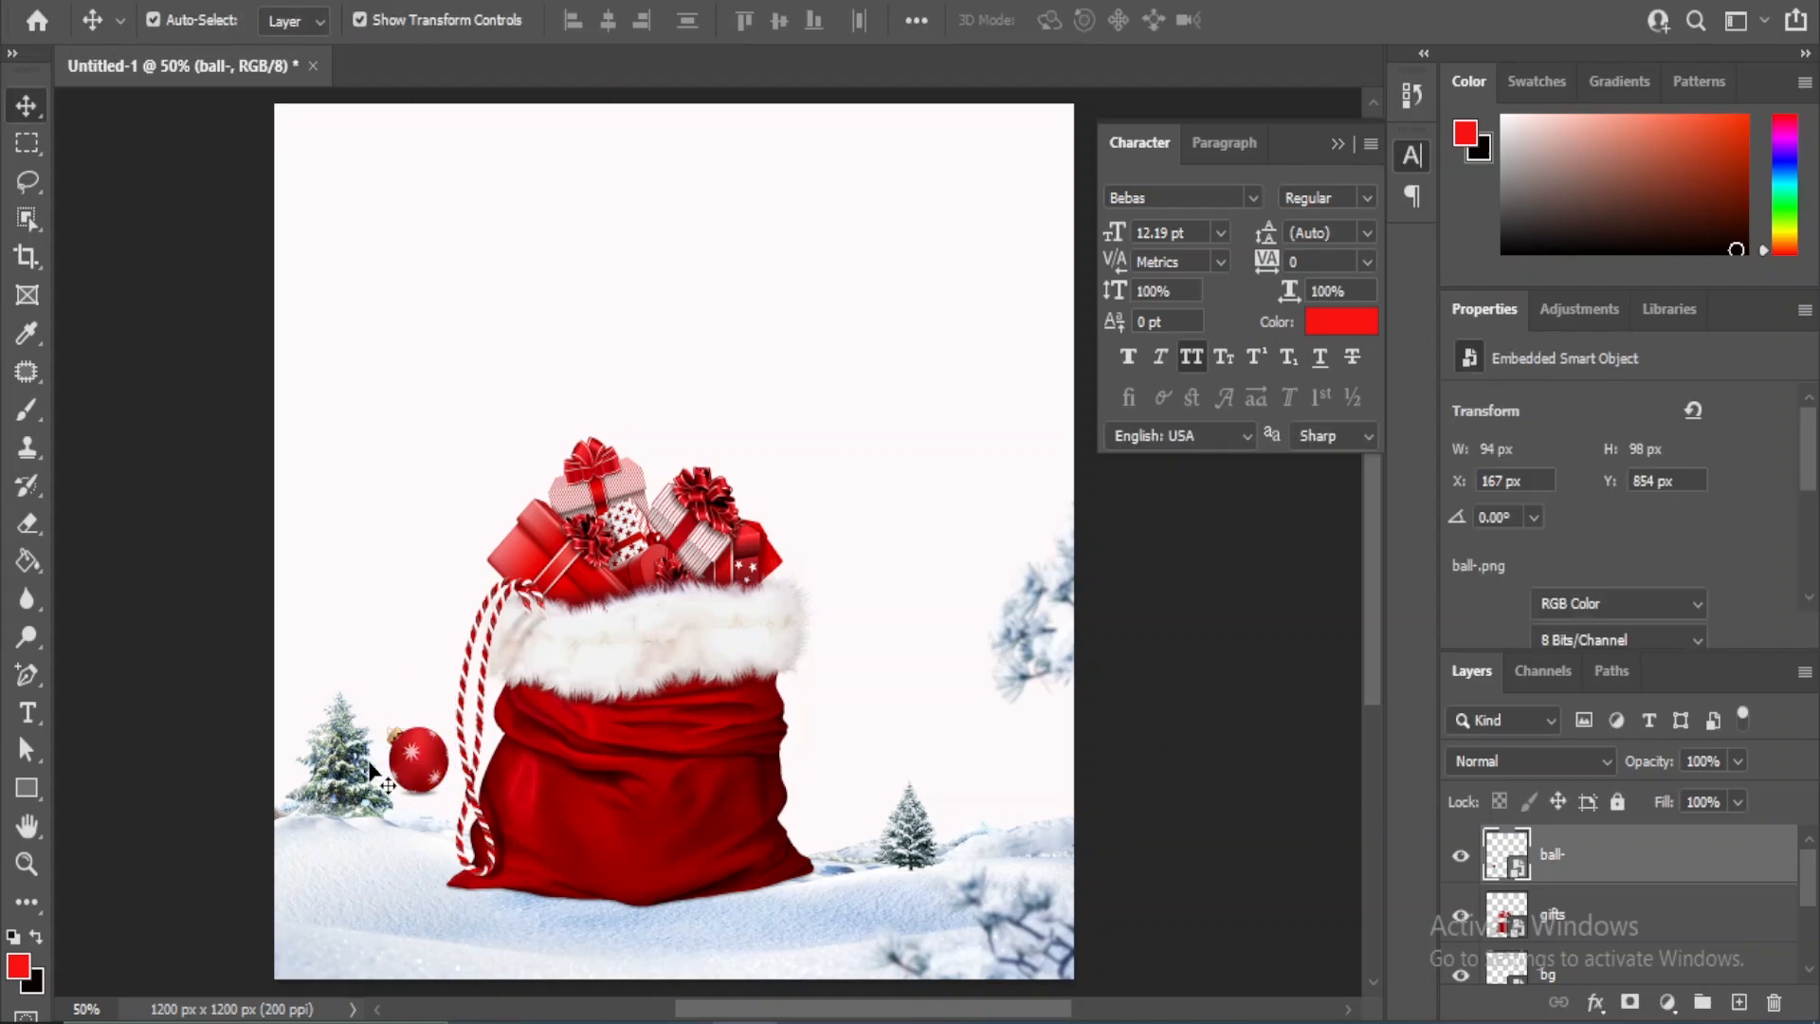
# - Duplicate the ball layer, move the copy to the sack's opposite side at the same height, and flip it horizontally
pyautogui.hotkey('ctrl', 'j')
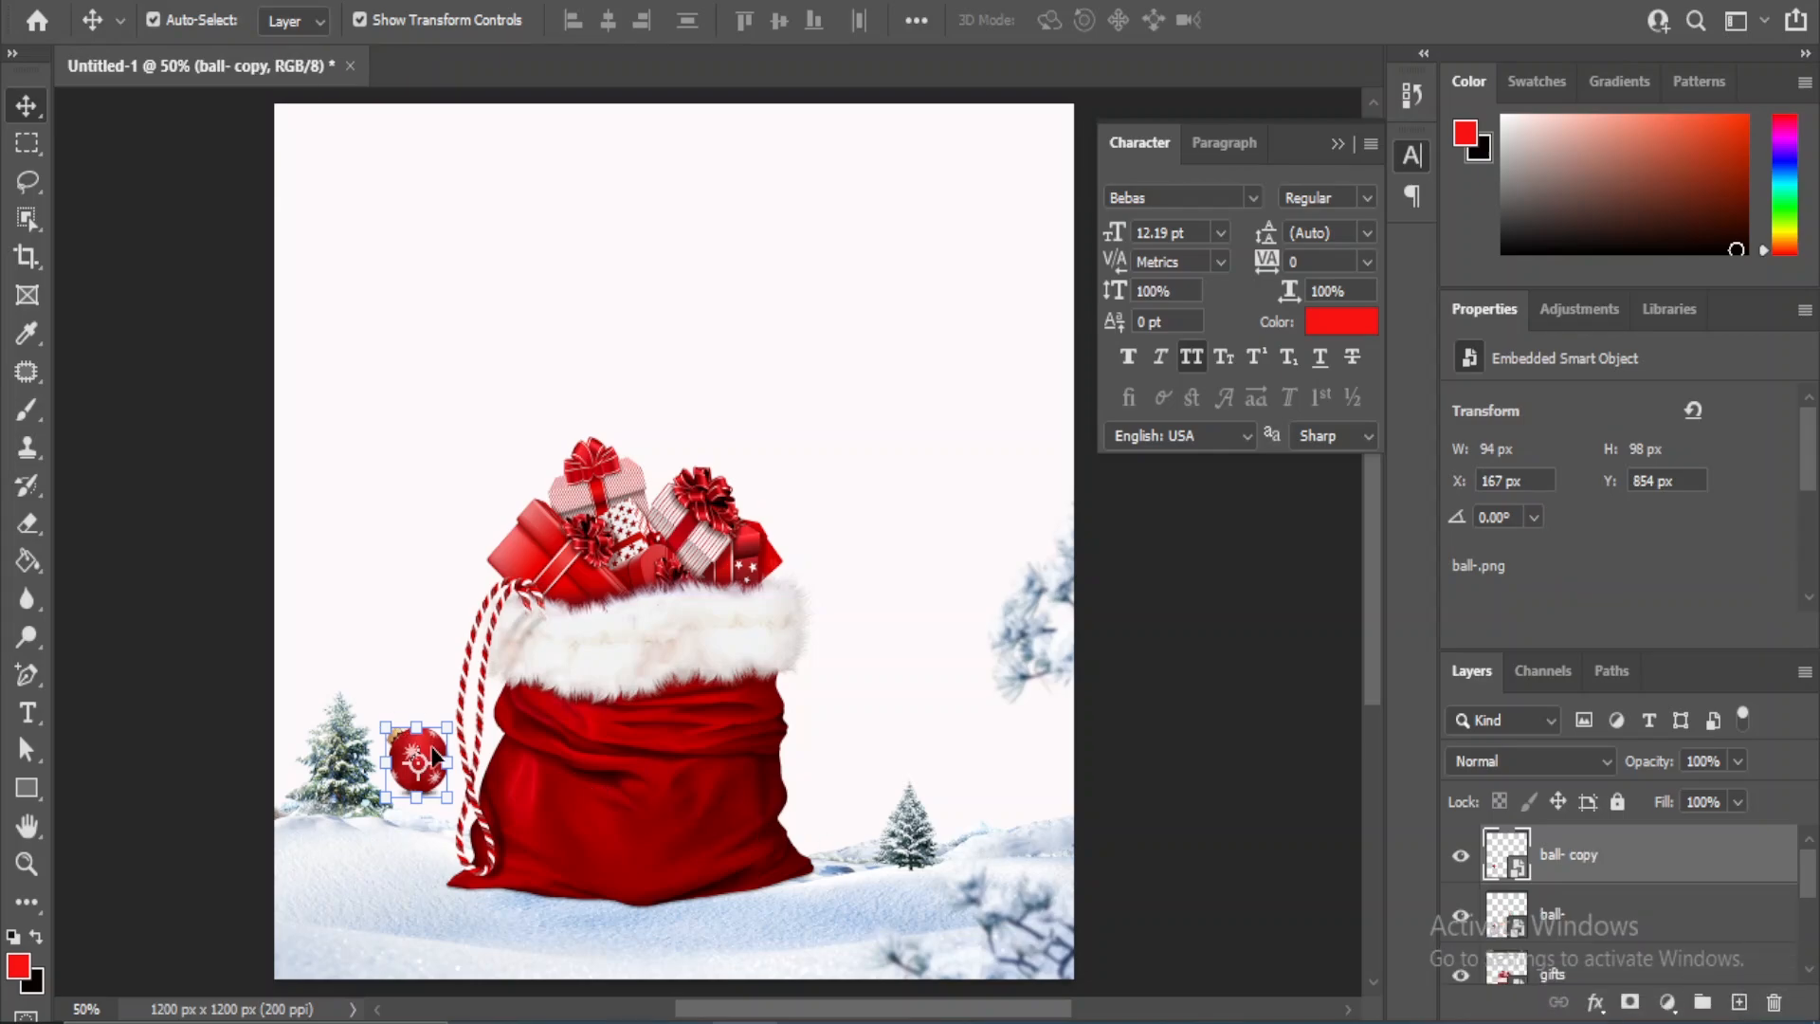
pyautogui.moveTo(433, 758); pyautogui.dragTo(853, 789)
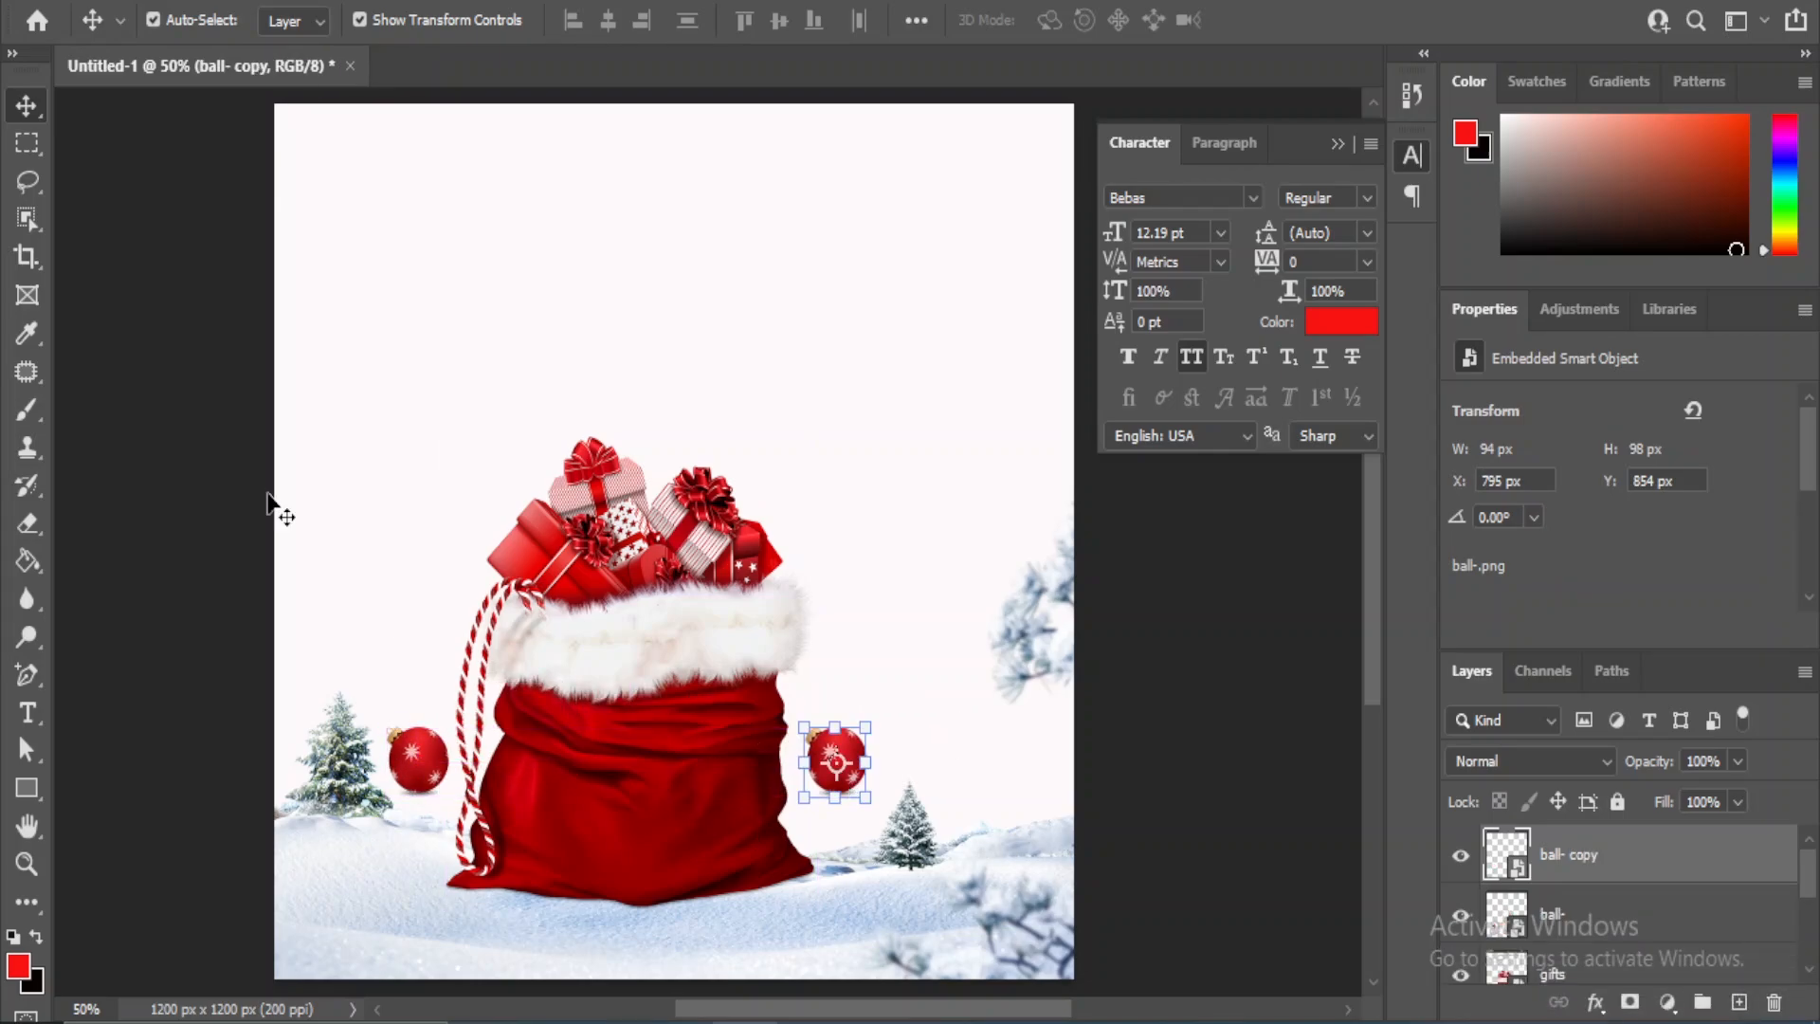
pyautogui.click(121, 6)
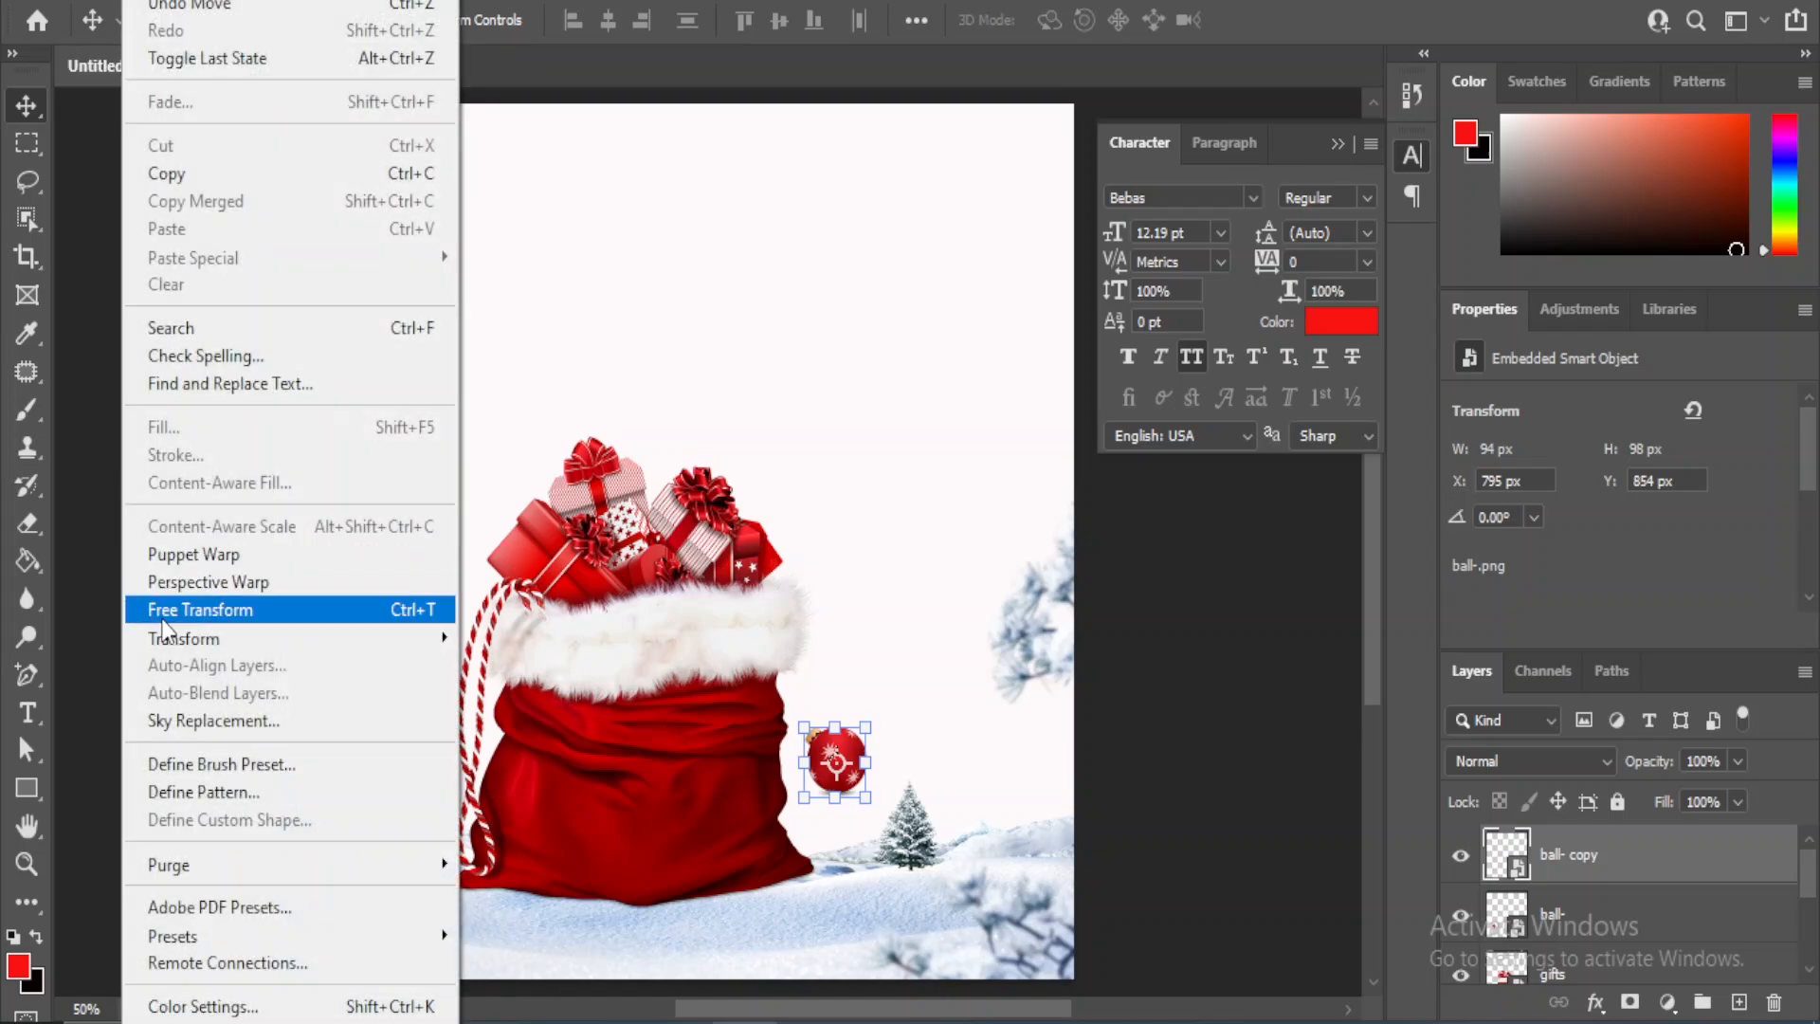
pyautogui.moveTo(191, 647)
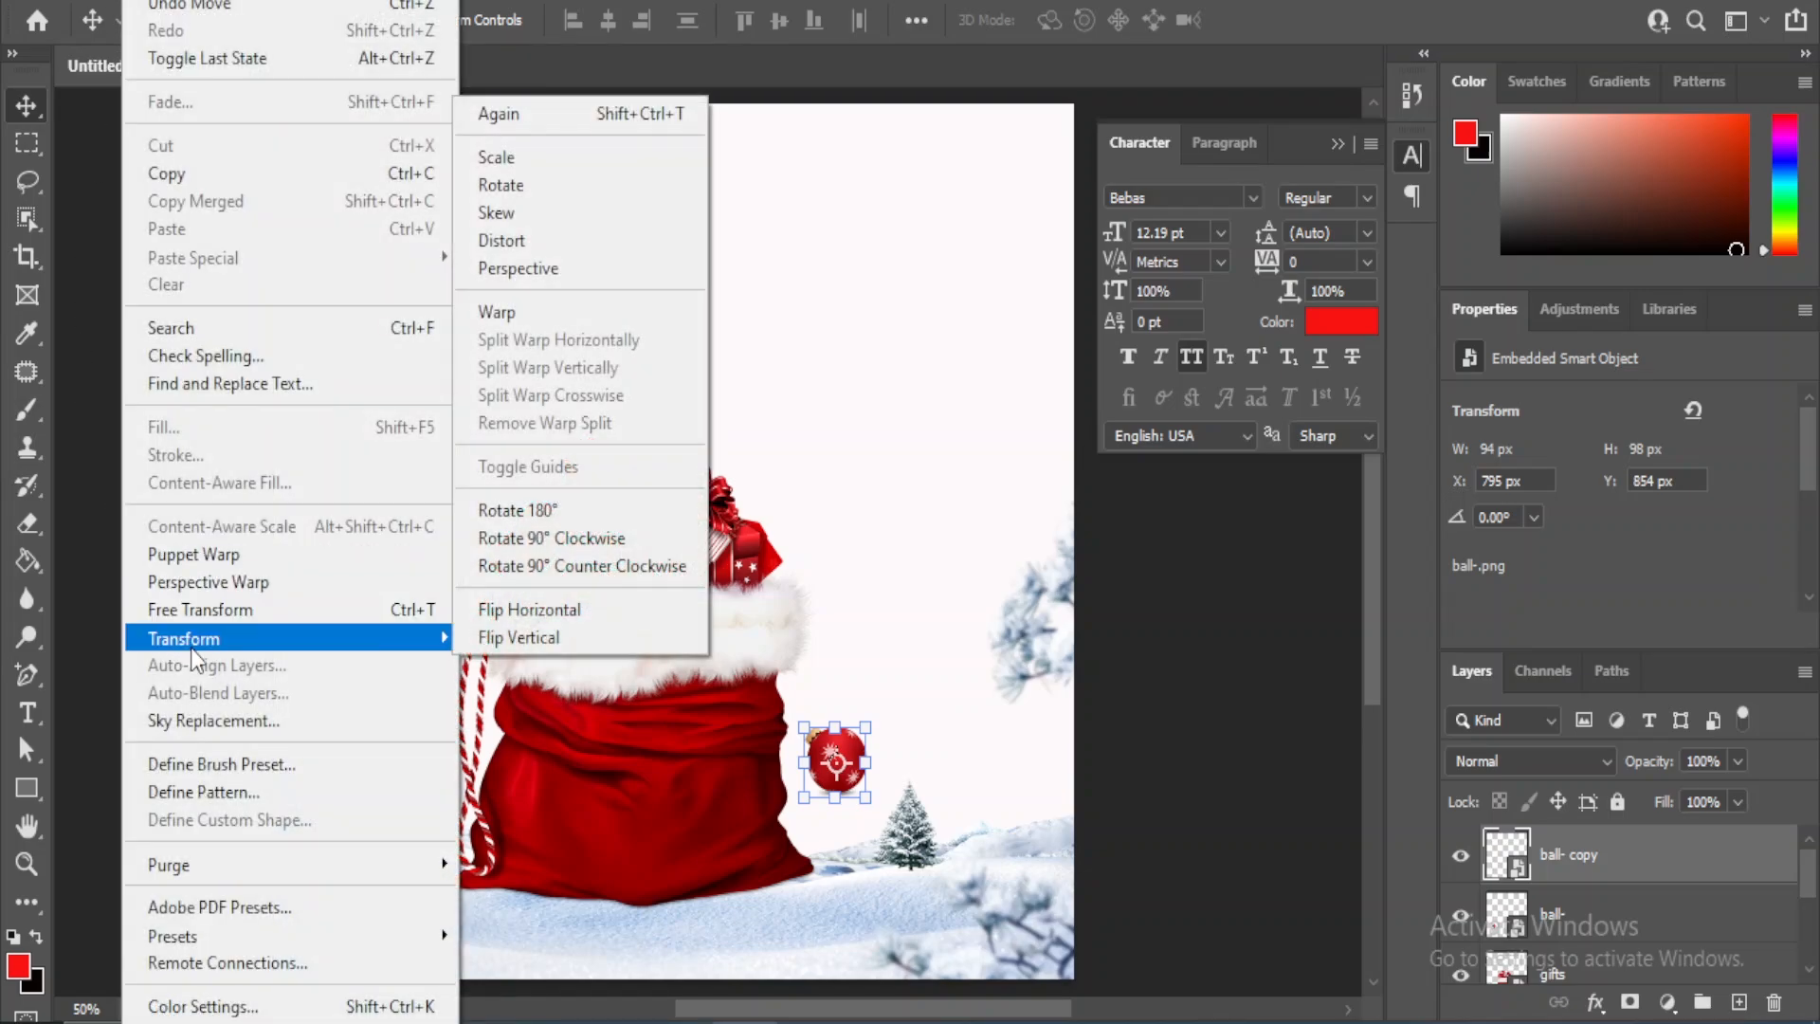
pyautogui.click(582, 618)
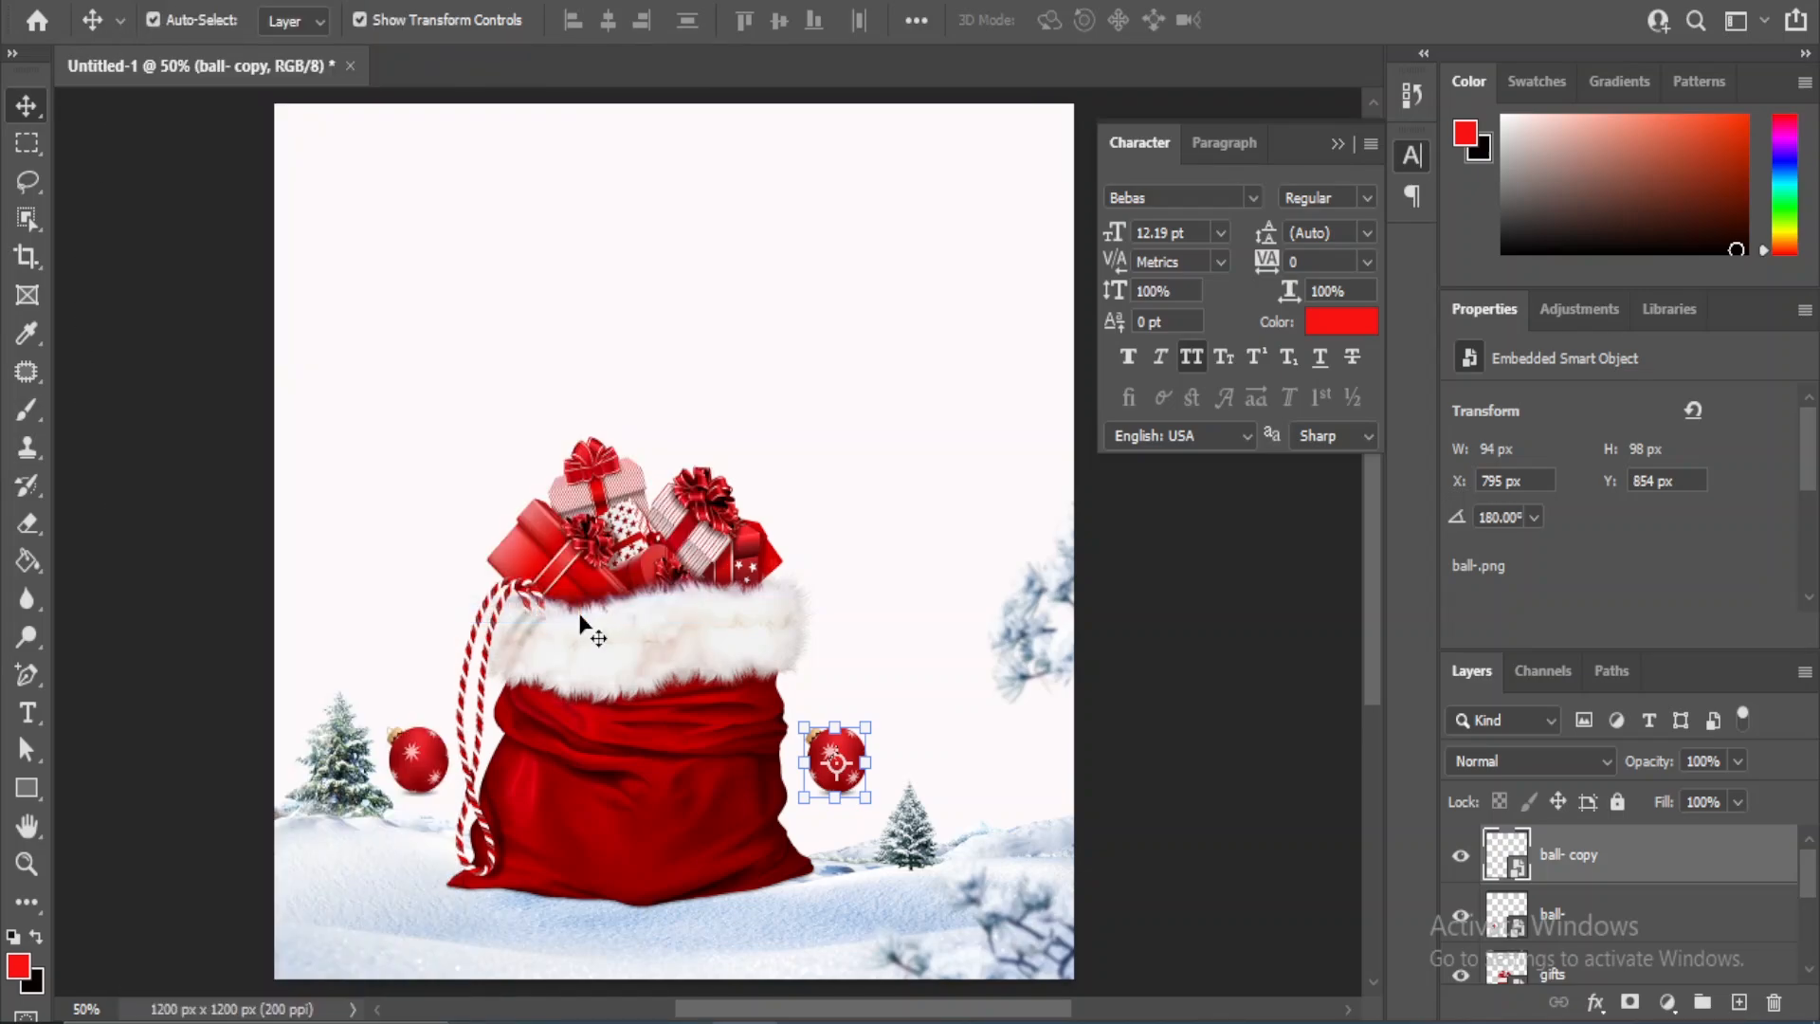
pyautogui.click(1206, 815)
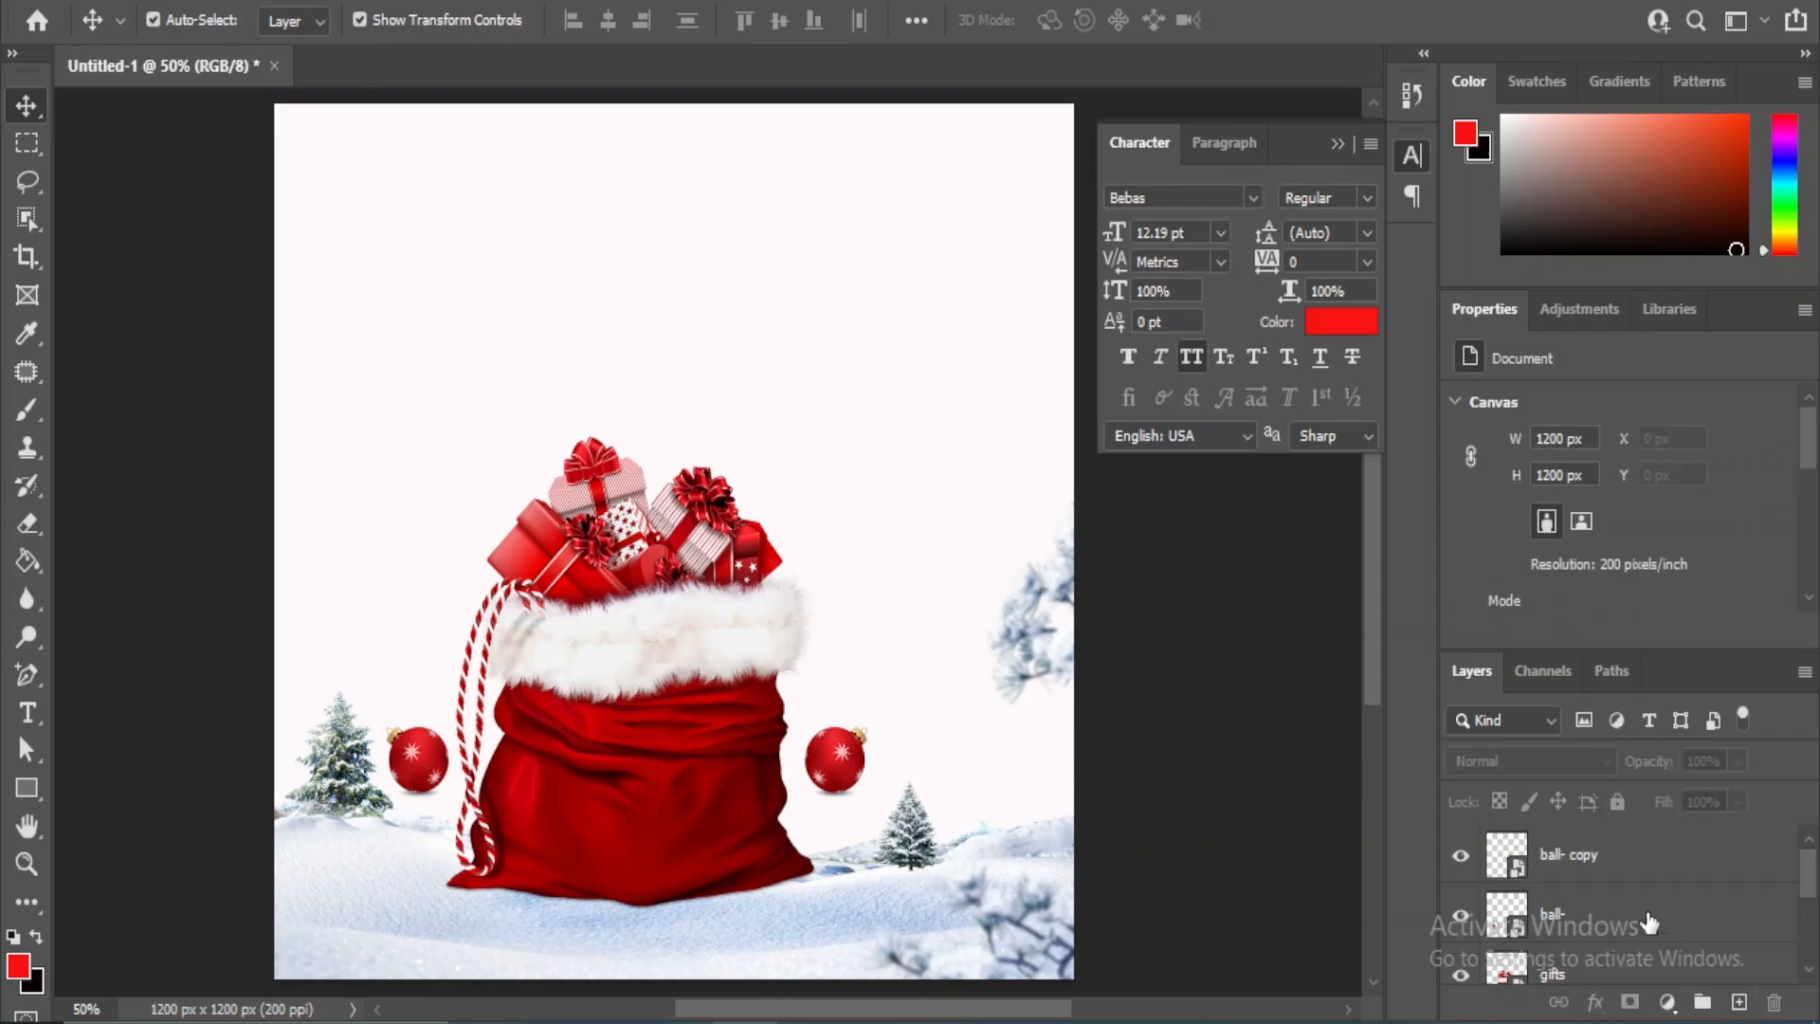
# - Nudge the ball copy closer to the sack, to an X position of 787 px
pyautogui.click(1593, 870)
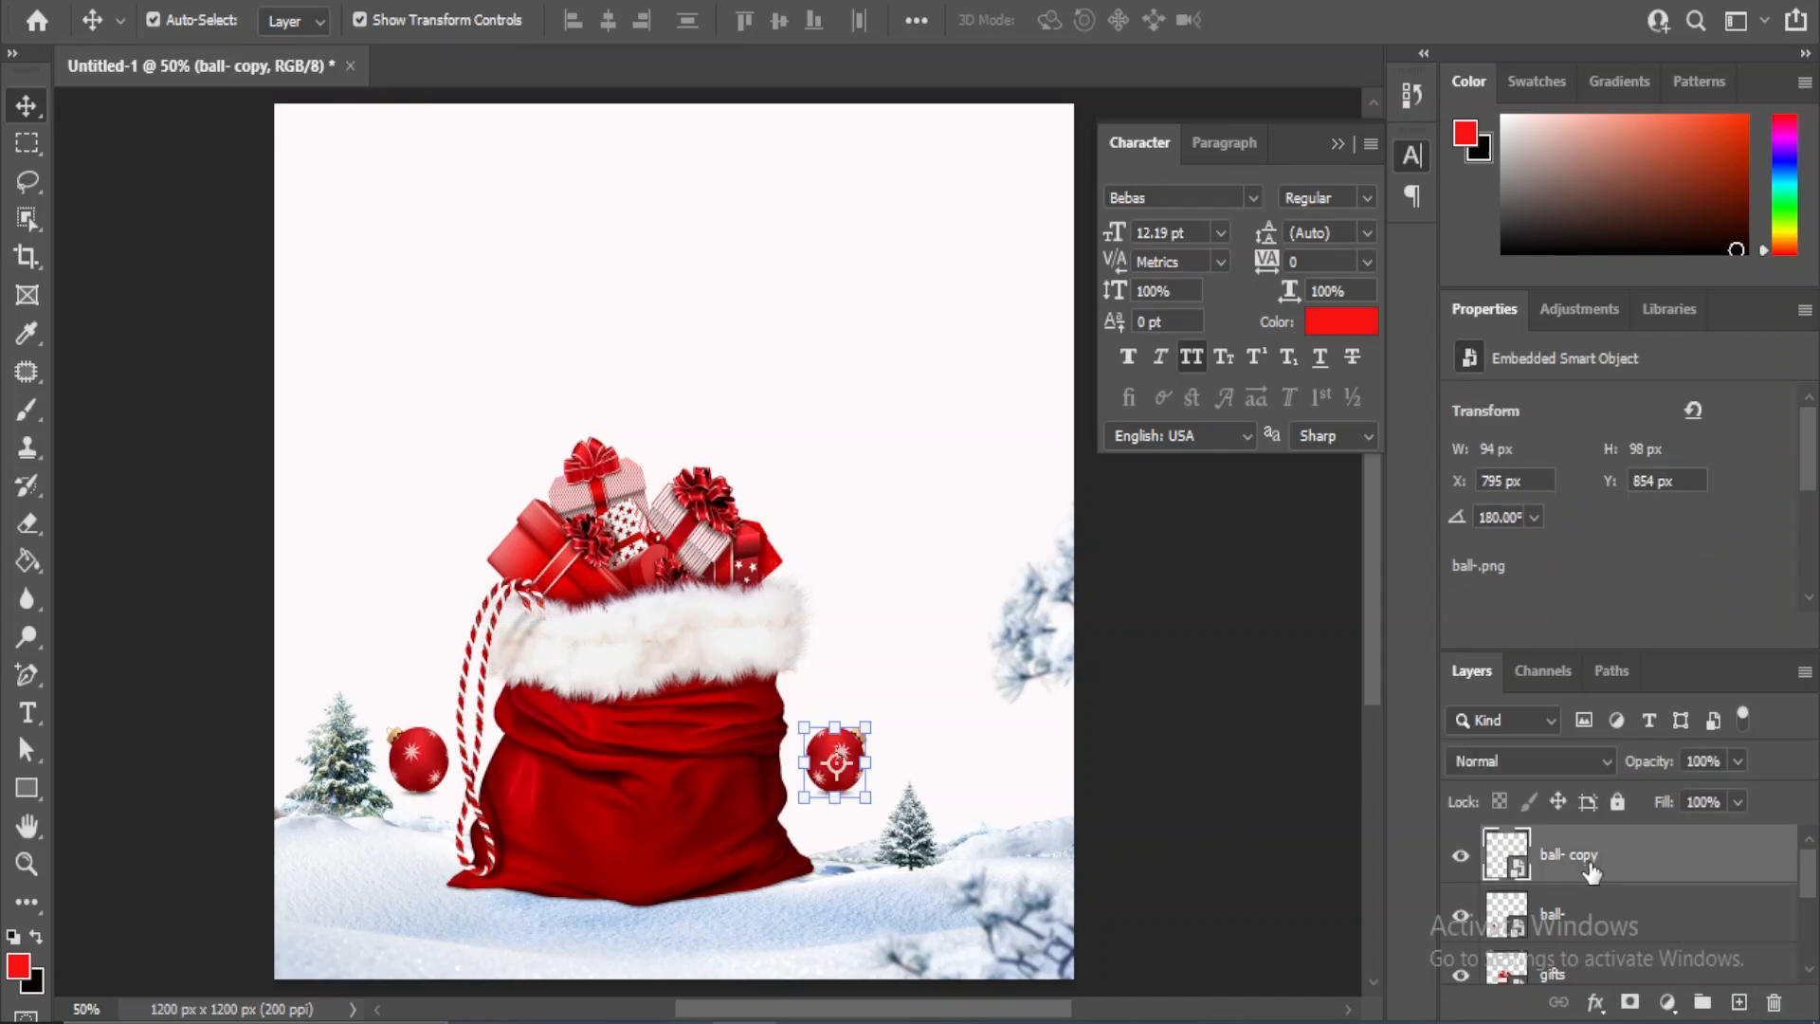
pyautogui.press('Left')
pyautogui.press('Left')
pyautogui.press('Left')
pyautogui.press('Left')
pyautogui.press('Left')
pyautogui.press('Left')
pyautogui.press('Left')
pyautogui.press('Left')
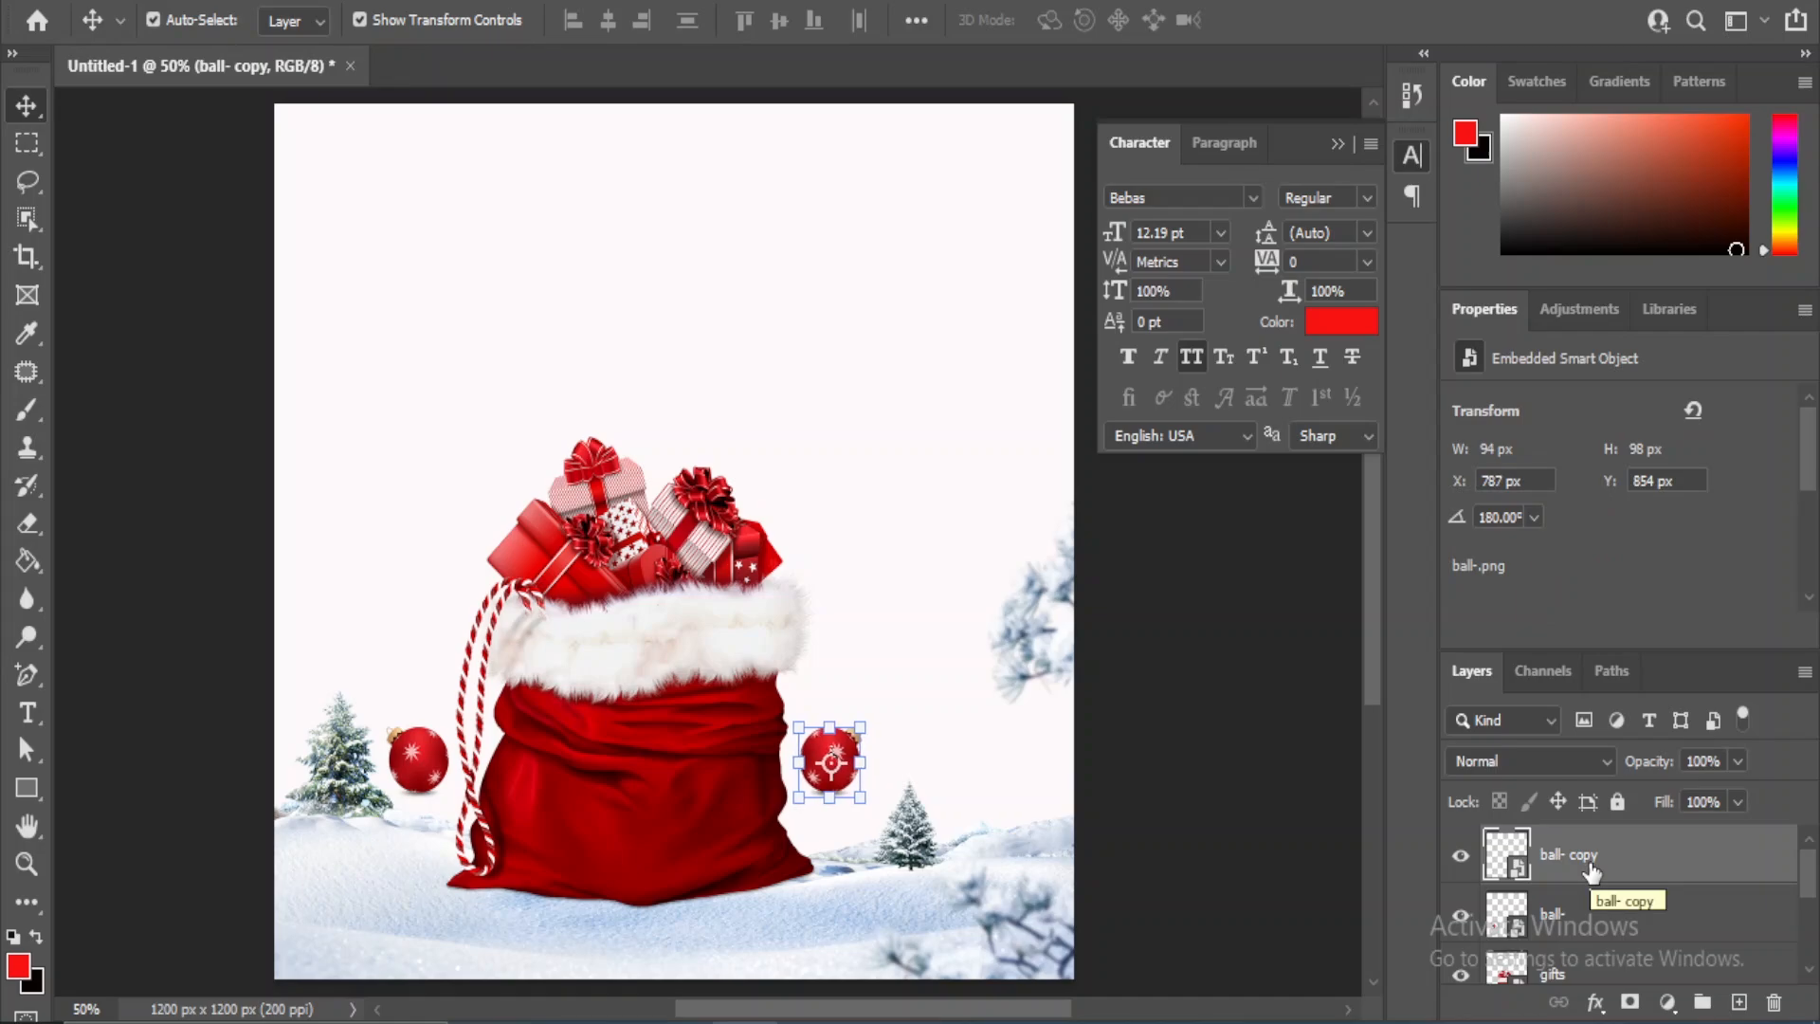
pyautogui.click(1261, 843)
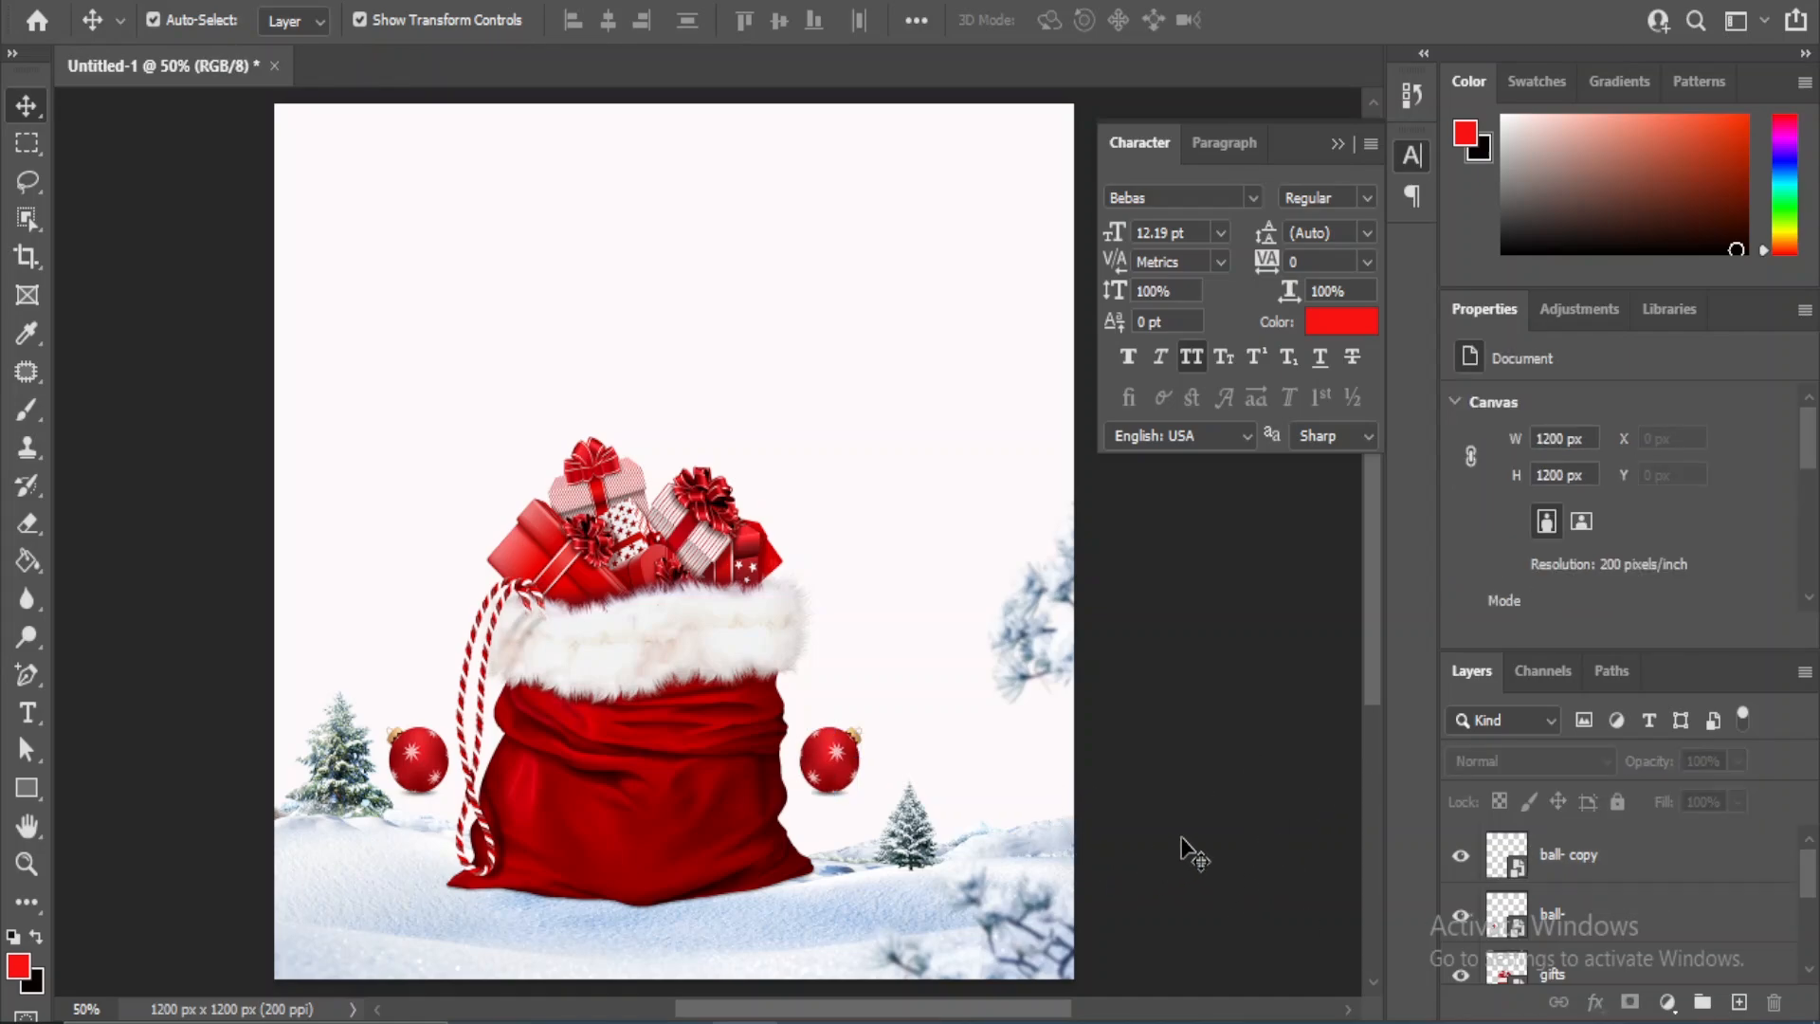
# - Recolour the background rectangle with a deep red sampled from the gifts in the sack
pyautogui.click(840, 233)
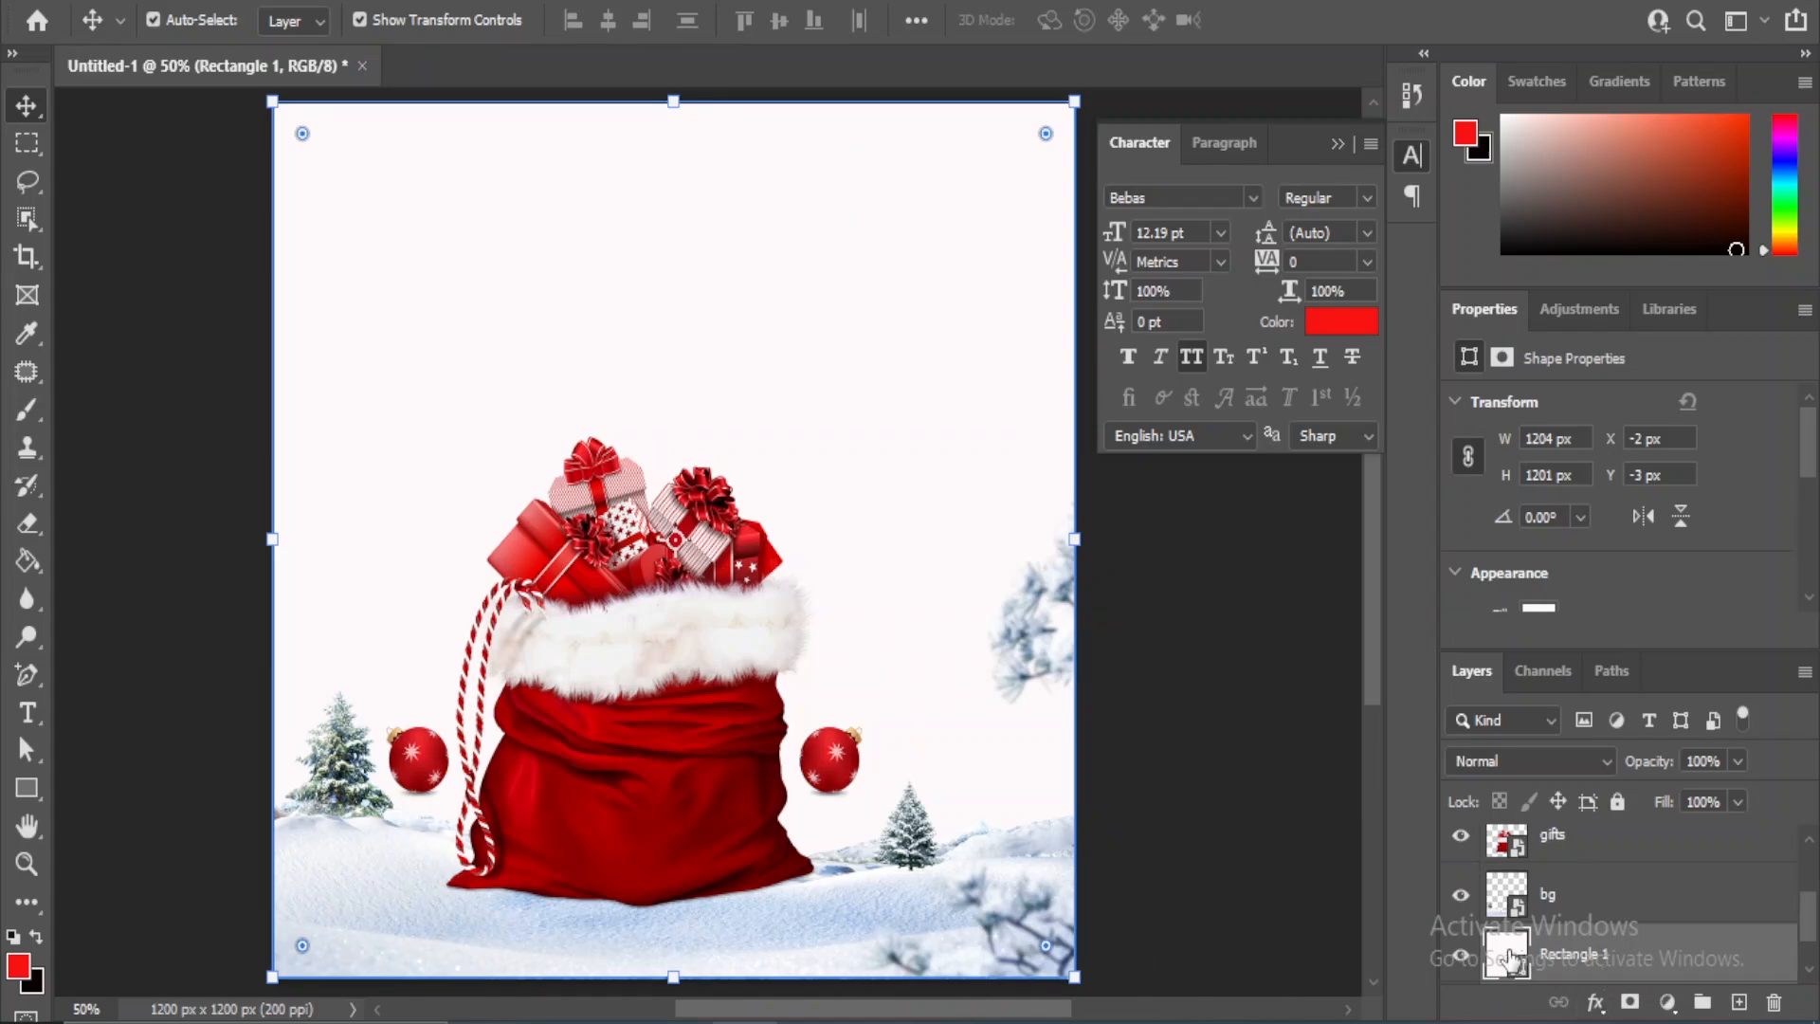
pyautogui.doubleClick(1510, 957)
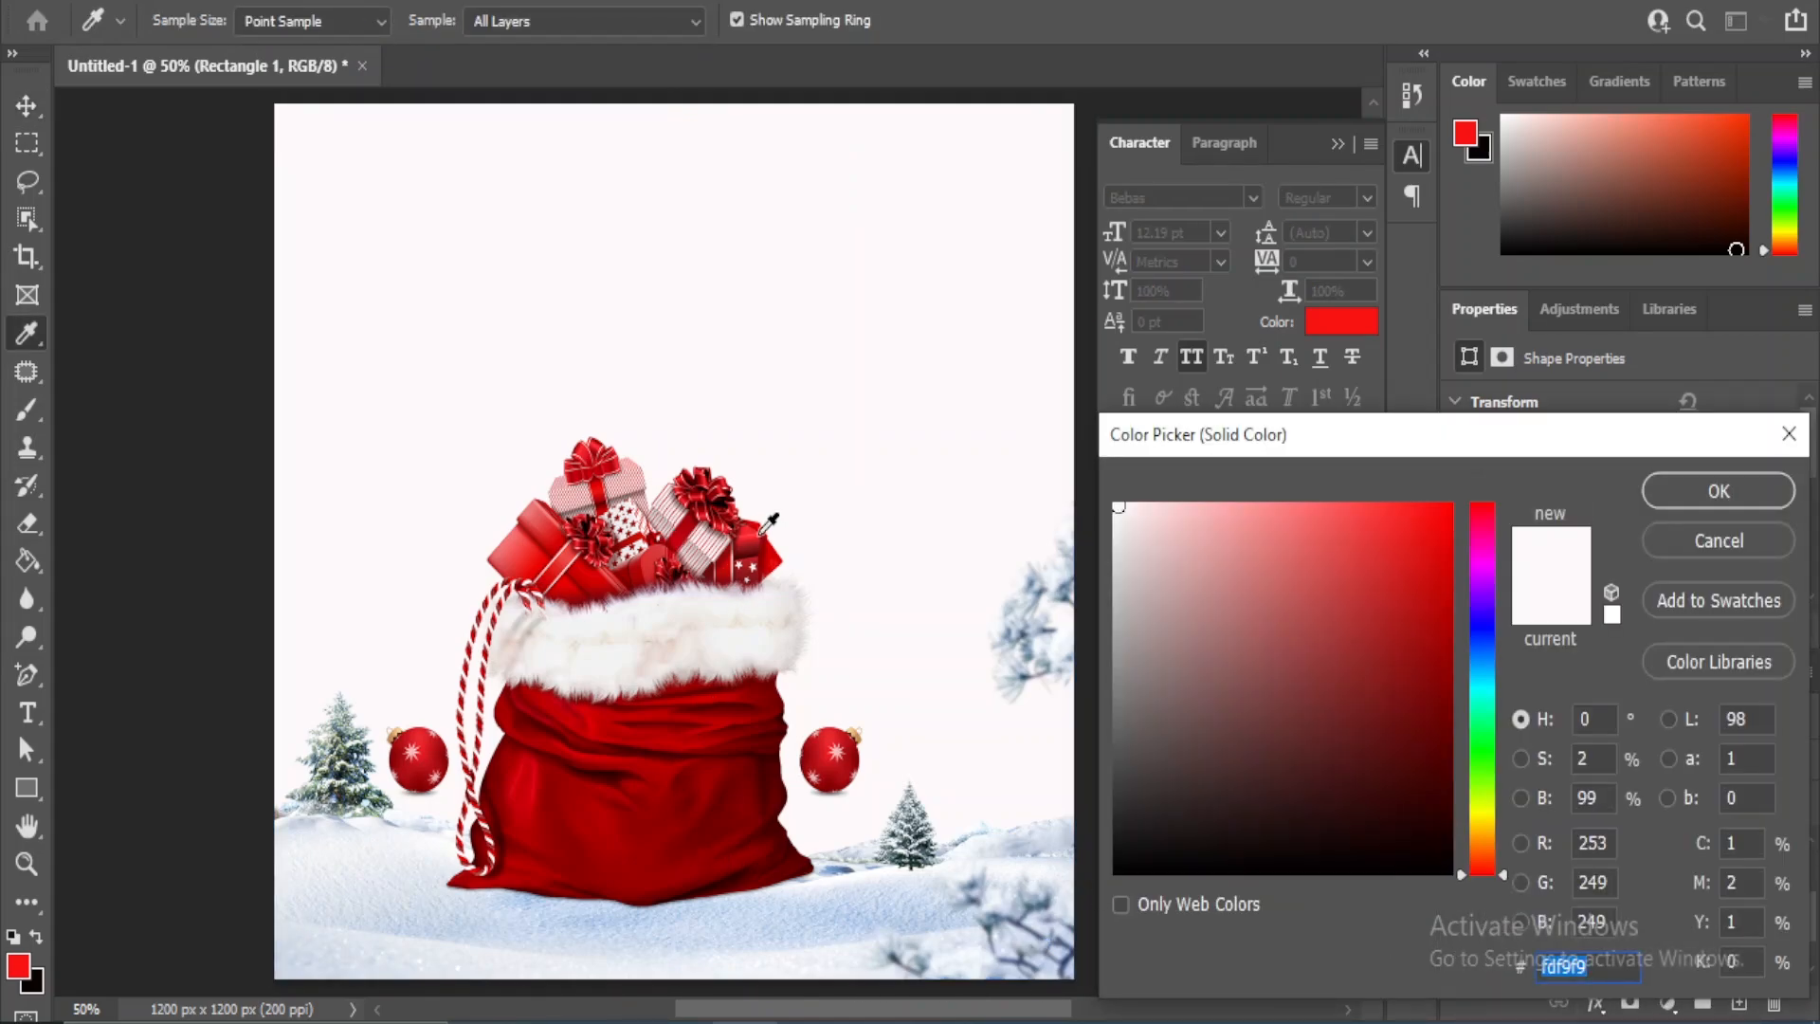
pyautogui.click(760, 532)
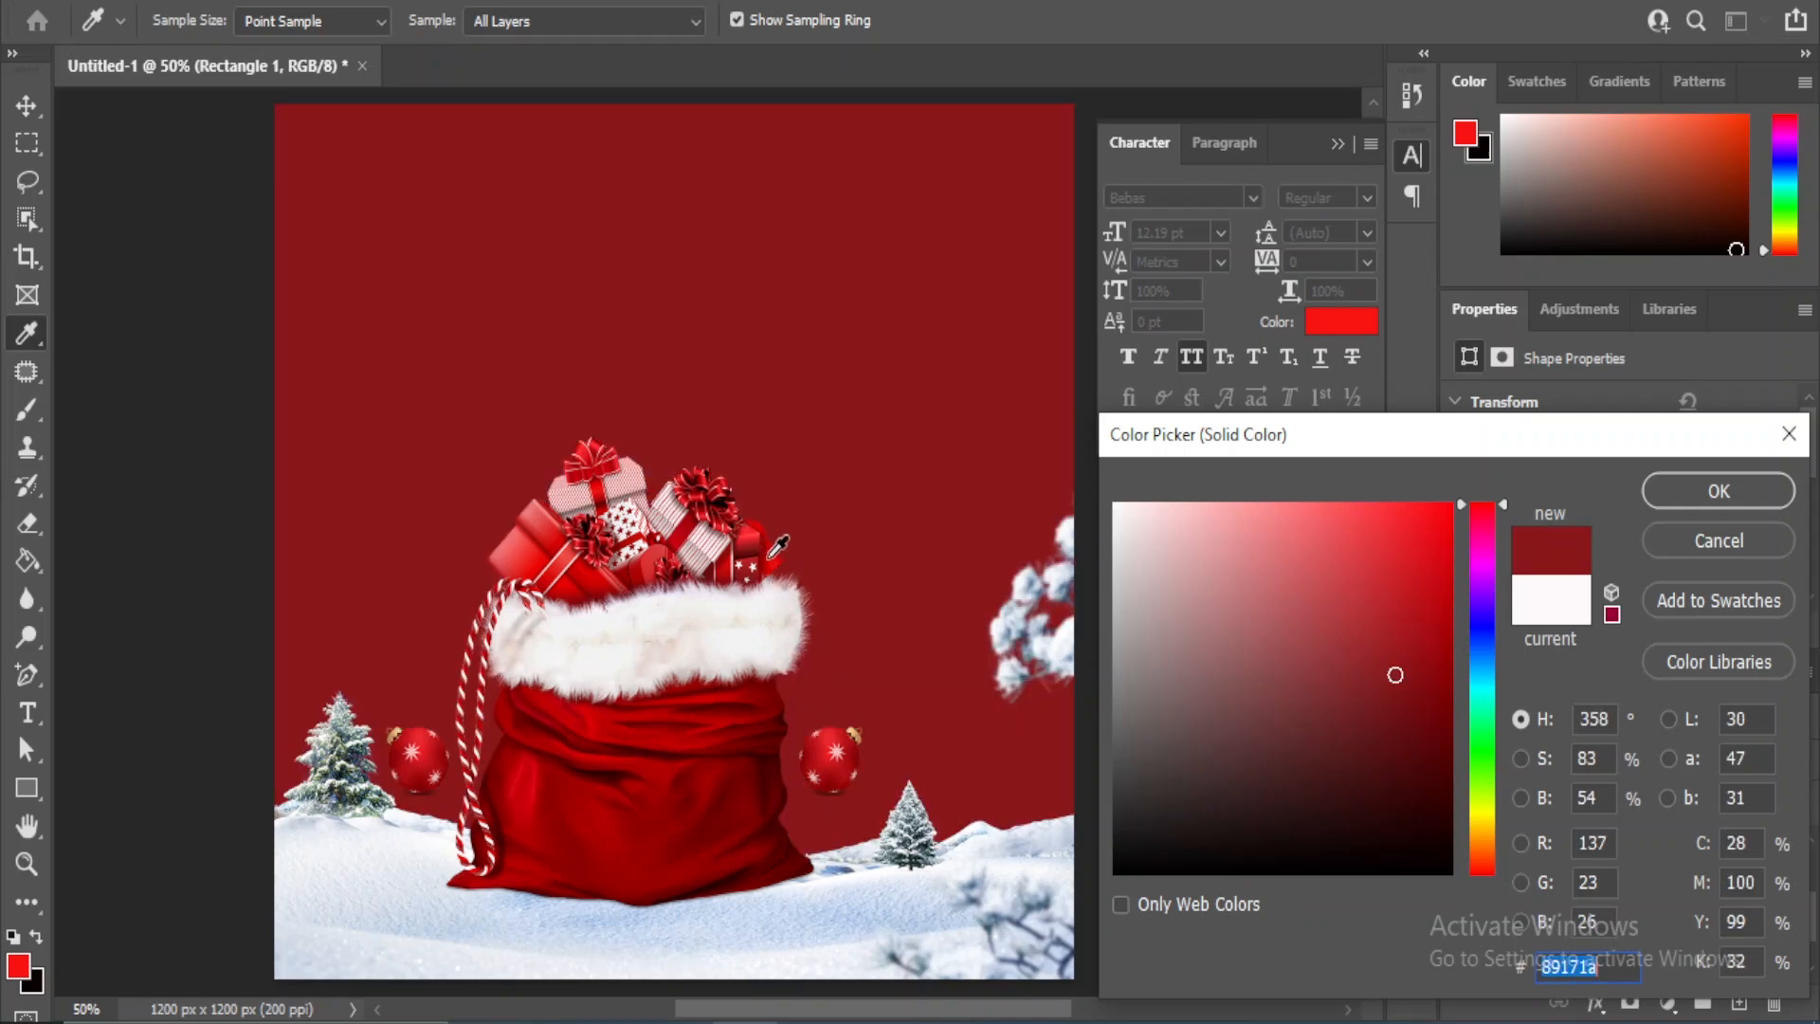
pyautogui.click(772, 554)
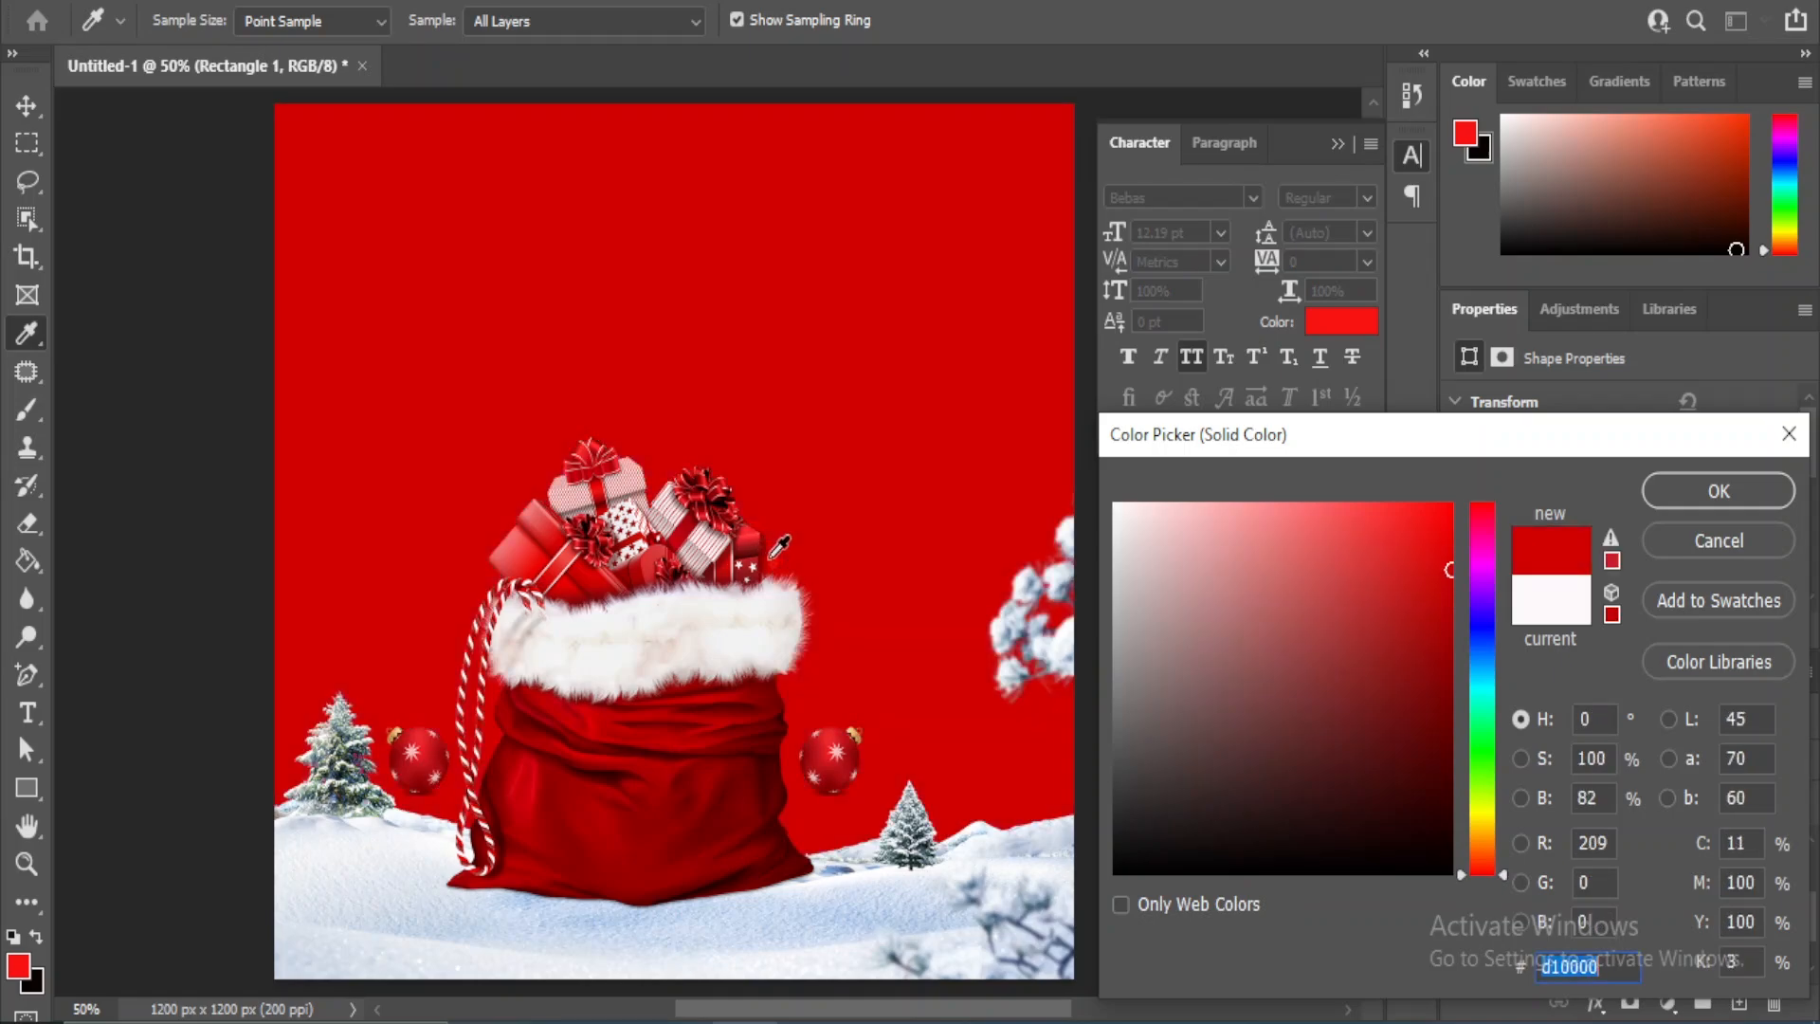
pyautogui.click(693, 522)
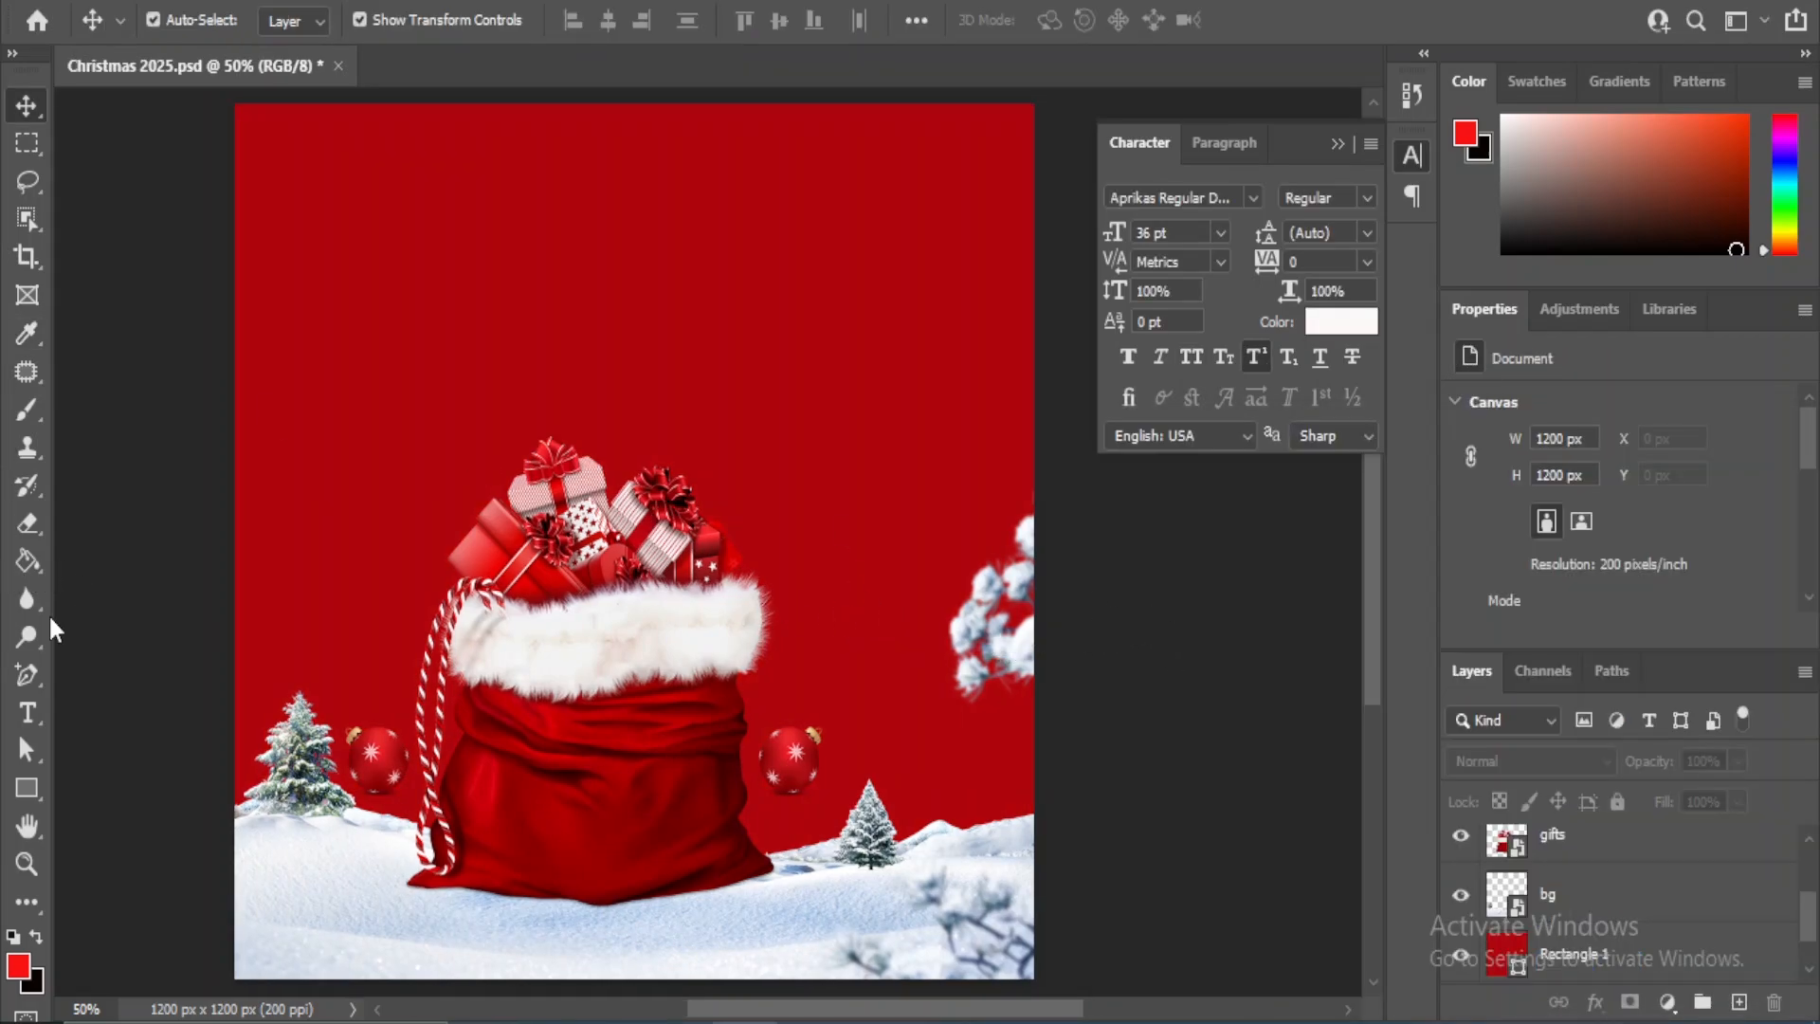
# - Add the text "Merry" in white 36 pt Aprikas Regular Demo and place it high on the canvas above the gift sack
pyautogui.rightClick(27, 711)
pyautogui.click(104, 709)
pyautogui.click(458, 341)
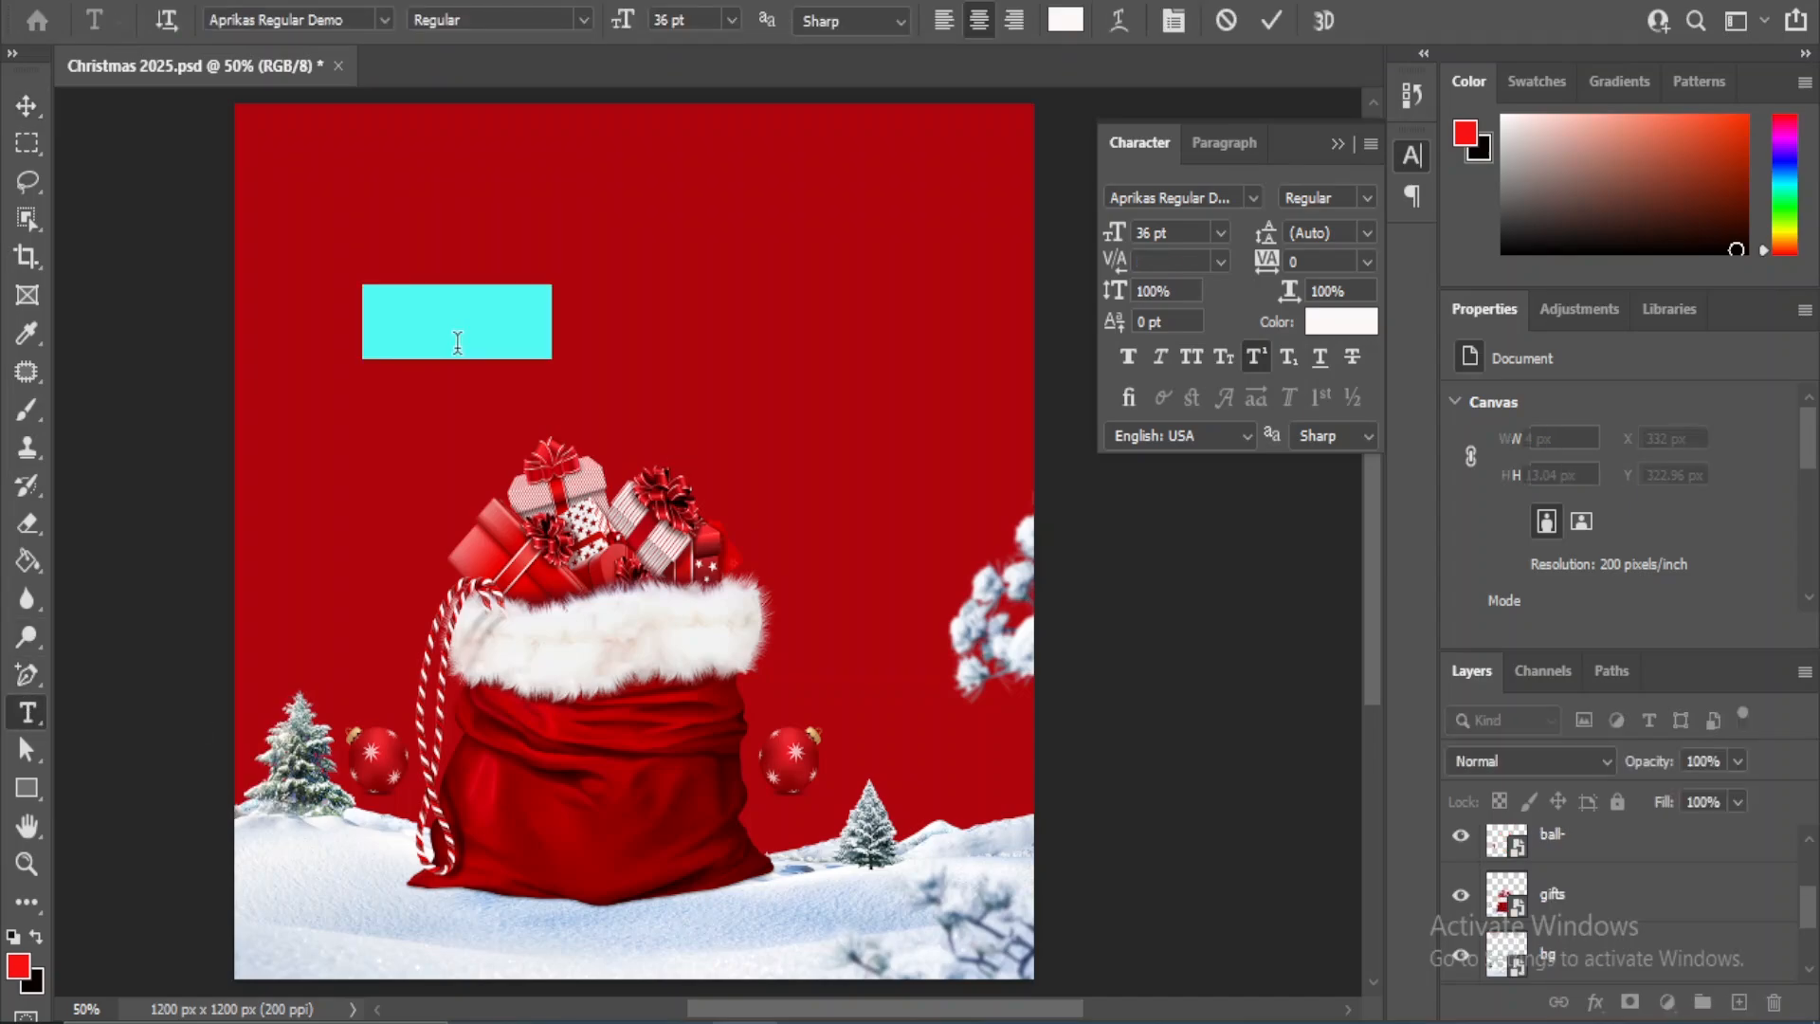
pyautogui.write('Me')
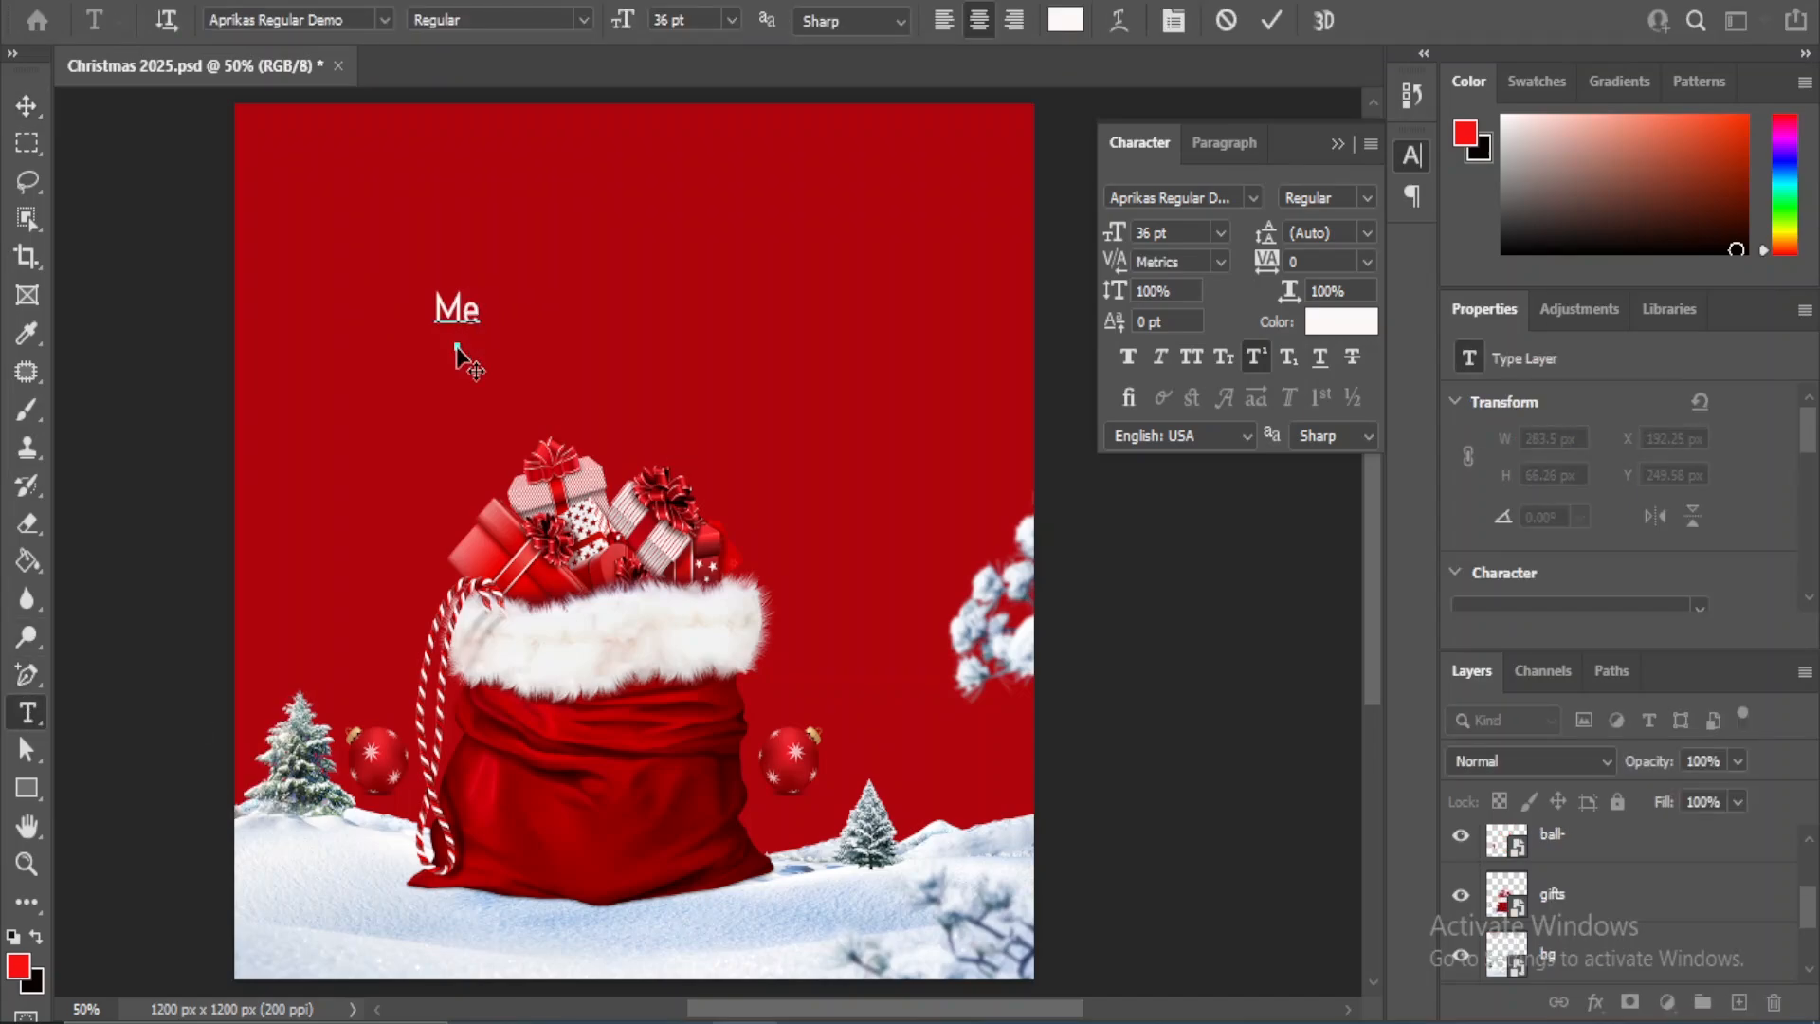
pyautogui.write('rry')
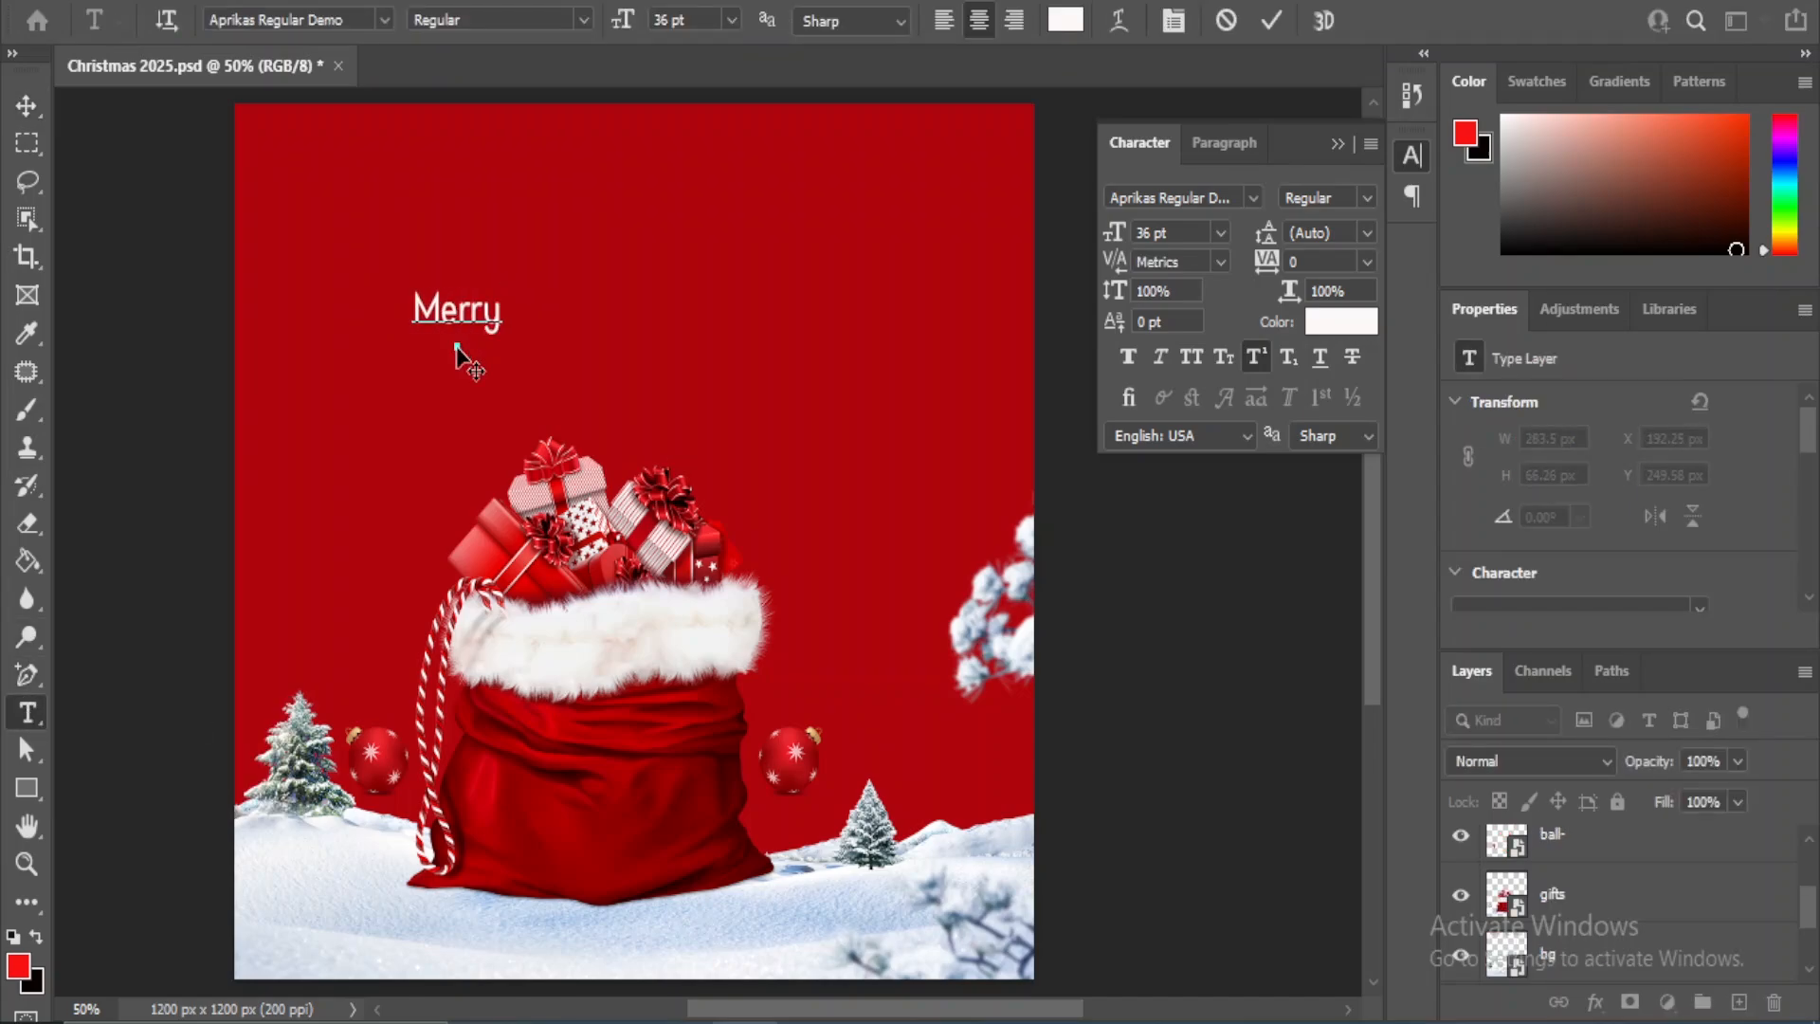
pyautogui.click(23, 105)
pyautogui.click(1170, 621)
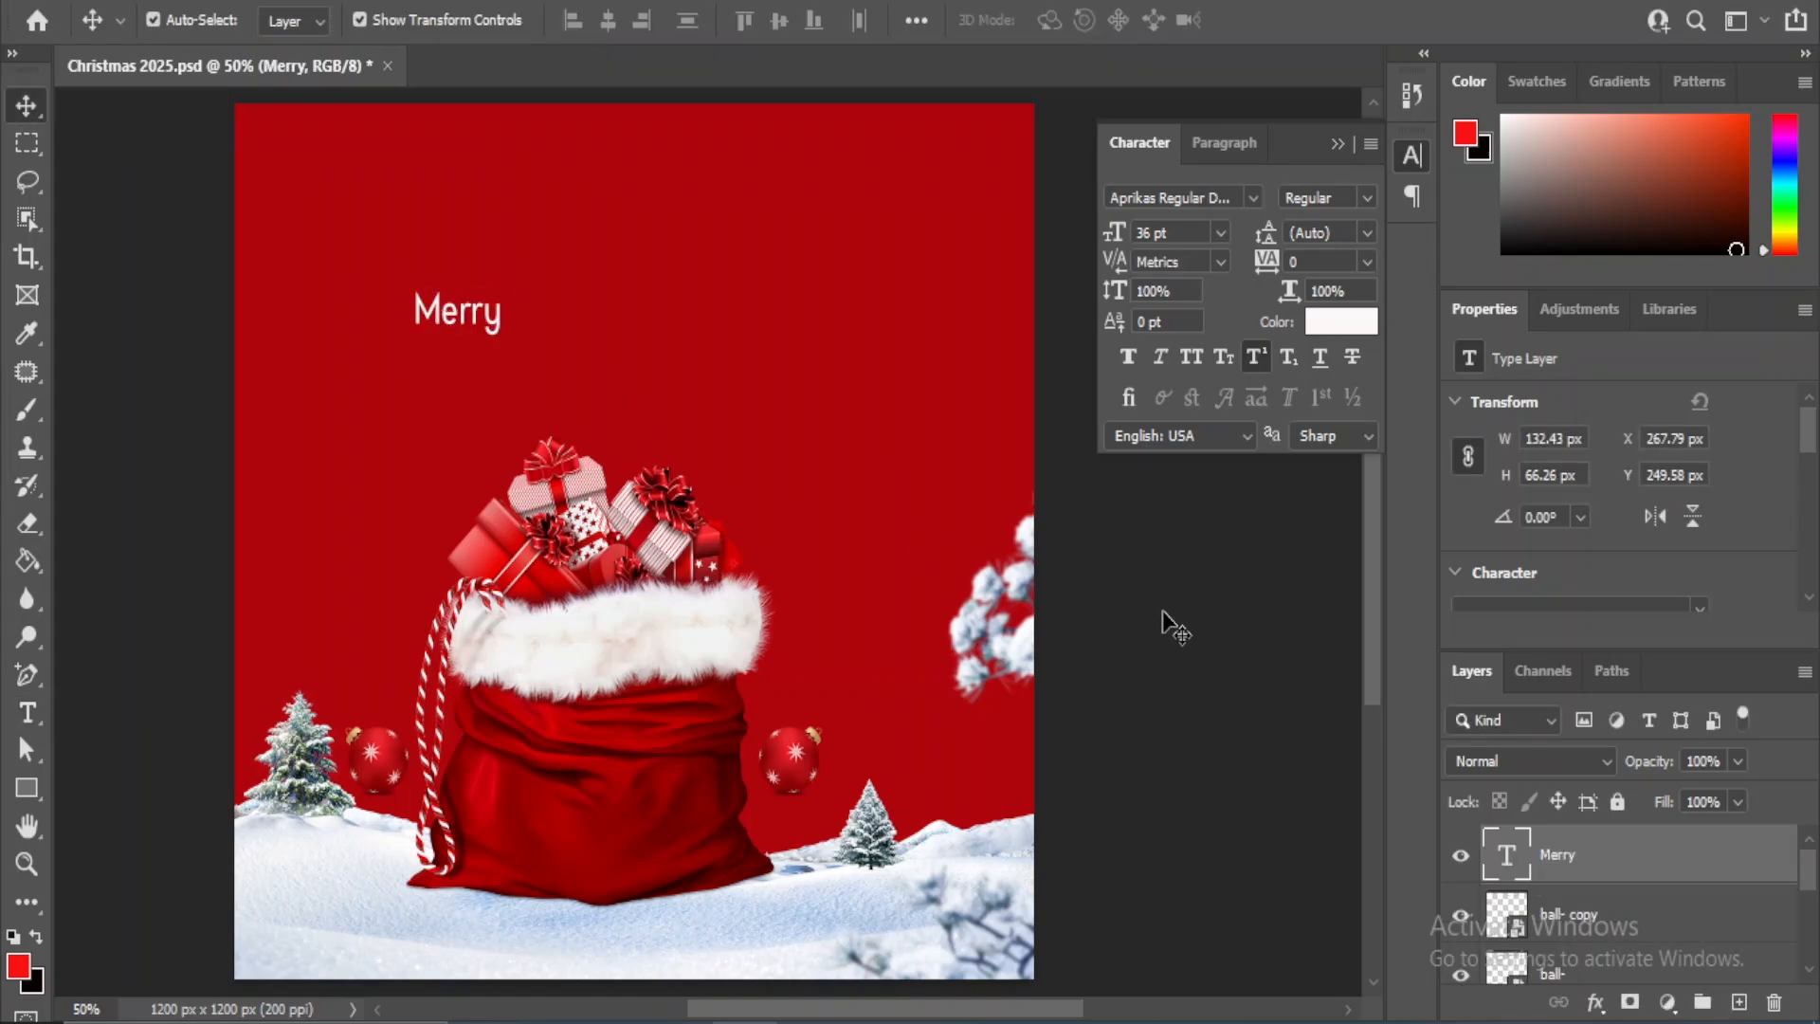
pyautogui.moveTo(441, 311); pyautogui.dragTo(587, 217)
pyautogui.click(1150, 652)
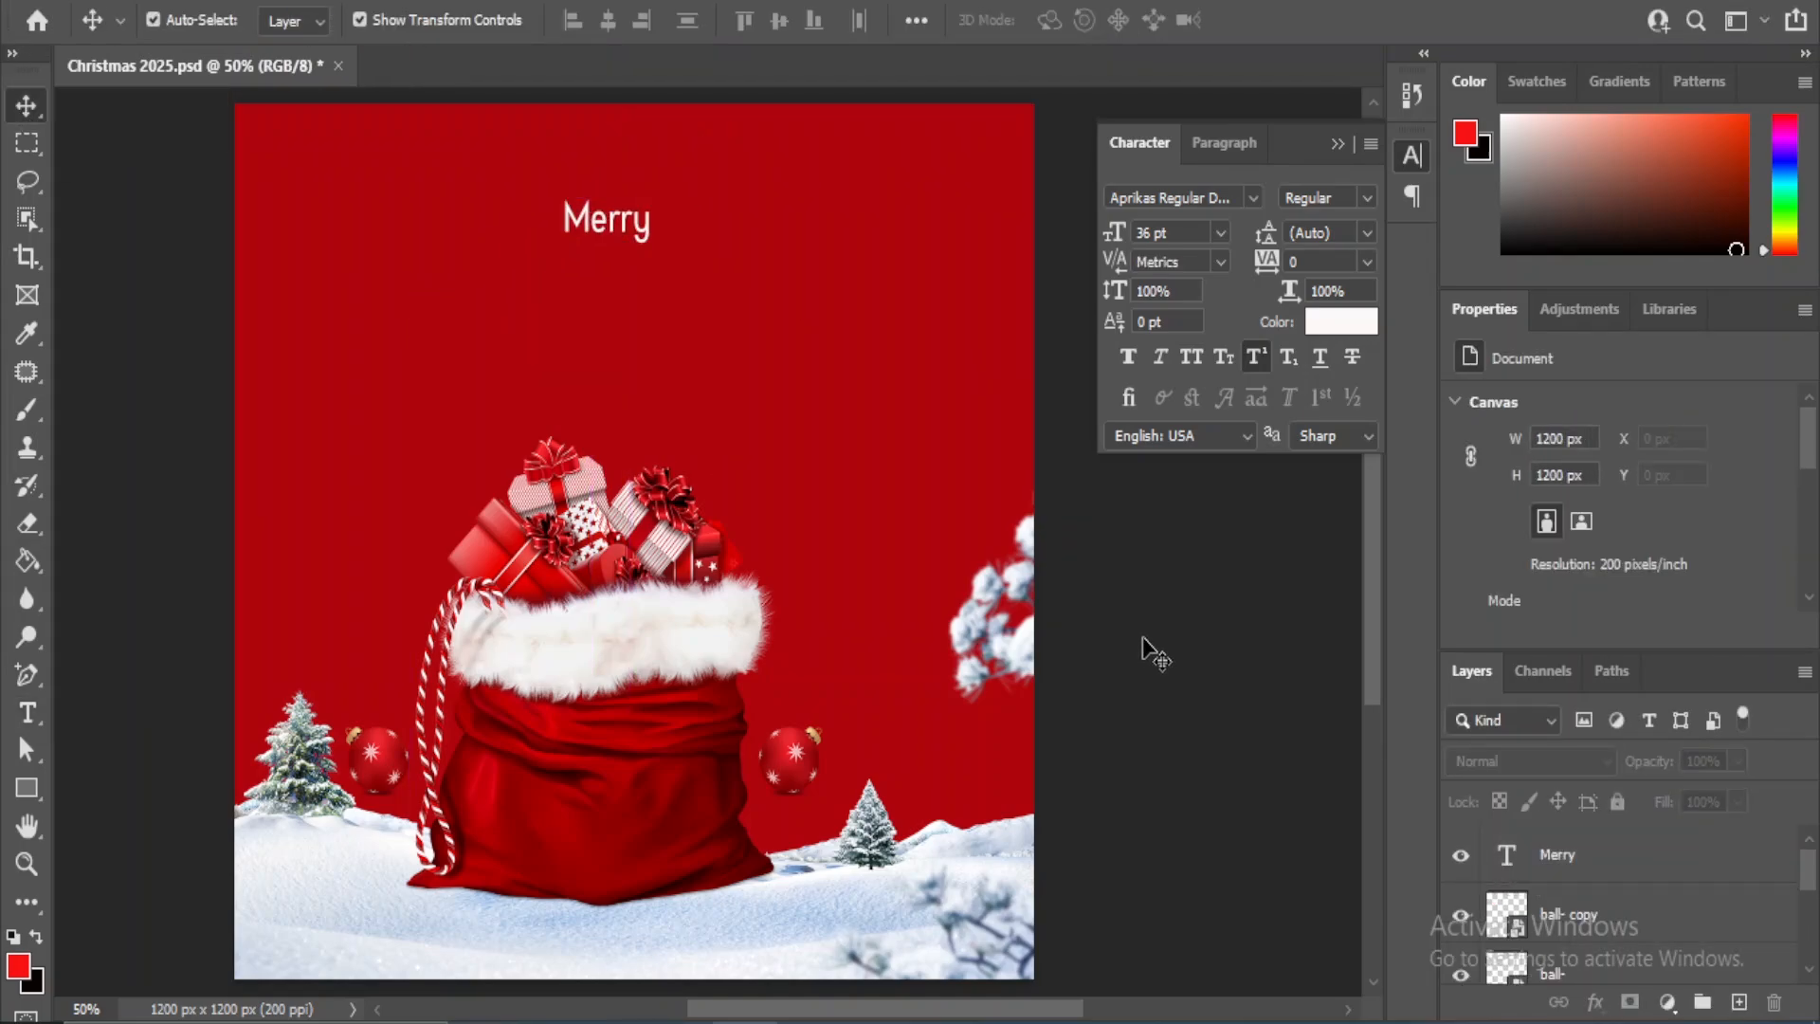
# - Add a separate text layer reading "Christmas" and position it directly beneath "Merry"
pyautogui.moveTo(26, 712); pyautogui.dragTo(105, 709)
pyautogui.click(463, 417)
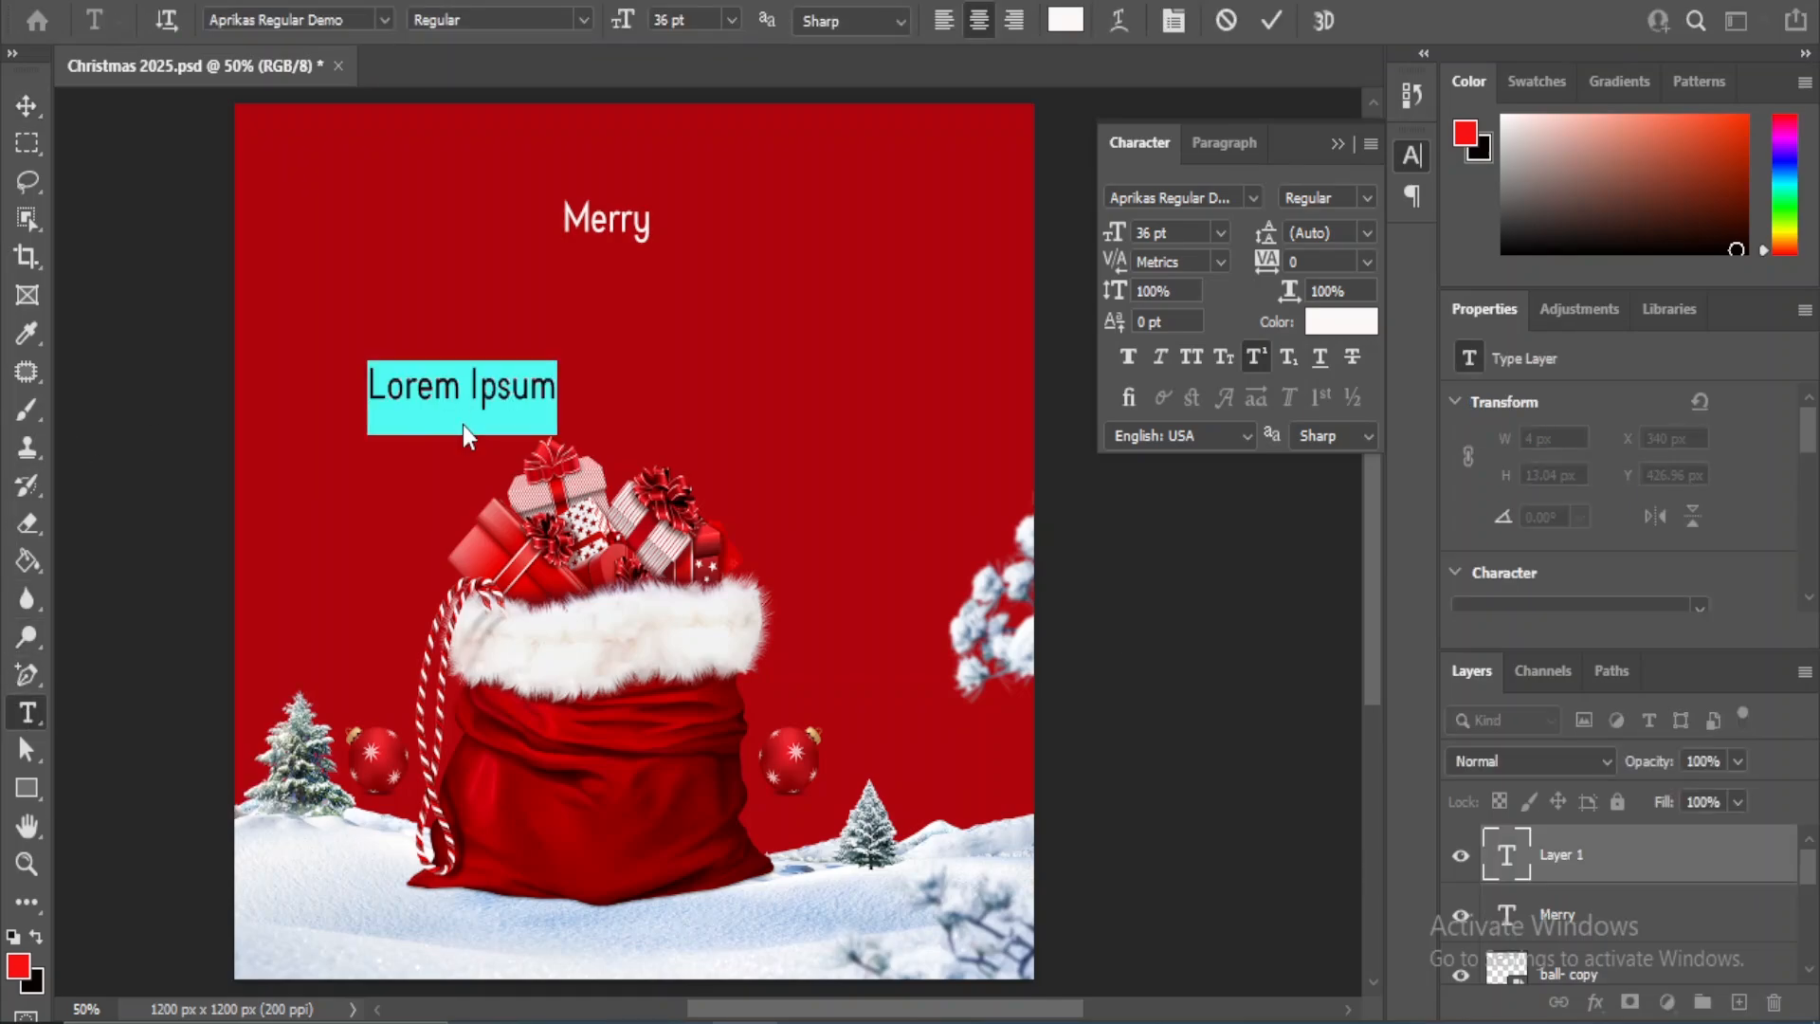
pyautogui.write('Ch')
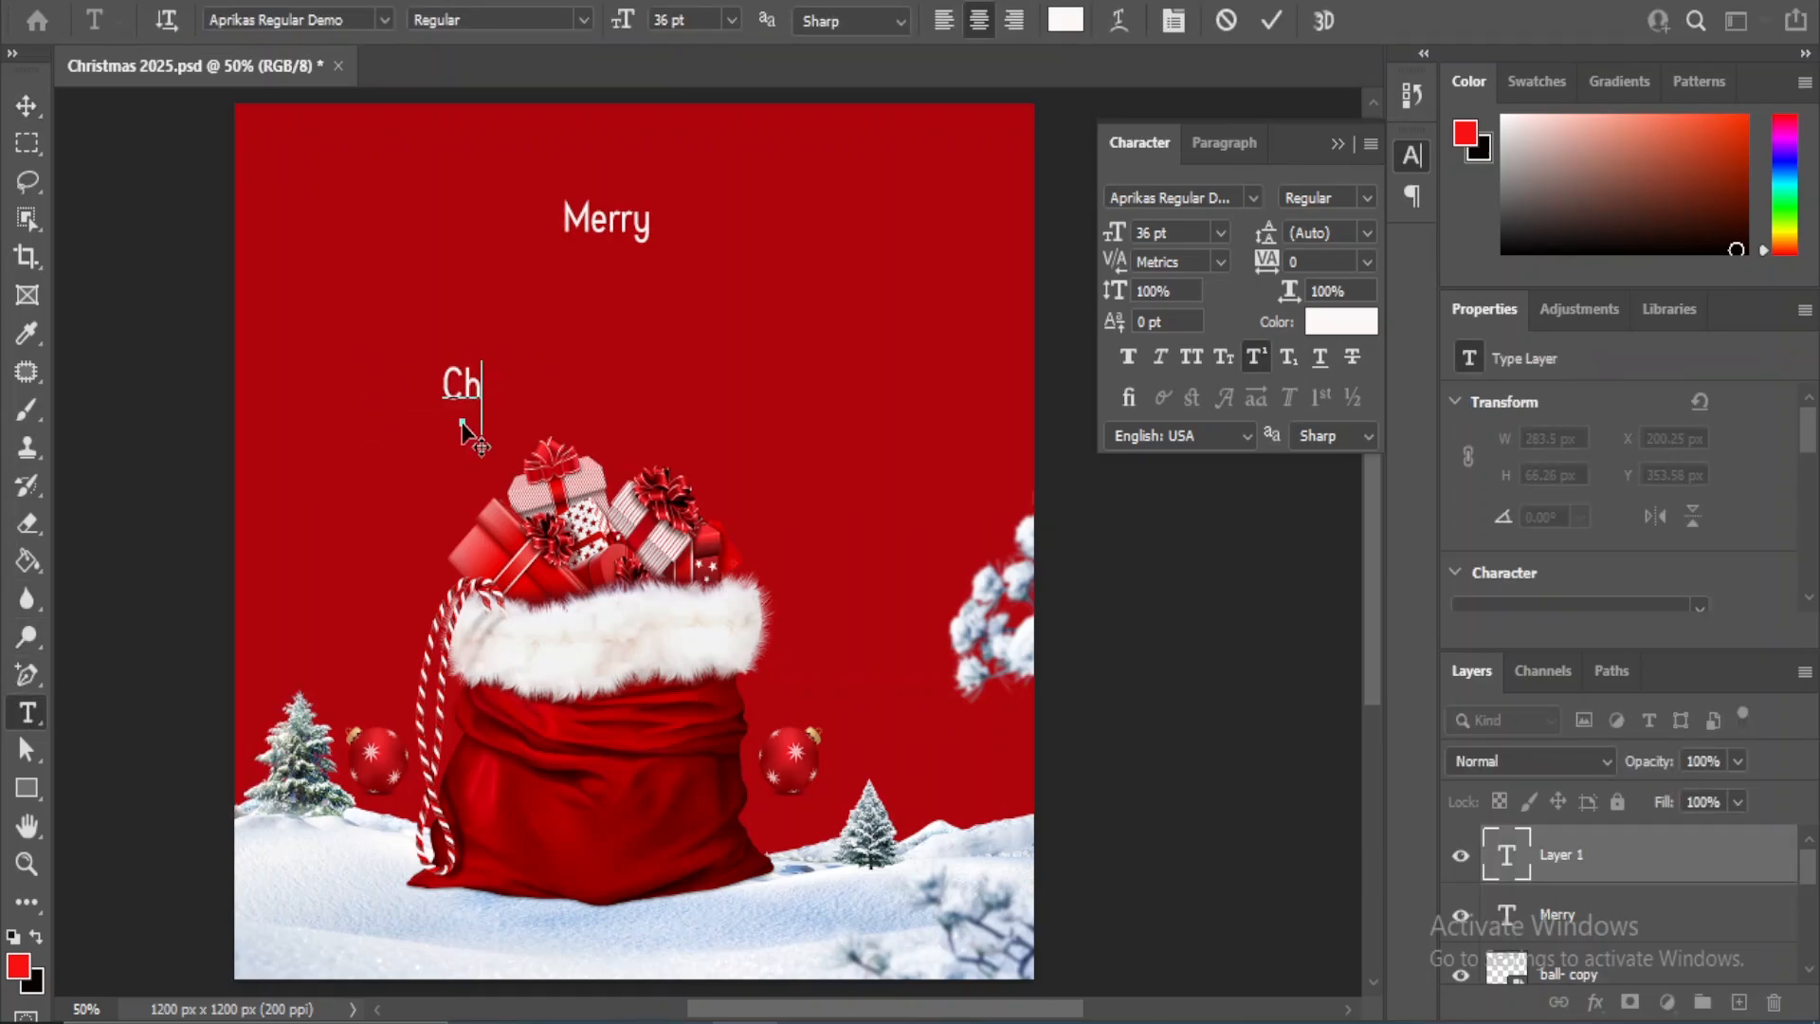
pyautogui.write('rist')
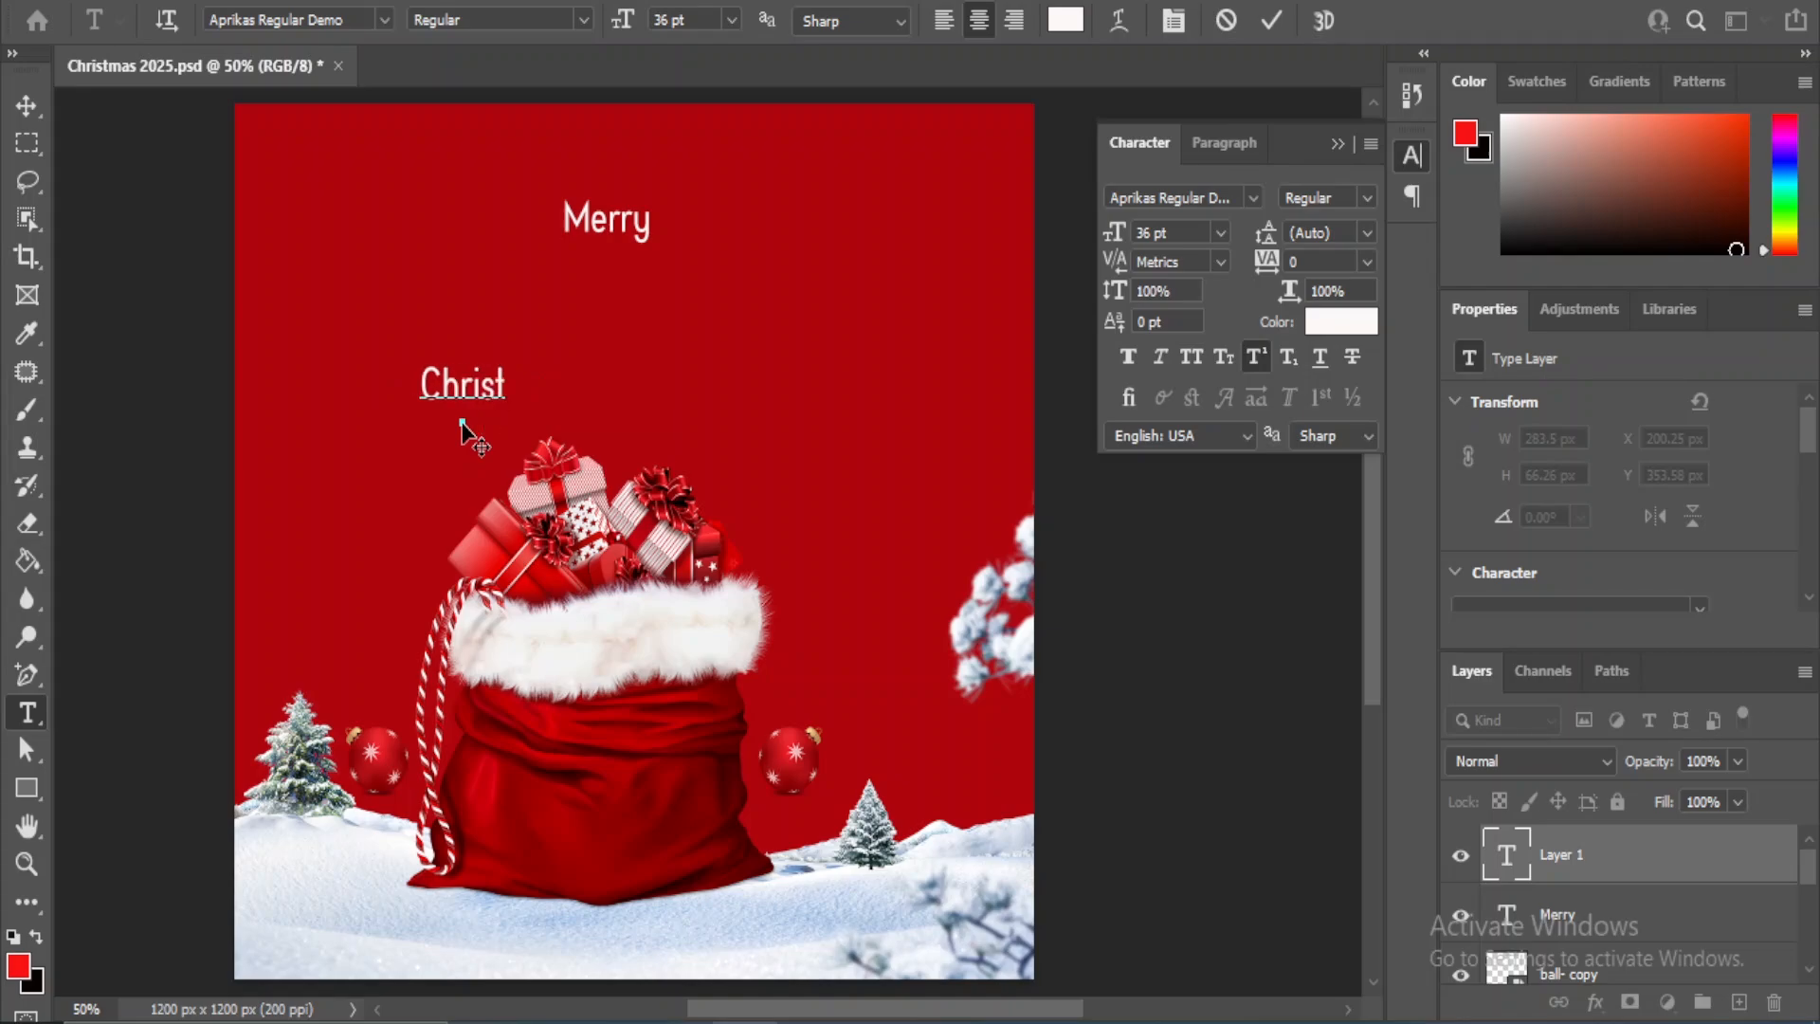
pyautogui.write('mas')
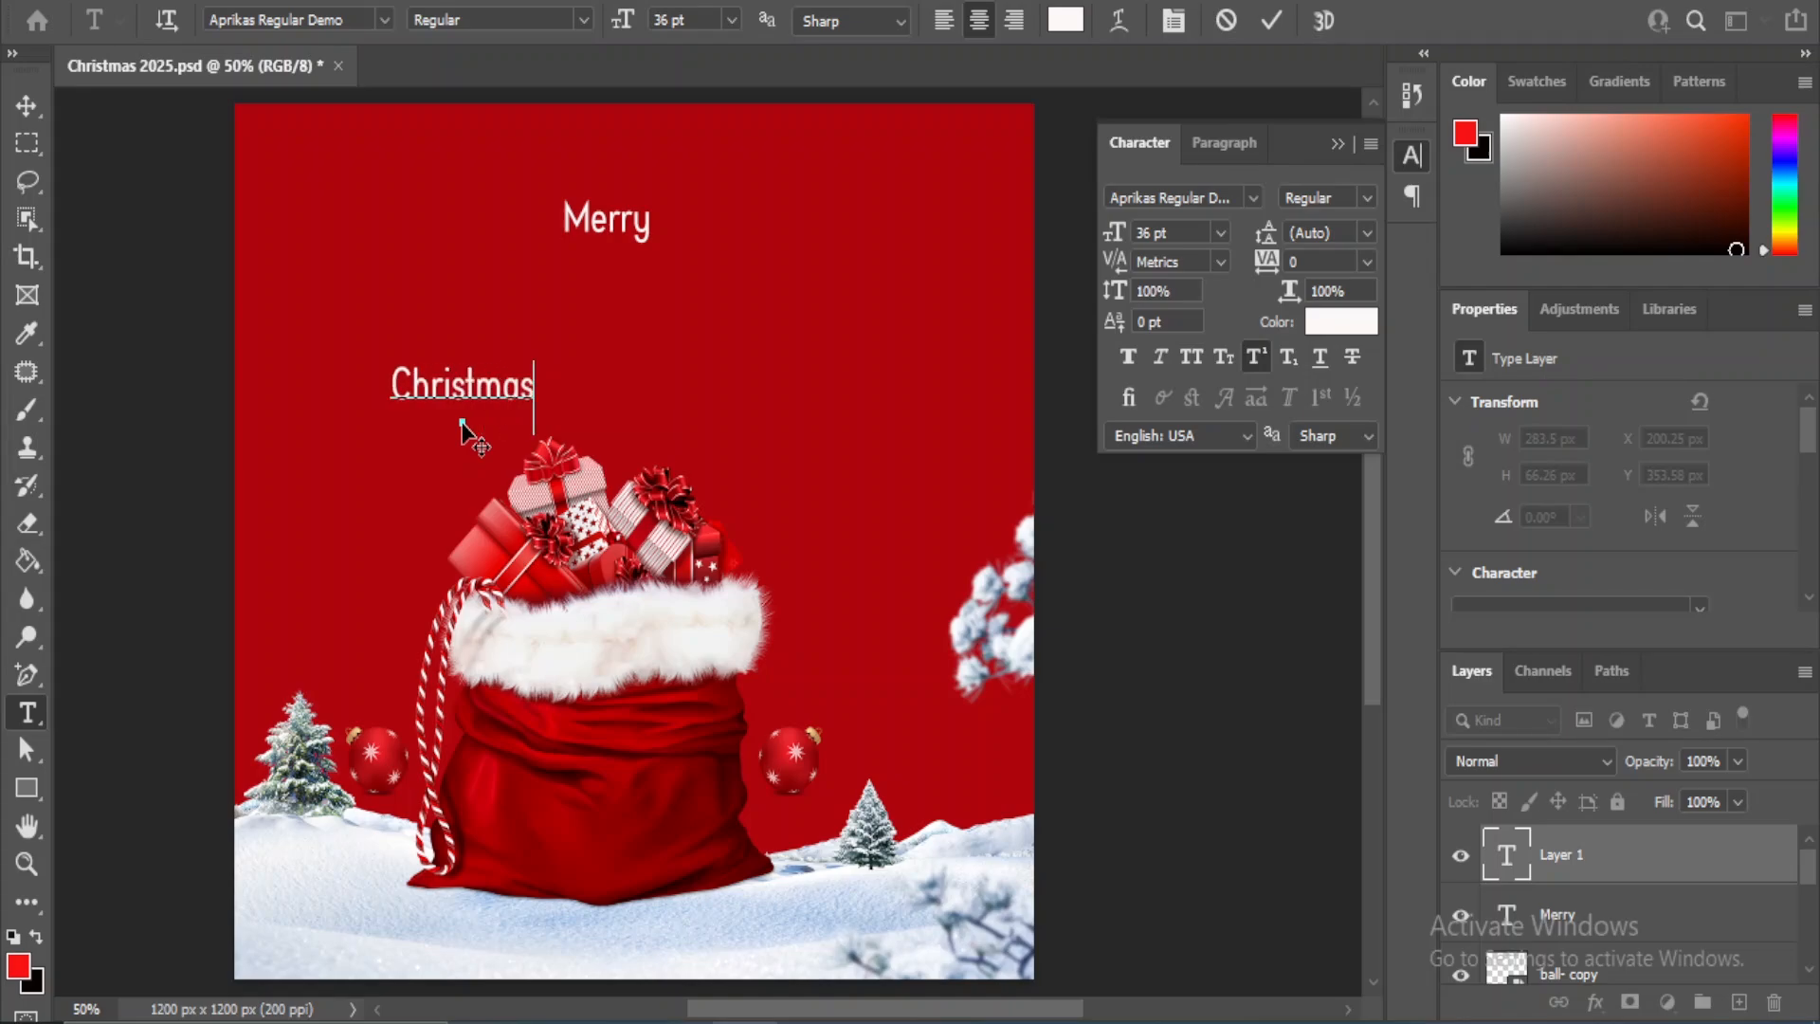
pyautogui.click(28, 112)
pyautogui.click(1077, 630)
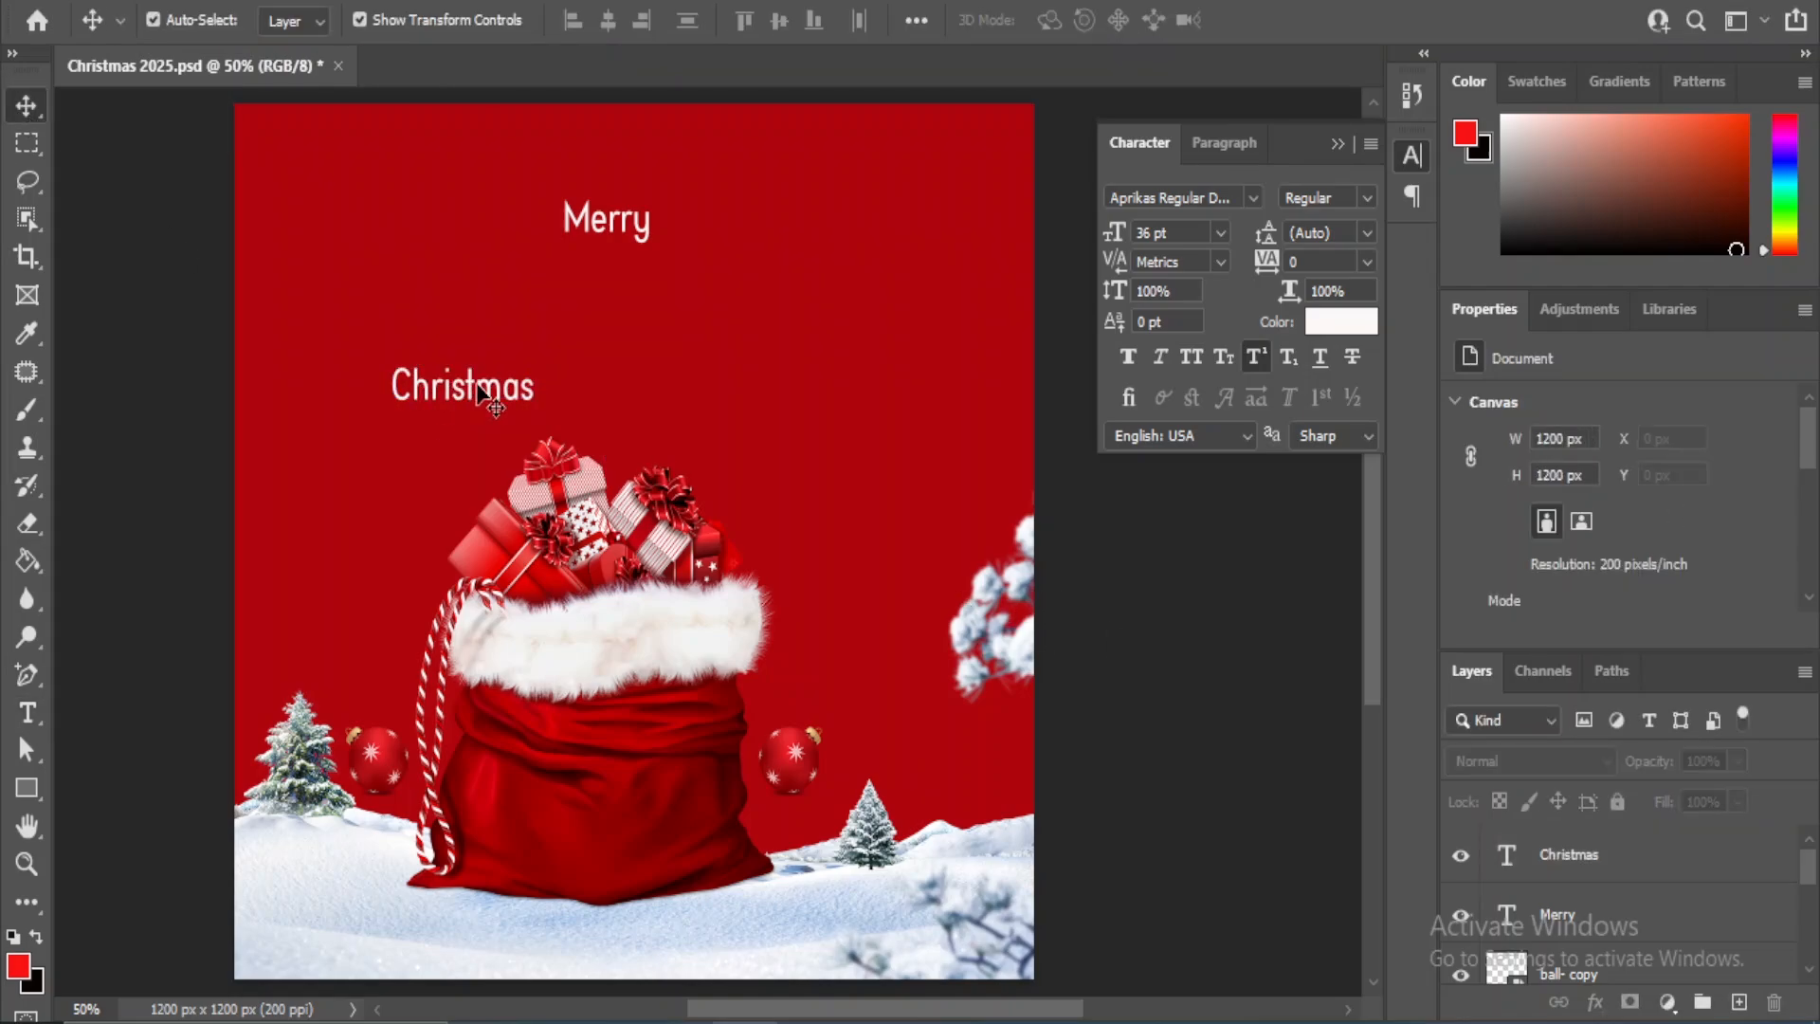
pyautogui.moveTo(471, 391); pyautogui.dragTo(621, 289)
# - Set the "Christmas" text to the aaAaleyah_PersonalUseOnly font at 60 pt
pyautogui.click(1220, 233)
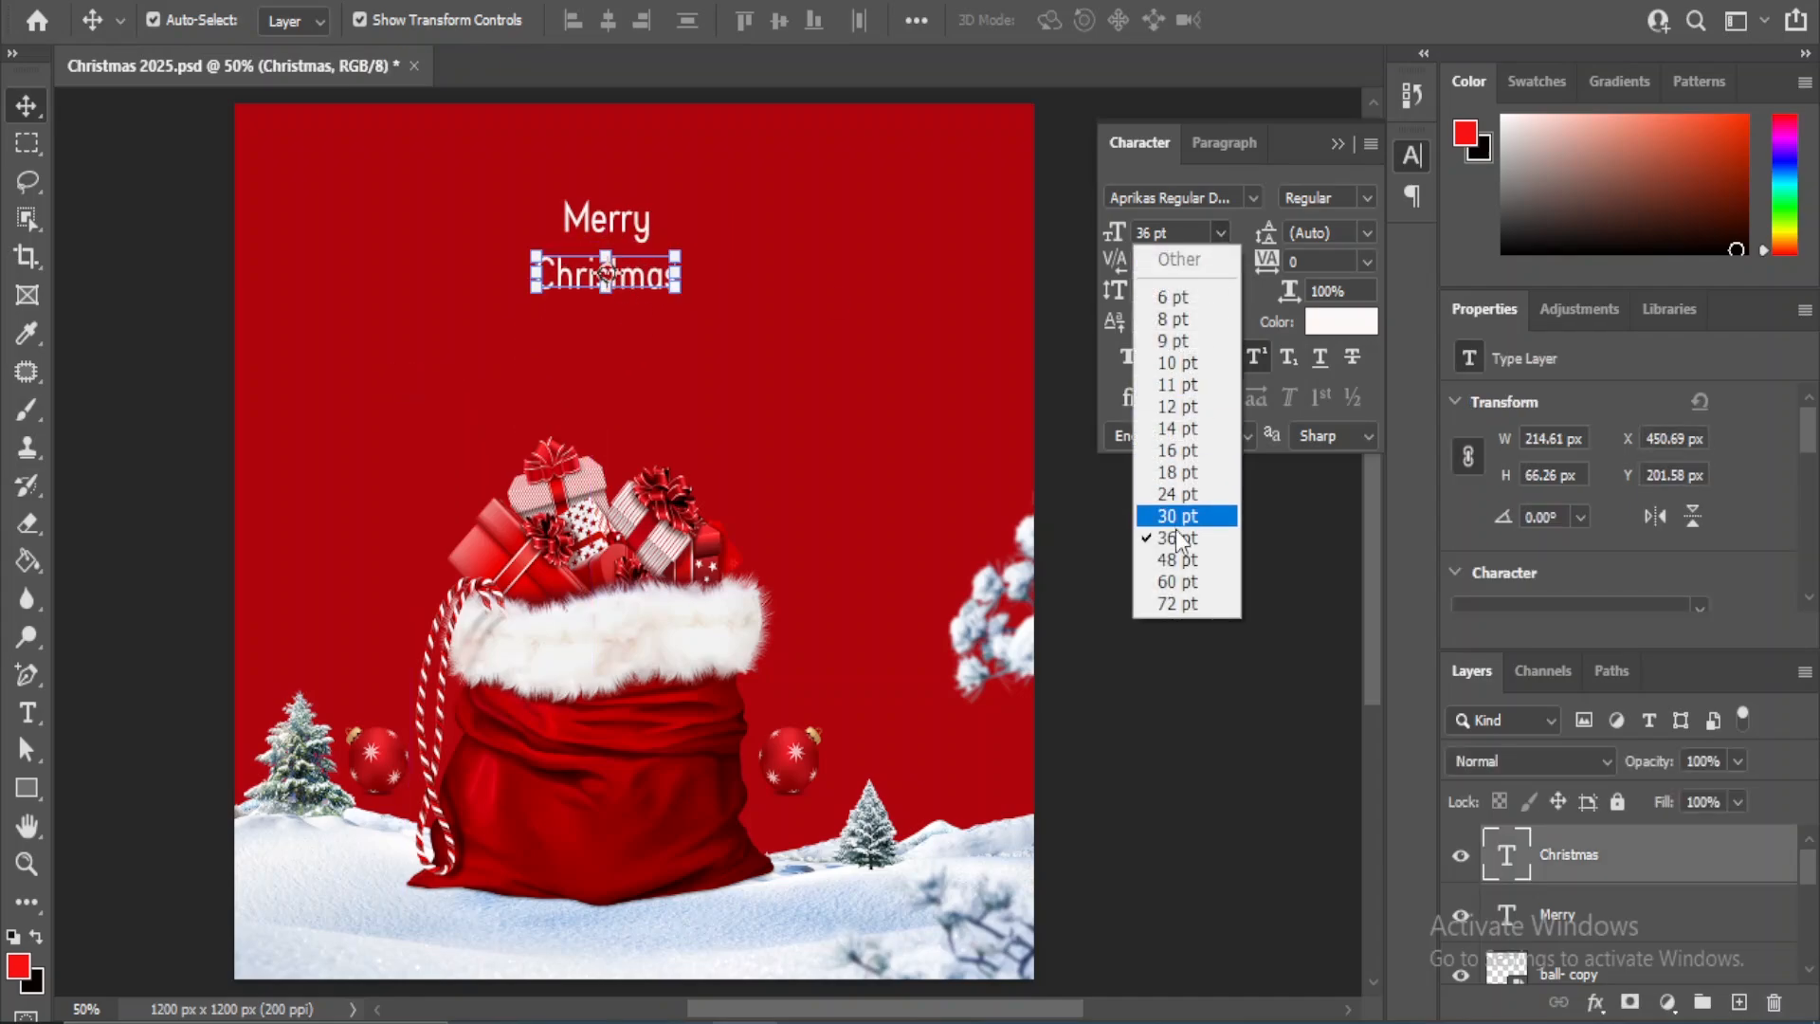
pyautogui.click(1172, 560)
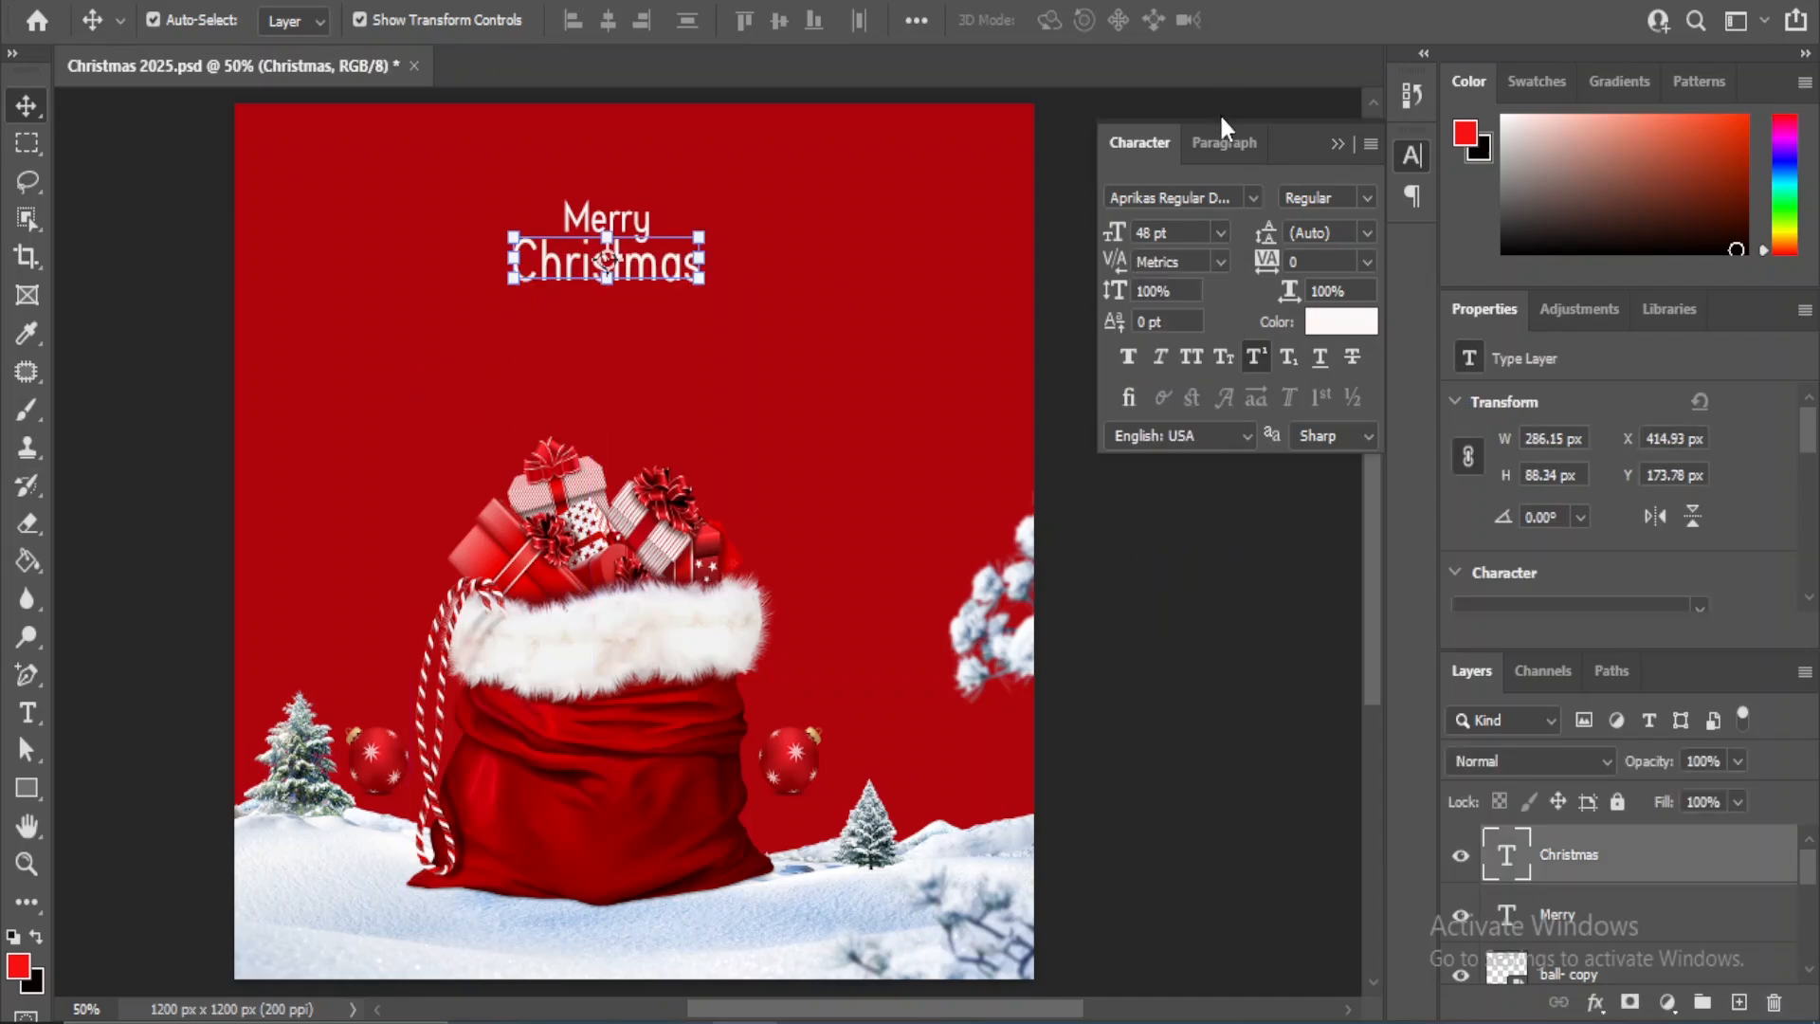
pyautogui.click(1252, 195)
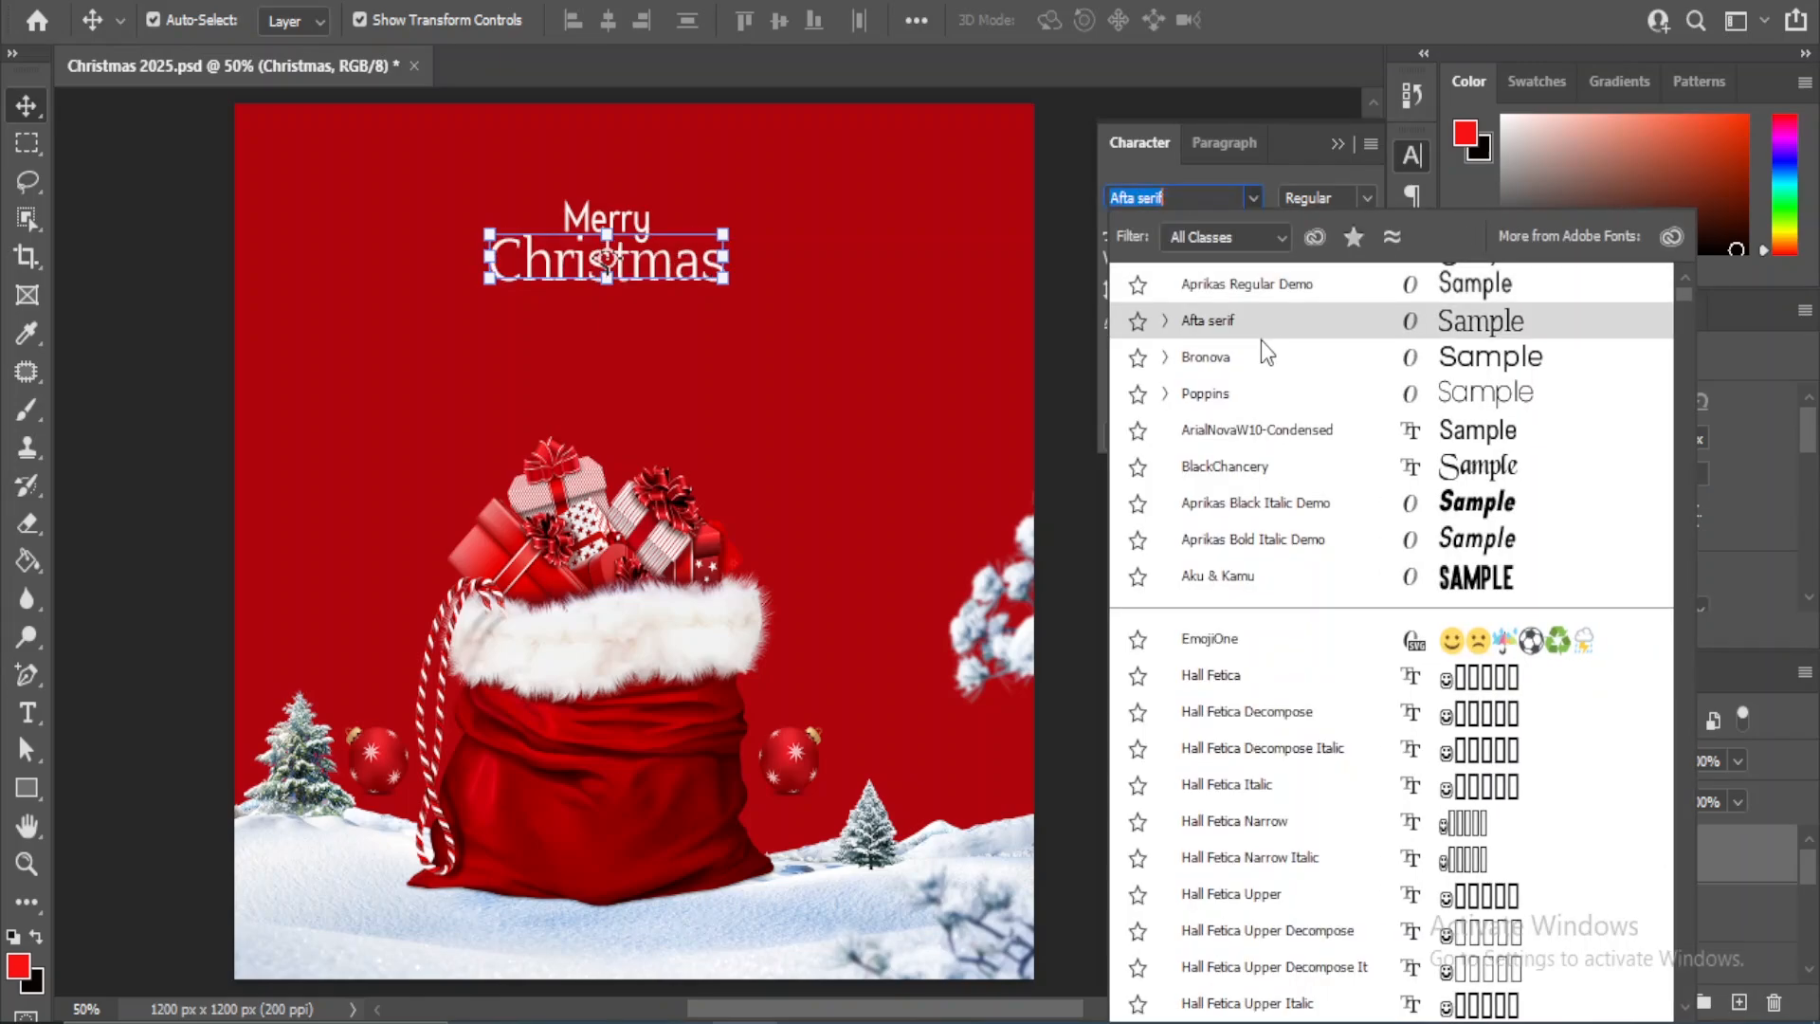
pyautogui.scroll(-6, 1259, 526)
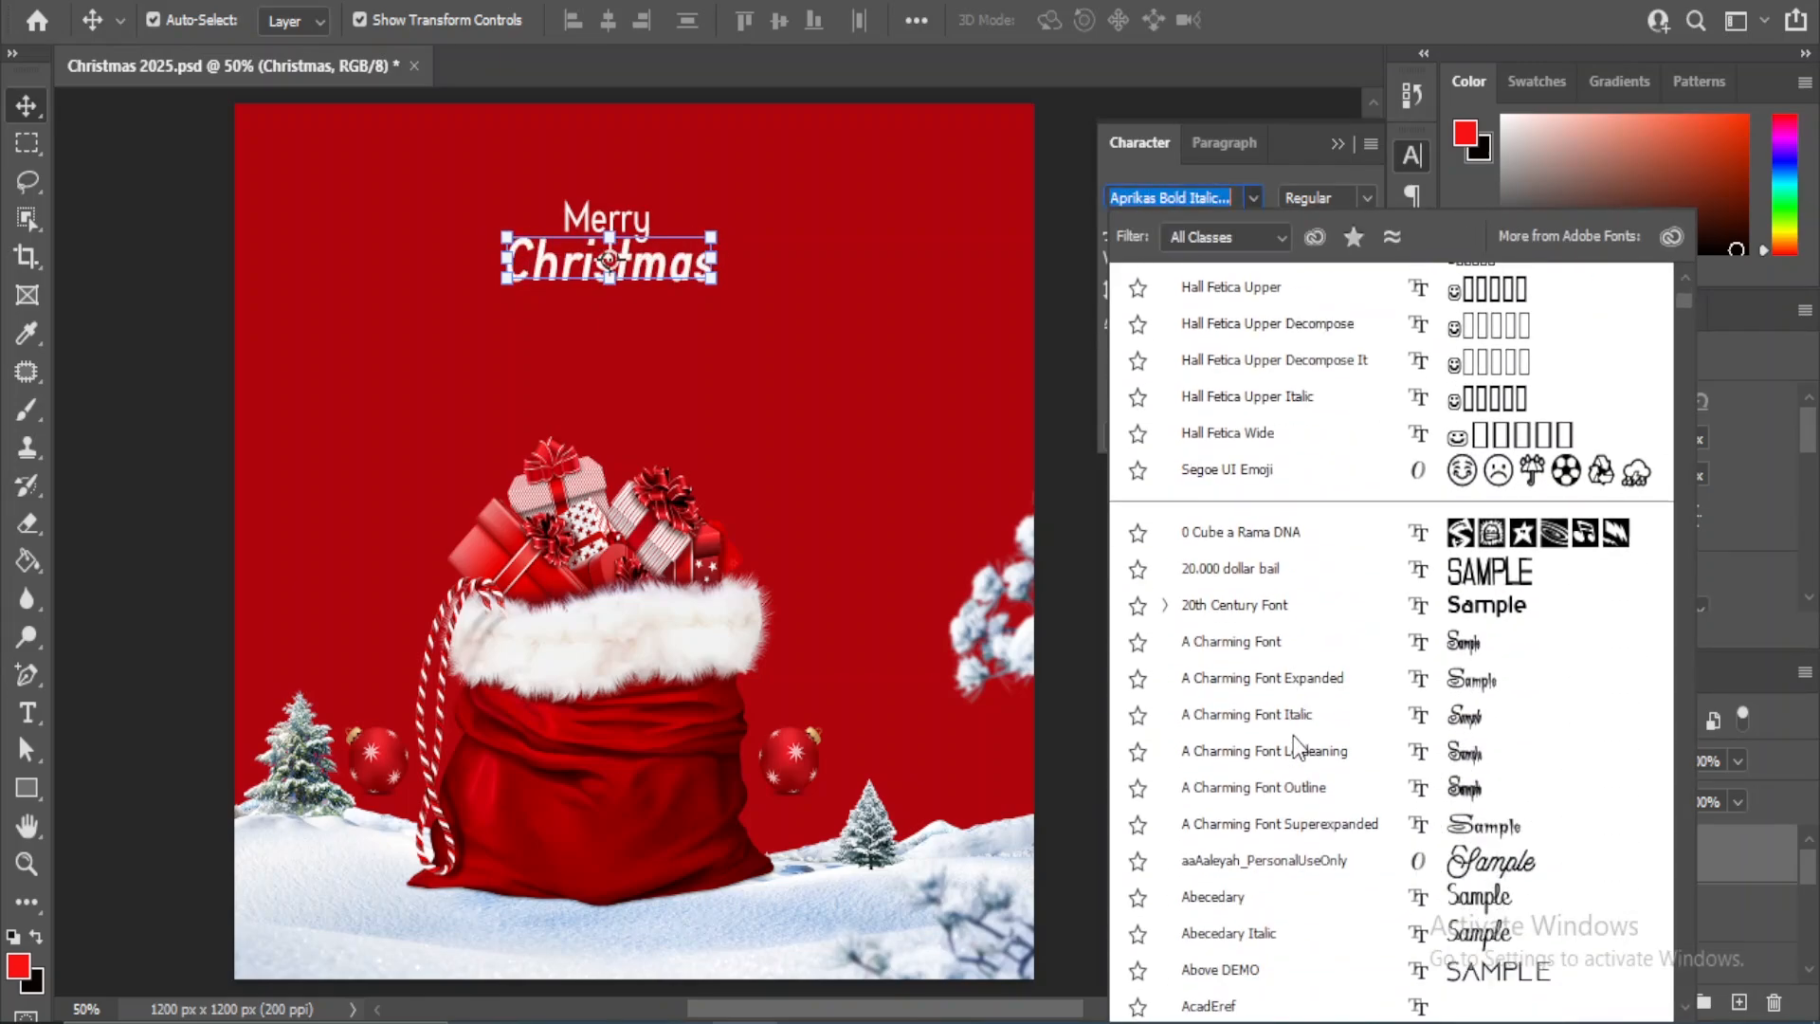
pyautogui.click(1475, 870)
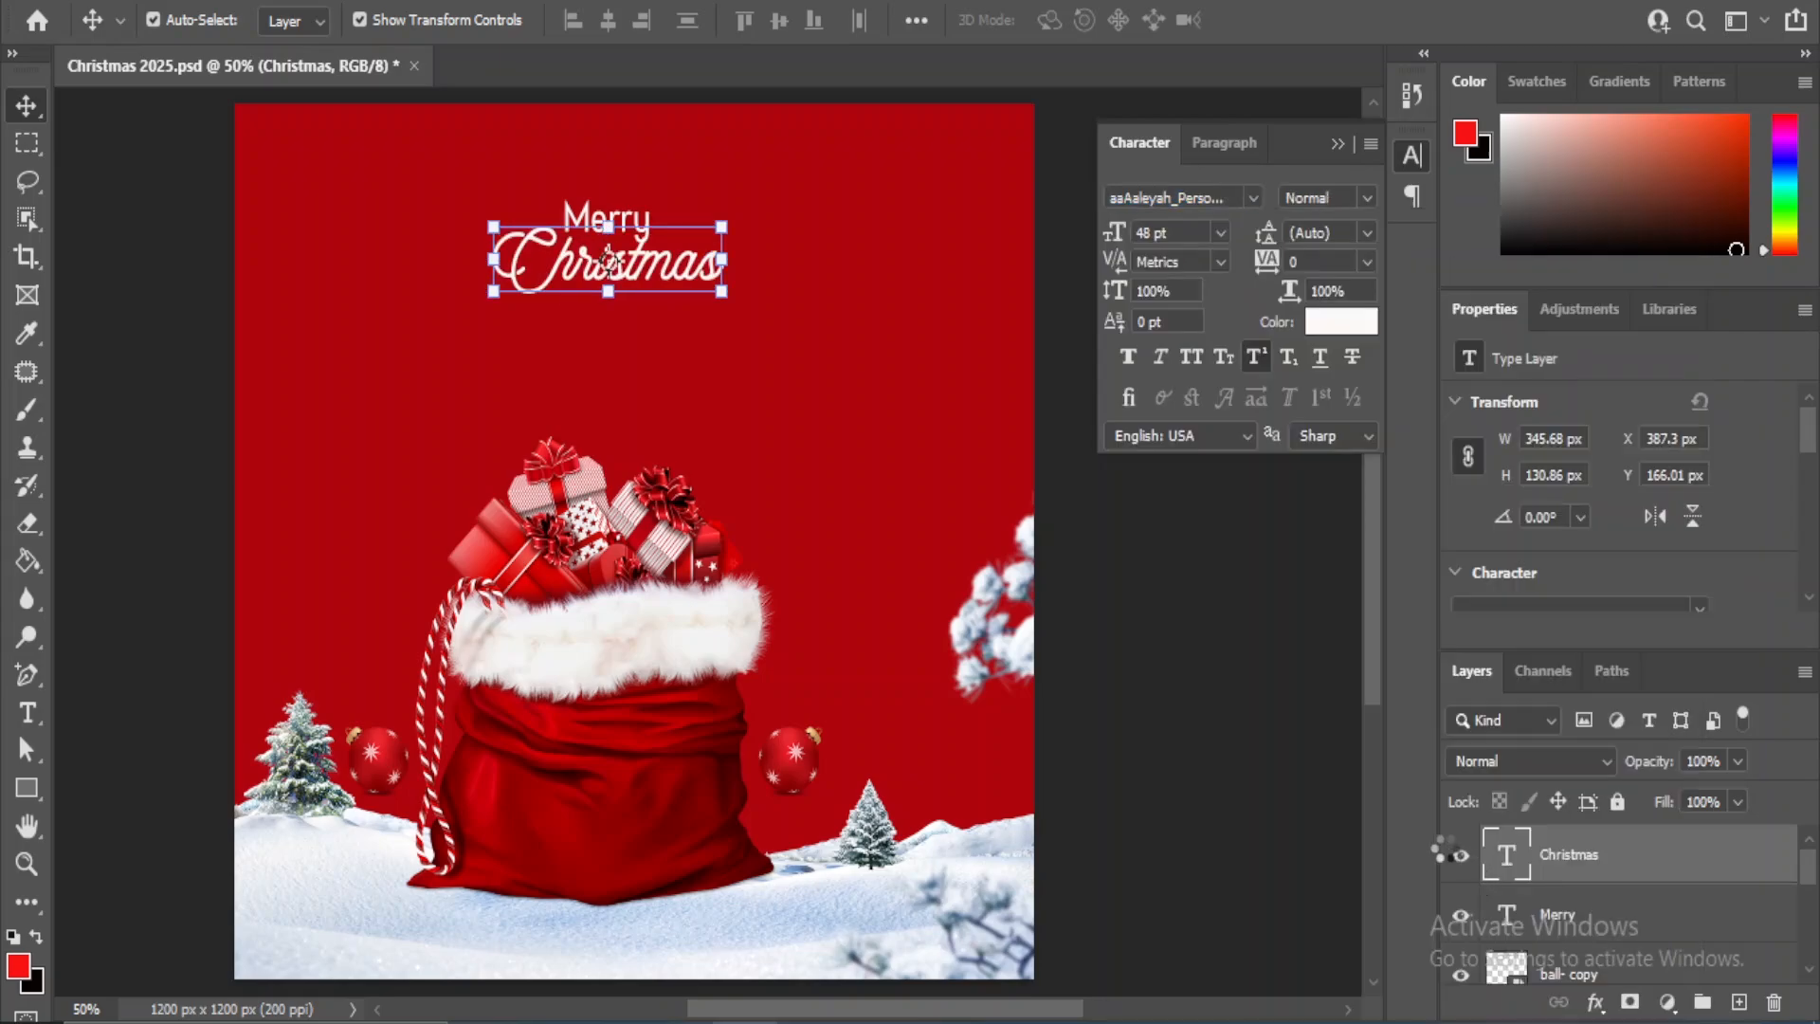
pyautogui.click(1221, 234)
pyautogui.click(1180, 582)
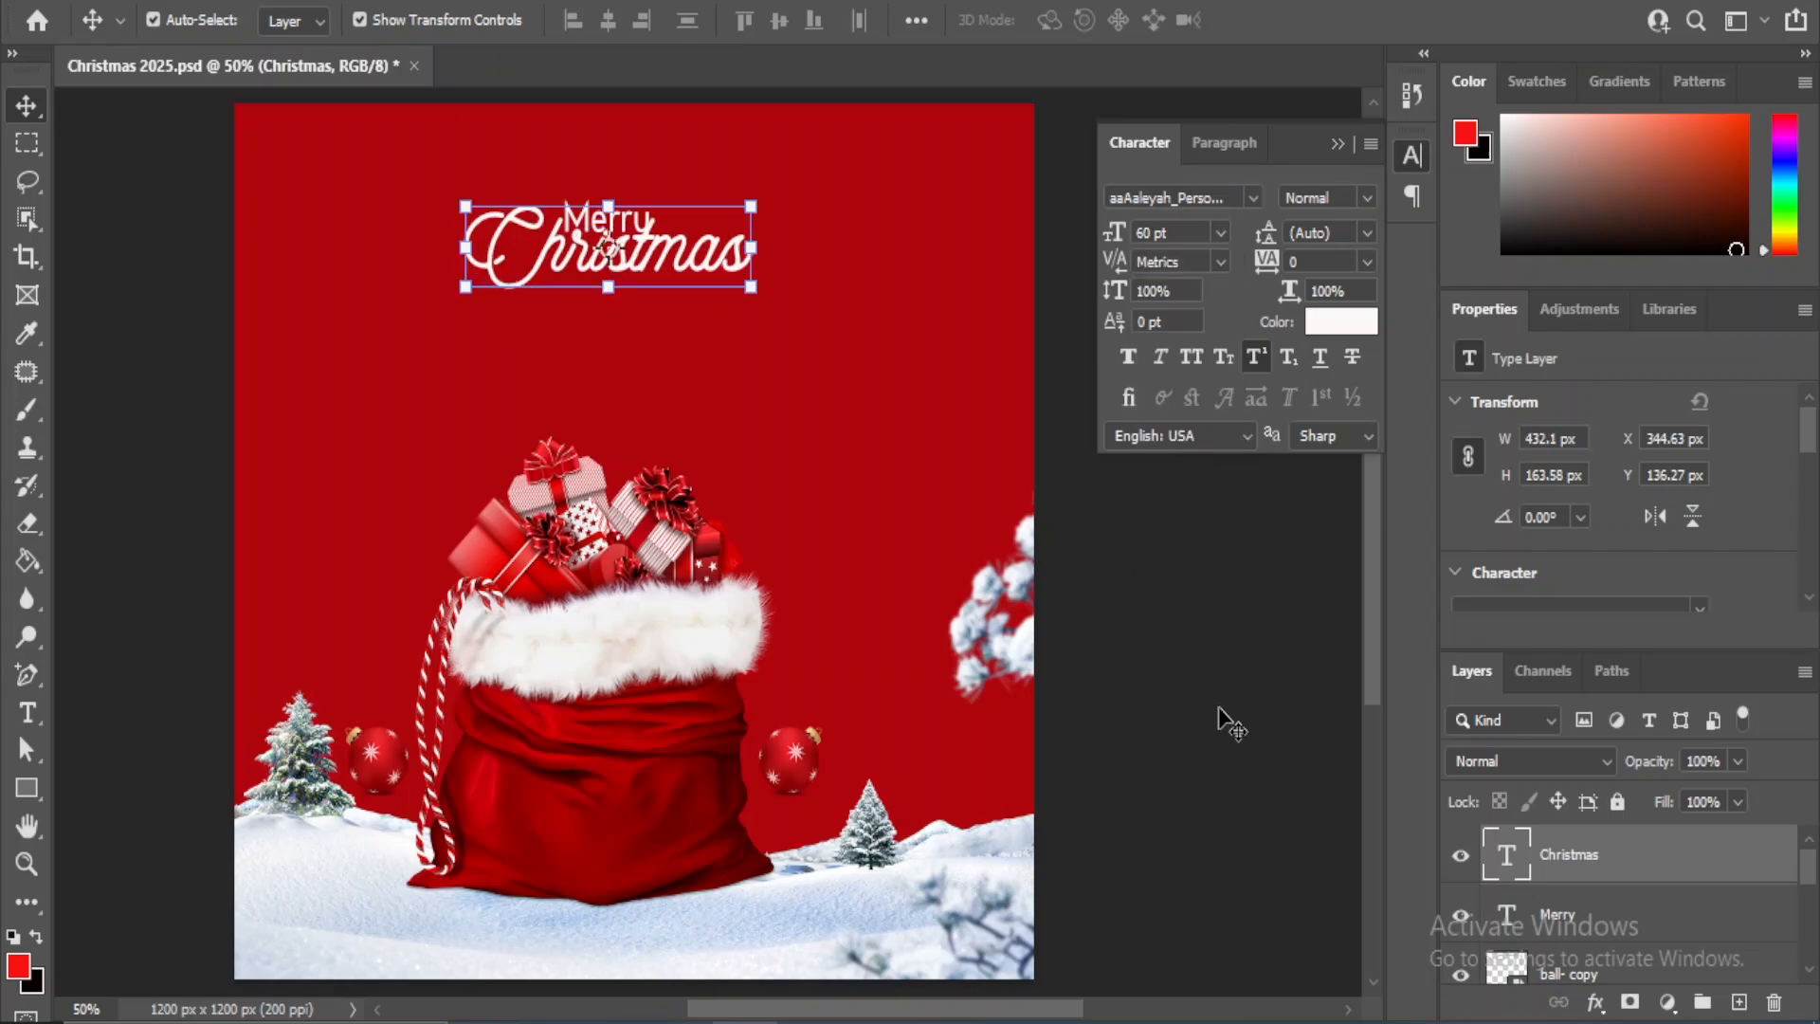
# - Lower "Christmas" to a Y position of about 176 px and align its horizontal centre with "Merry"
pyautogui.hotkey('shift', 'Down')
pyautogui.hotkey('shift', 'Down')
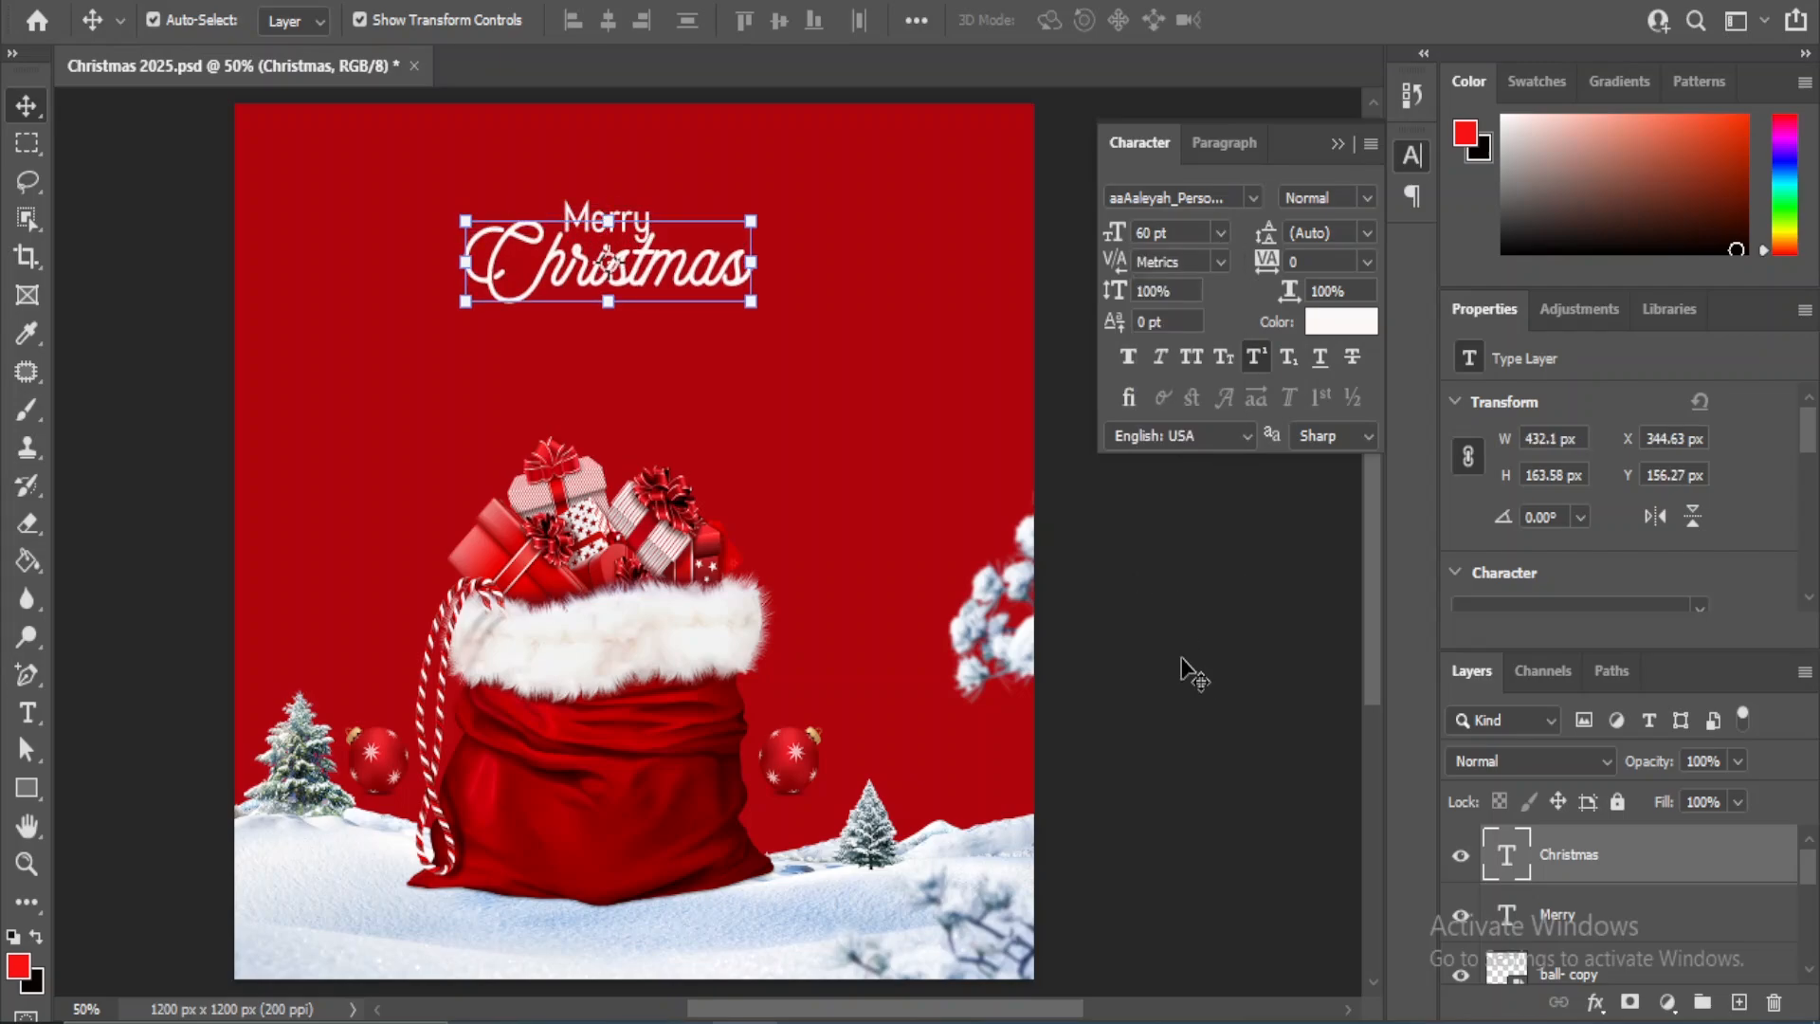
pyautogui.hotkey('shift', 'Down')
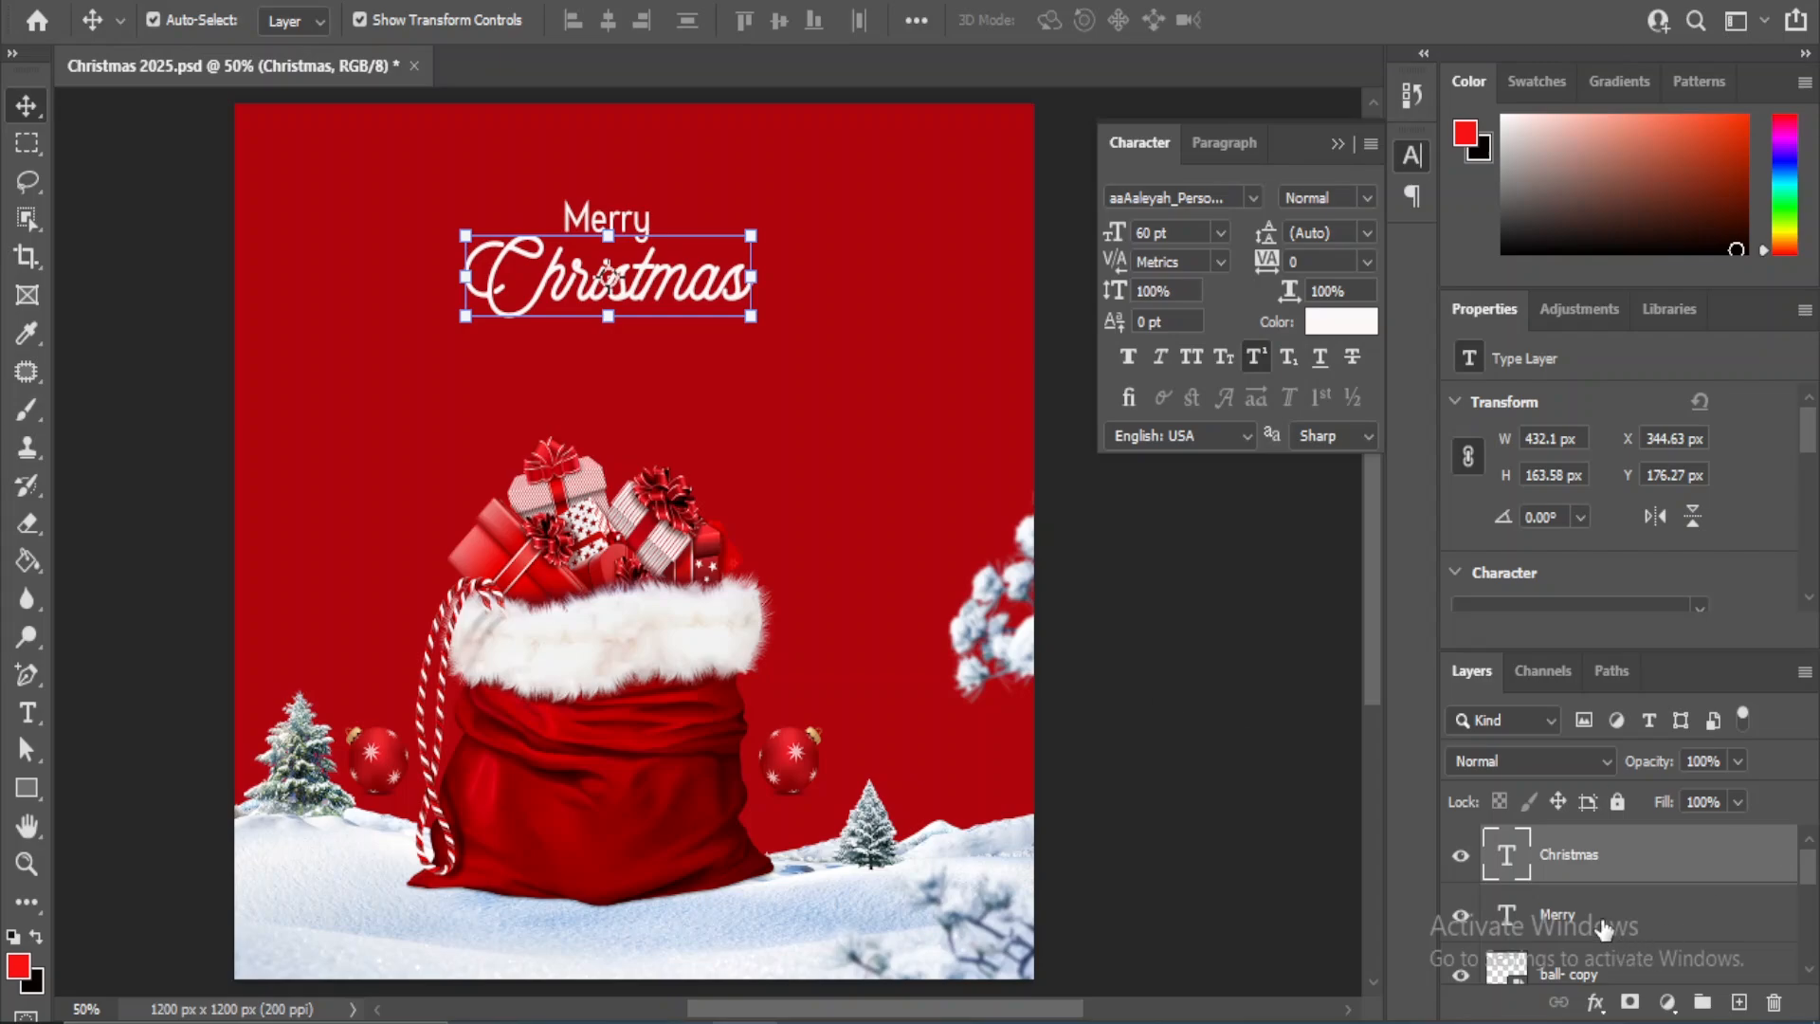
pyautogui.keyDown('ctrl'); pyautogui.click(1574, 918); pyautogui.keyUp('ctrl')
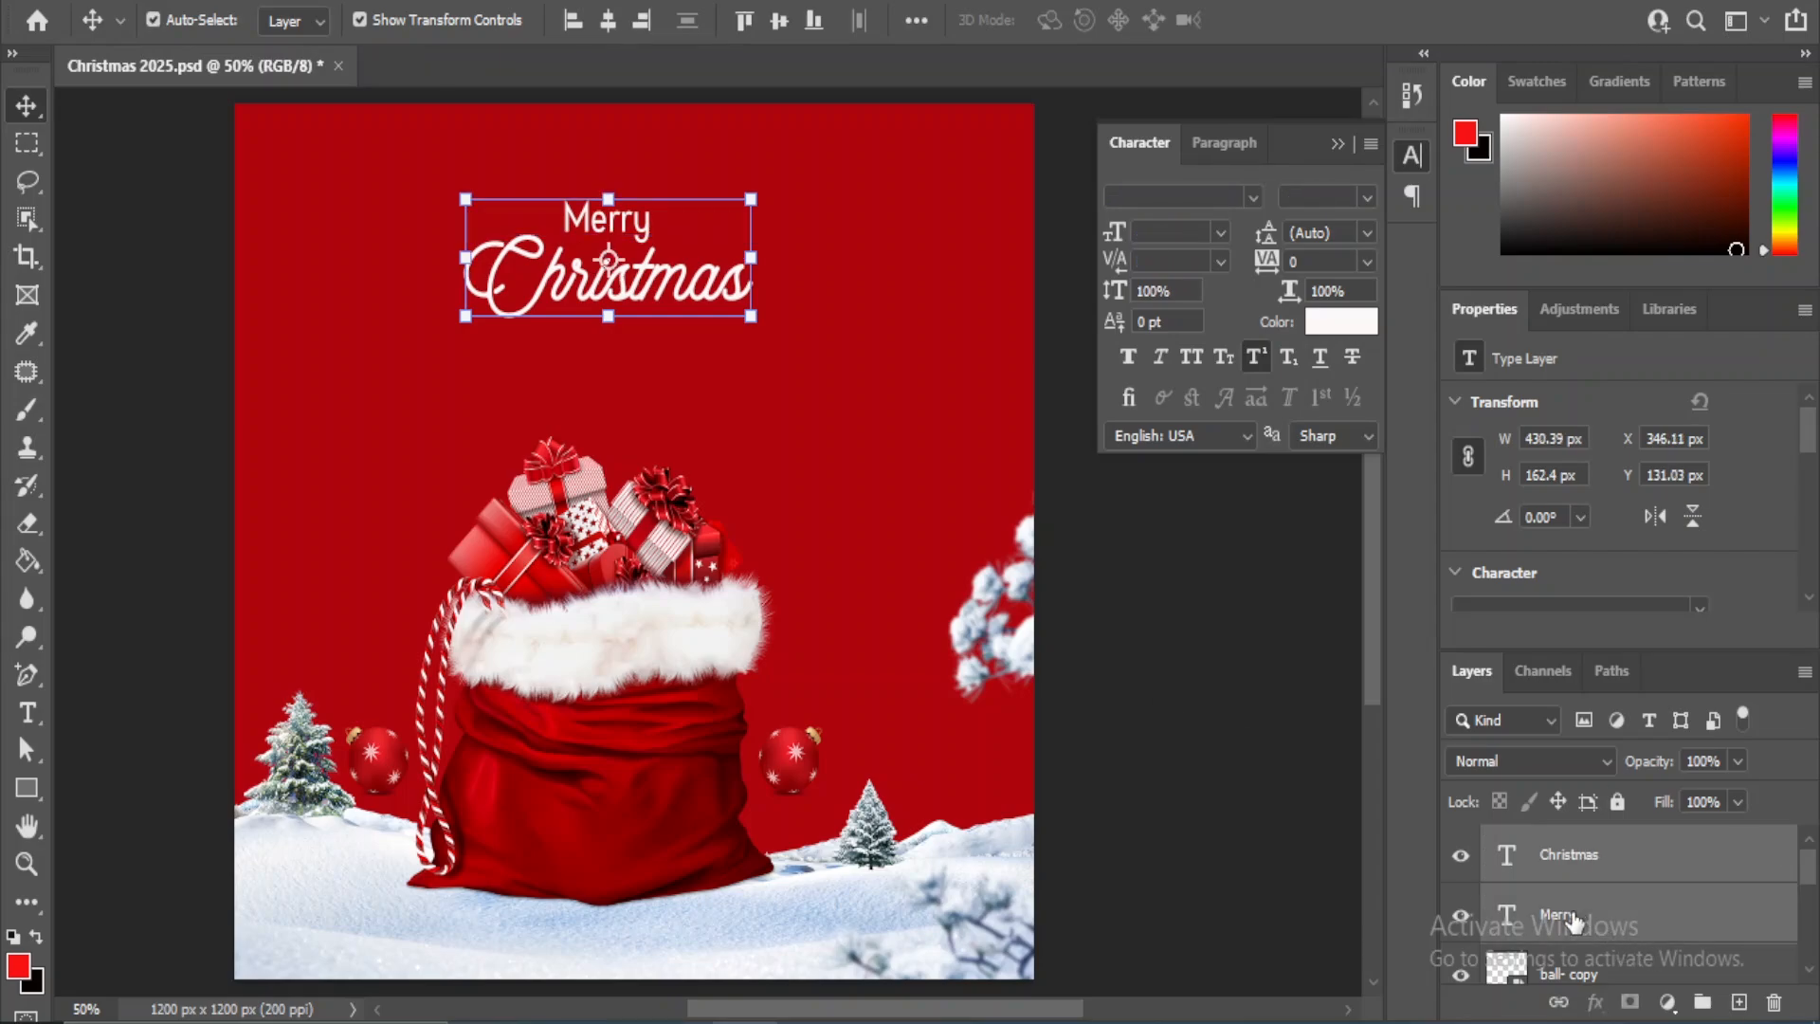
pyautogui.click(616, 19)
pyautogui.click(1125, 561)
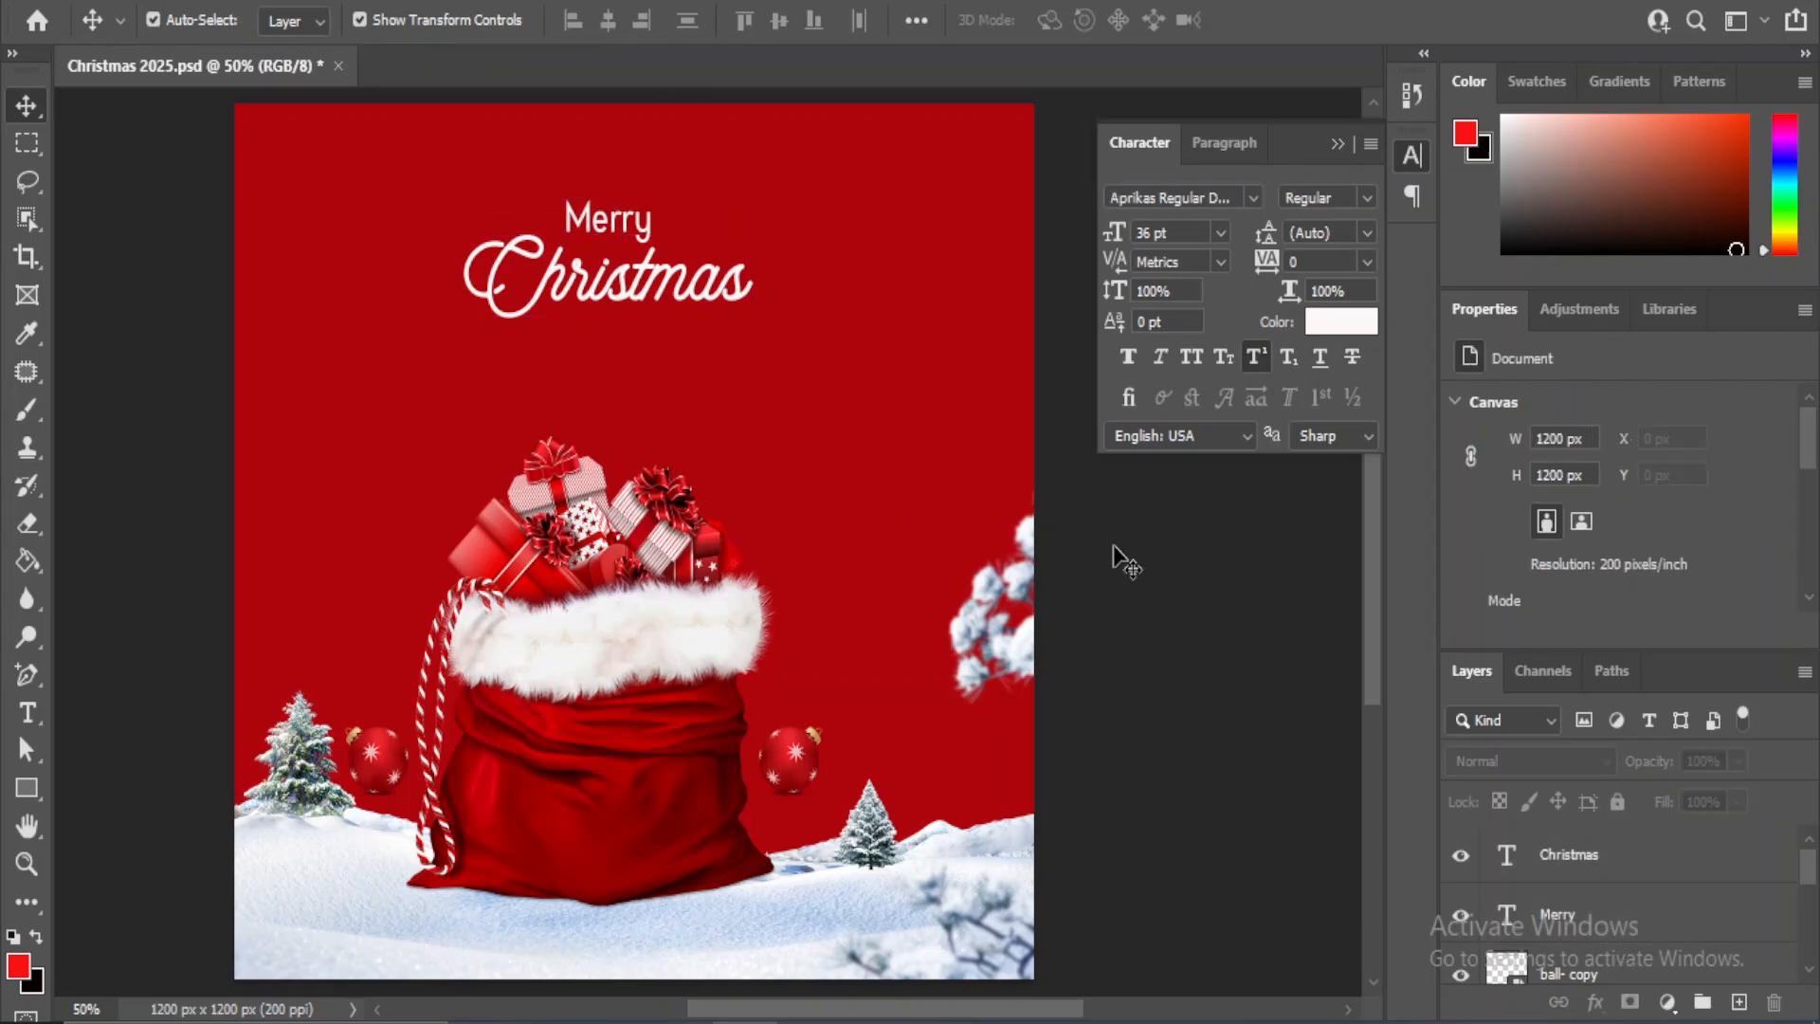
# - Centre both the "Merry" and "Christmas" text layers horizontally on the background rectangle
pyautogui.click(1648, 872)
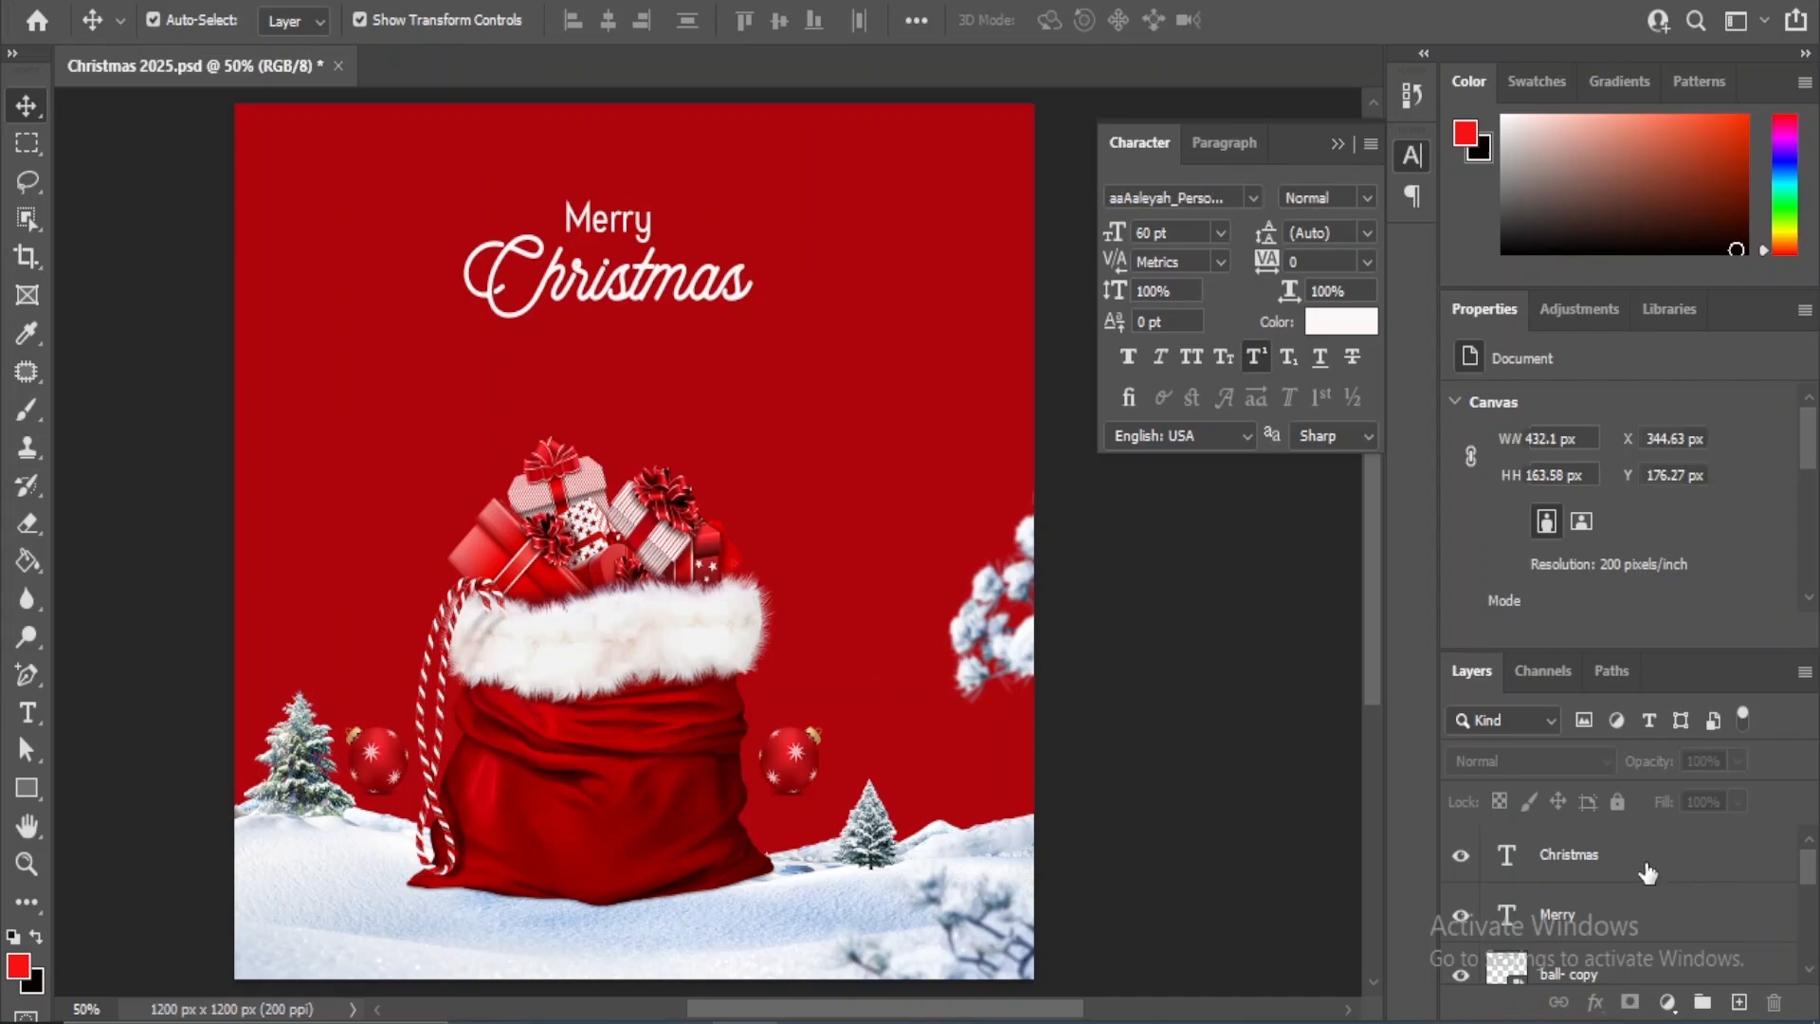
pyautogui.keyDown('ctrl'); pyautogui.click(1582, 918); pyautogui.keyUp('ctrl')
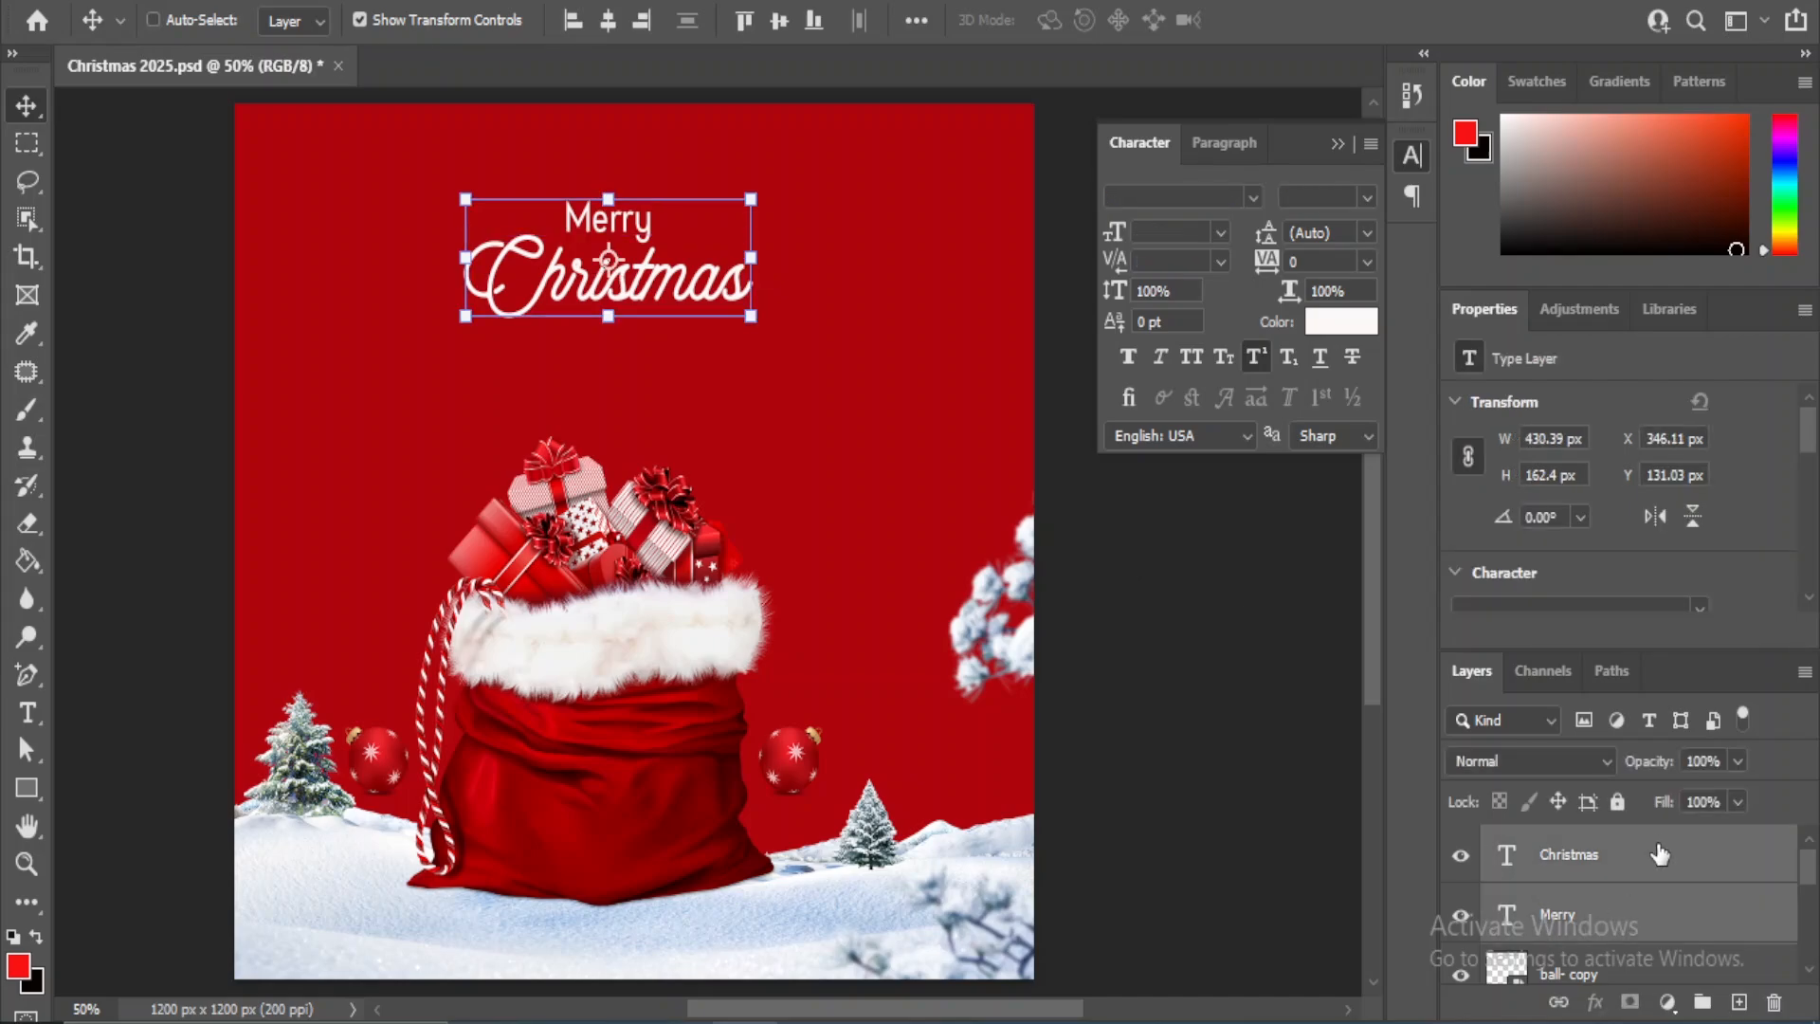
pyautogui.scroll(-5, 1650, 896)
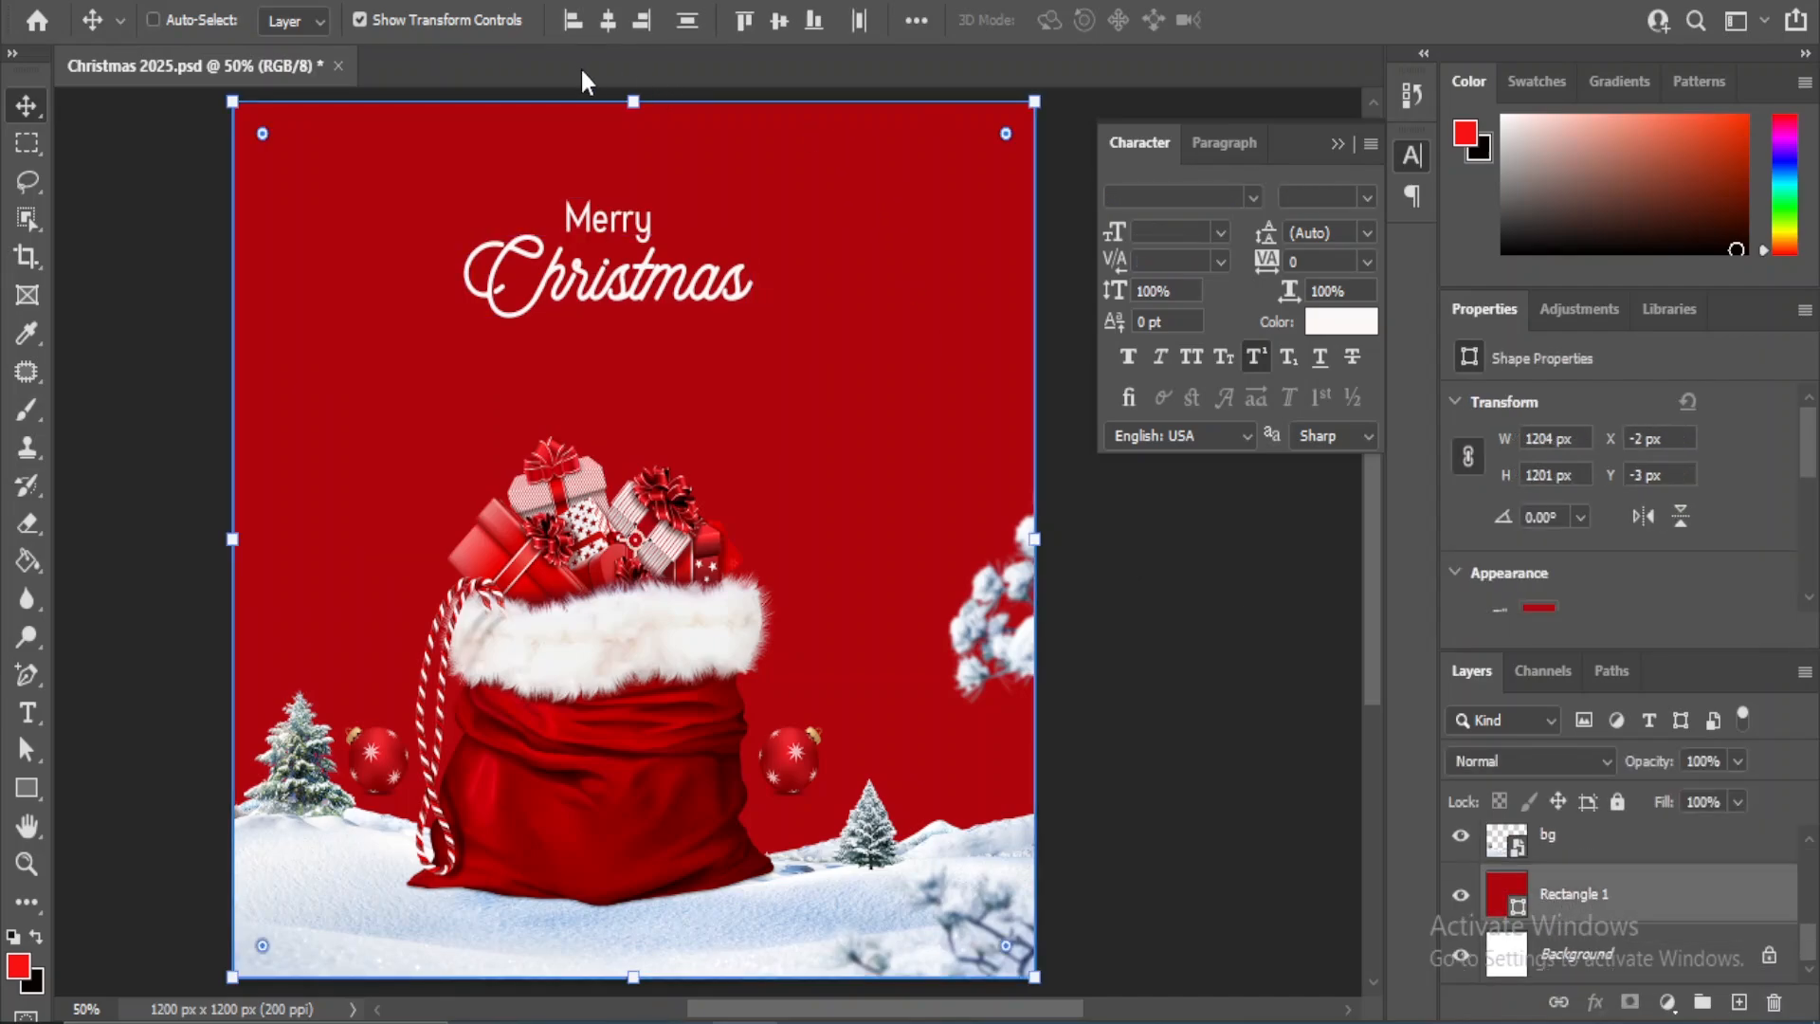
pyautogui.click(610, 21)
pyautogui.keyDown('ctrl'); pyautogui.click(1173, 692); pyautogui.keyUp('ctrl')
pyautogui.keyDown('ctrl'); pyautogui.click(1171, 692); pyautogui.keyUp('ctrl')
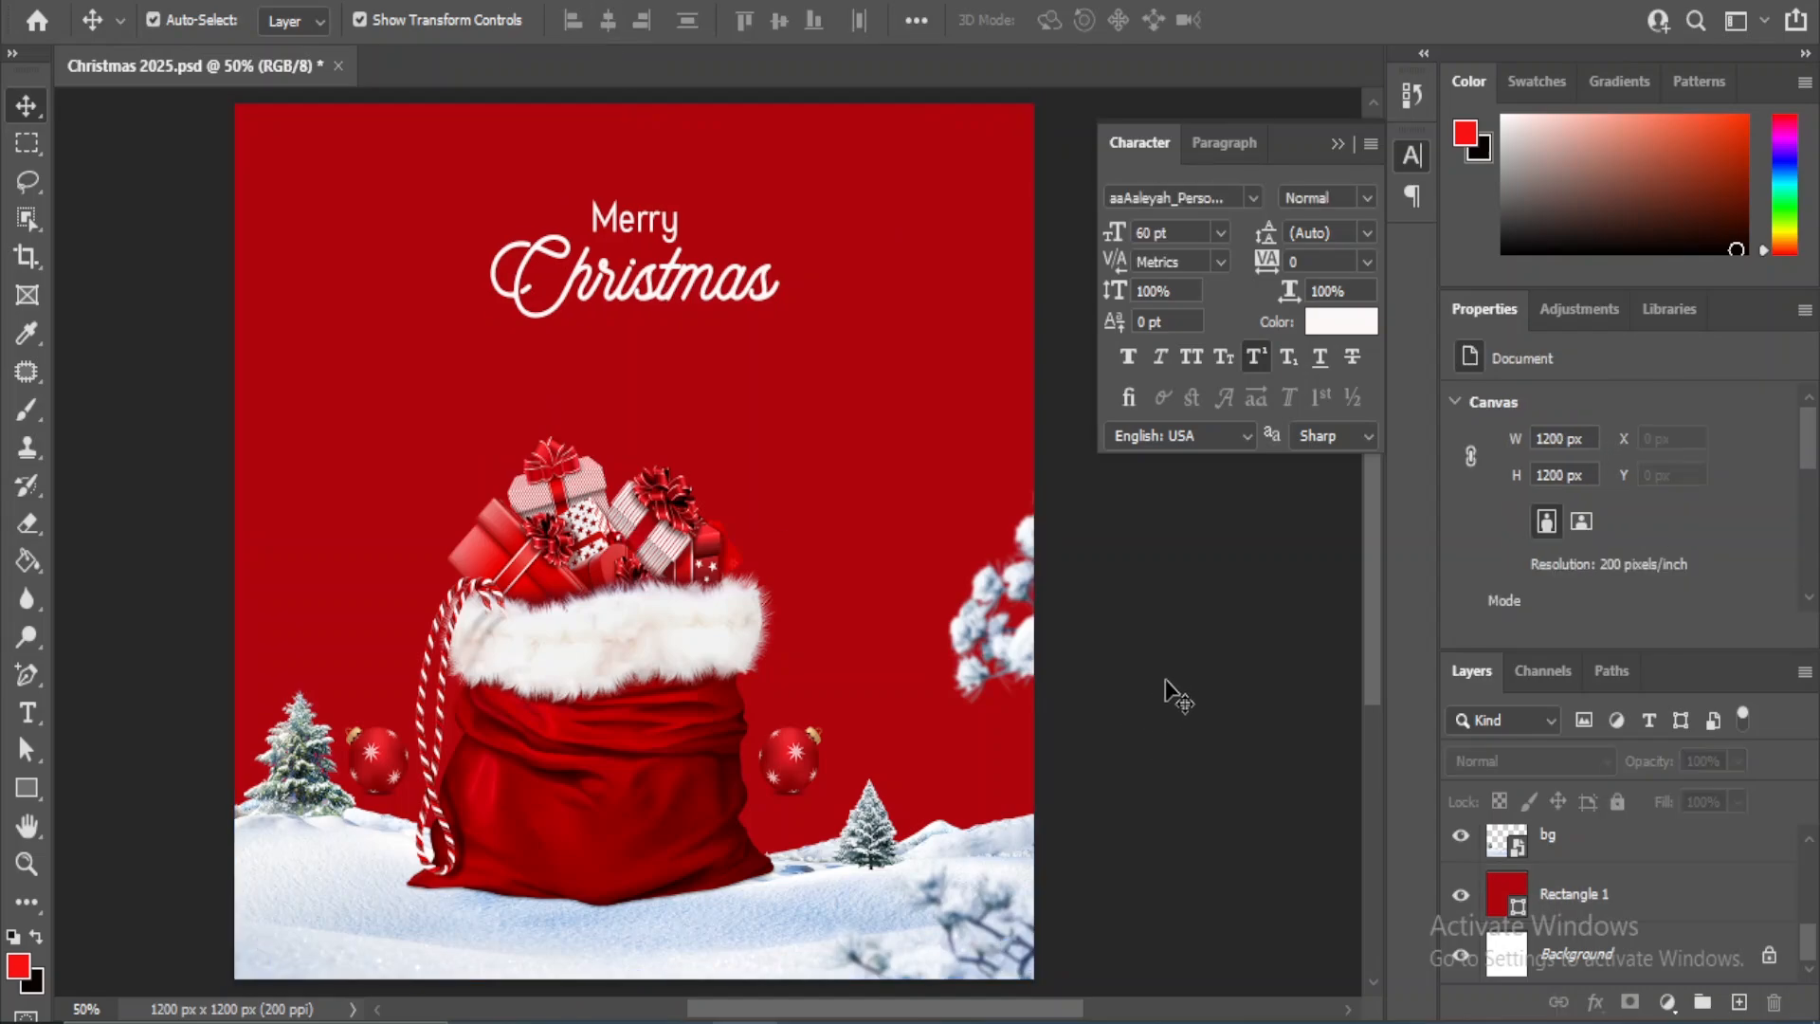
# - Place the star image from the image folder into the document directly above the red background rectangle layer
pyautogui.click(929, 362)
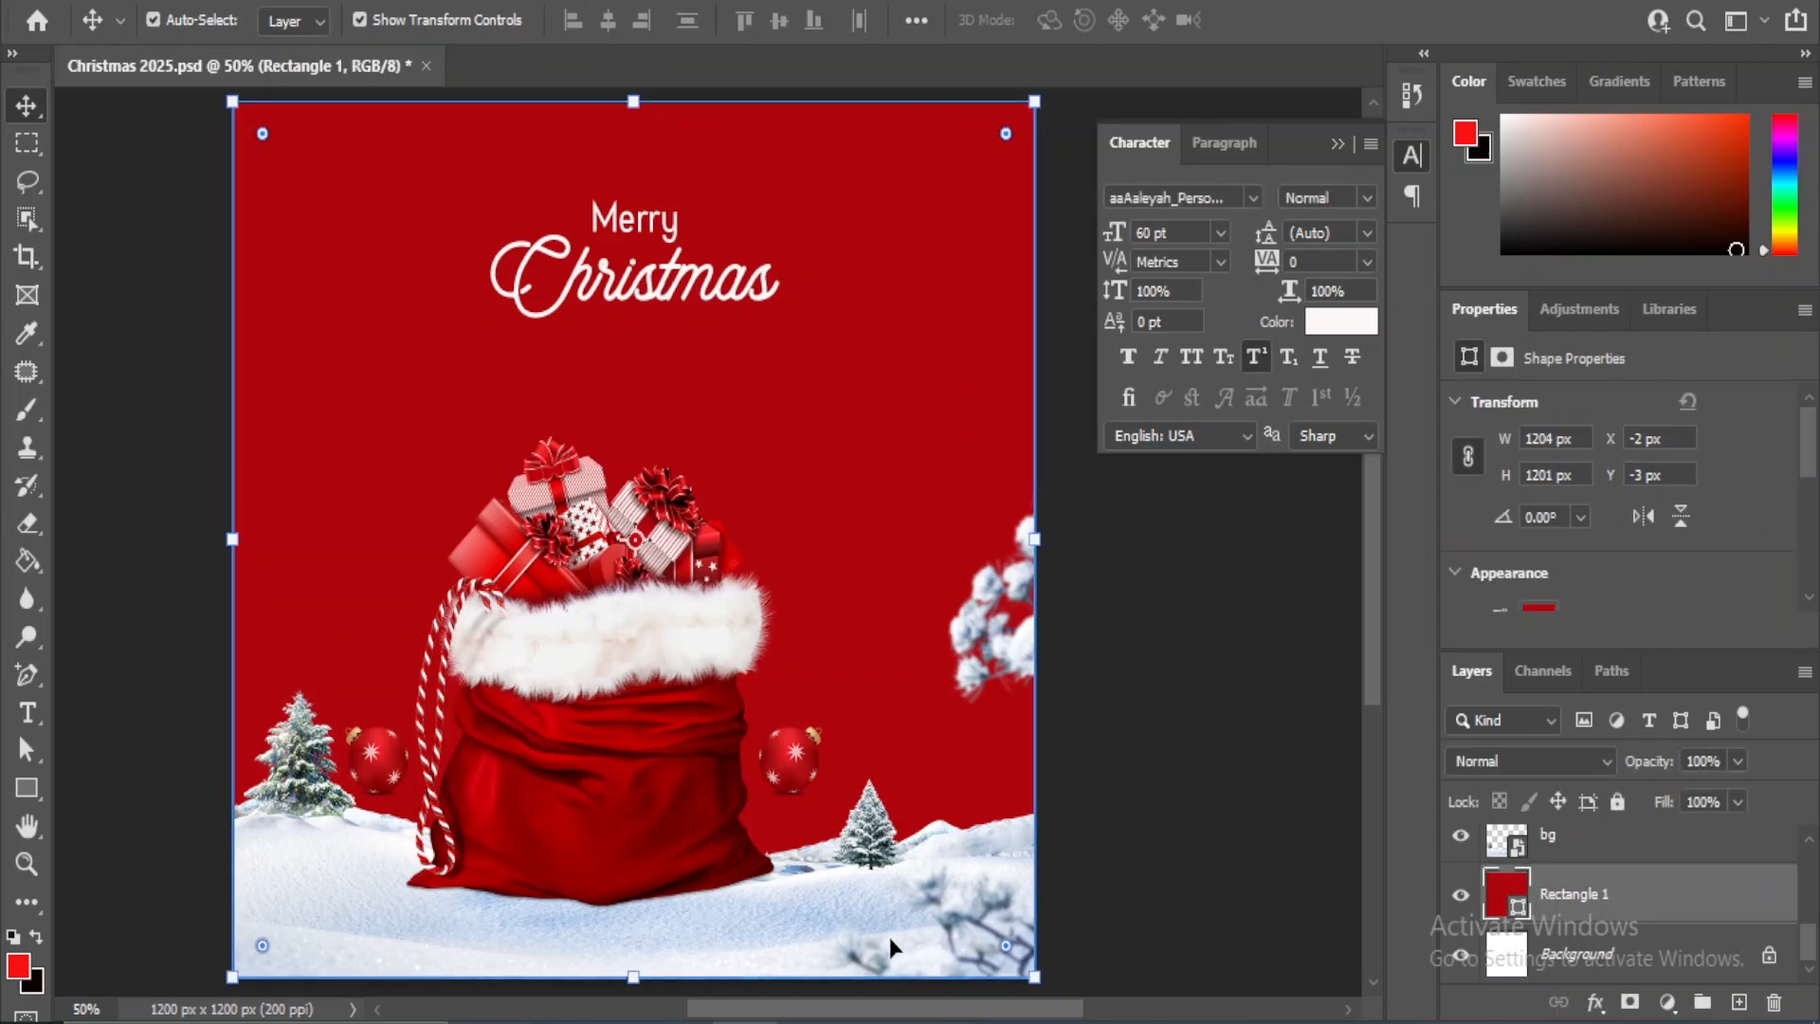
pyautogui.moveTo(813, 1020)
pyautogui.click(854, 922)
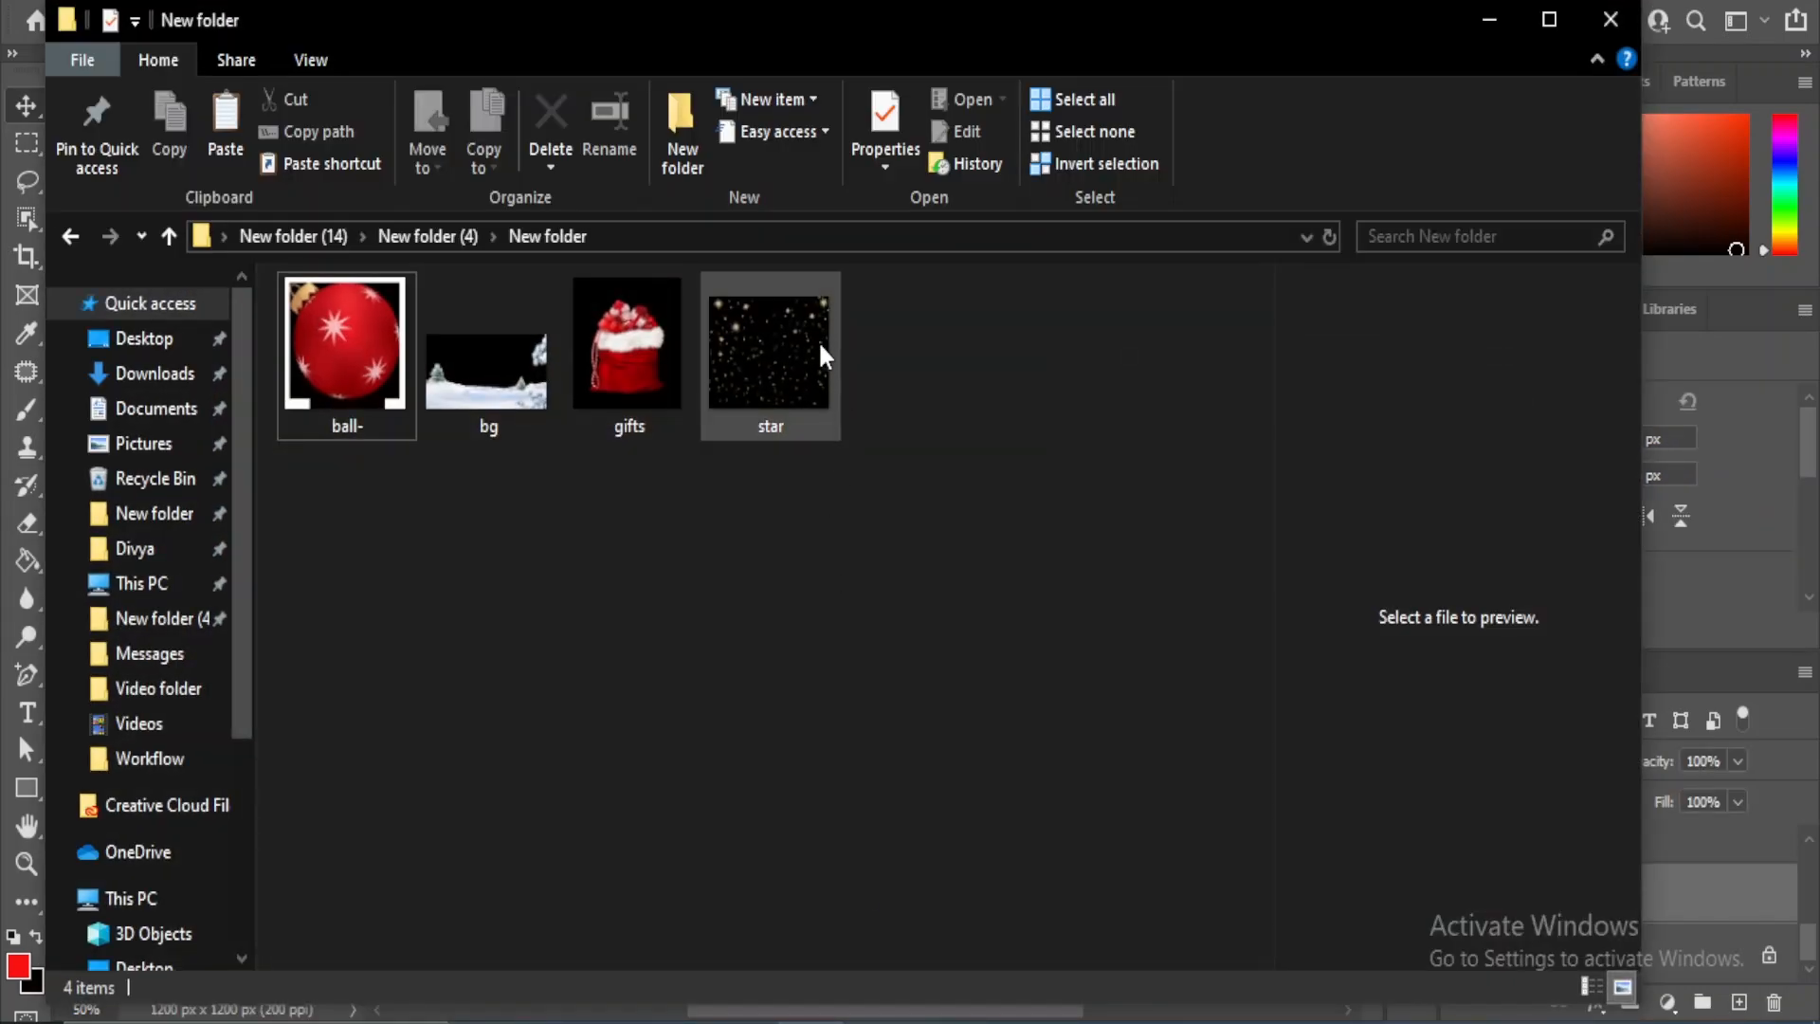
pyautogui.moveTo(815, 343); pyautogui.dragTo(419, 264)
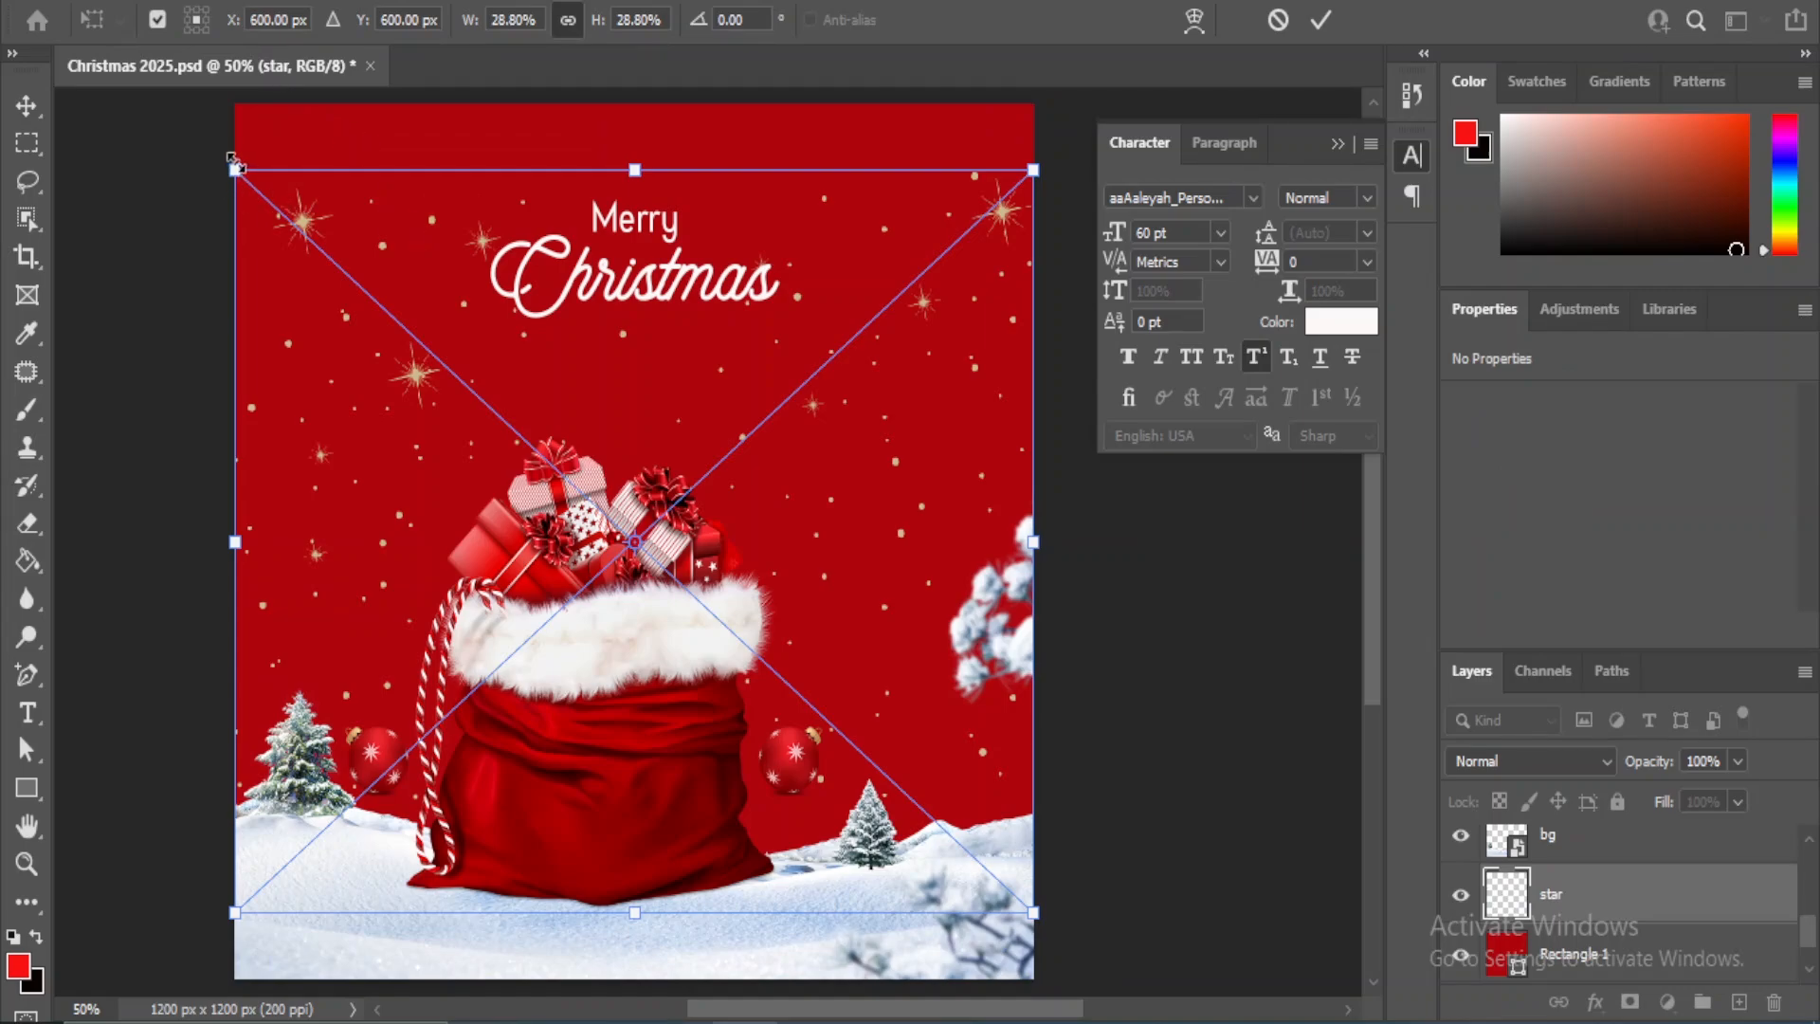
# - Scale the star image to about 29.33% and raise it to the canvas's upper edge, centred near X 589 px, Y 510.5 px
pyautogui.moveTo(234, 169); pyautogui.dragTo(220, 148)
pyautogui.hotkey('shift', 'Up')
pyautogui.hotkey('shift', 'Up')
pyautogui.hotkey('shift', 'Up')
pyautogui.hotkey('shift', 'Up')
pyautogui.hotkey('shift', 'Up')
pyautogui.hotkey('shift', 'Up')
pyautogui.hotkey('shift', 'Up')
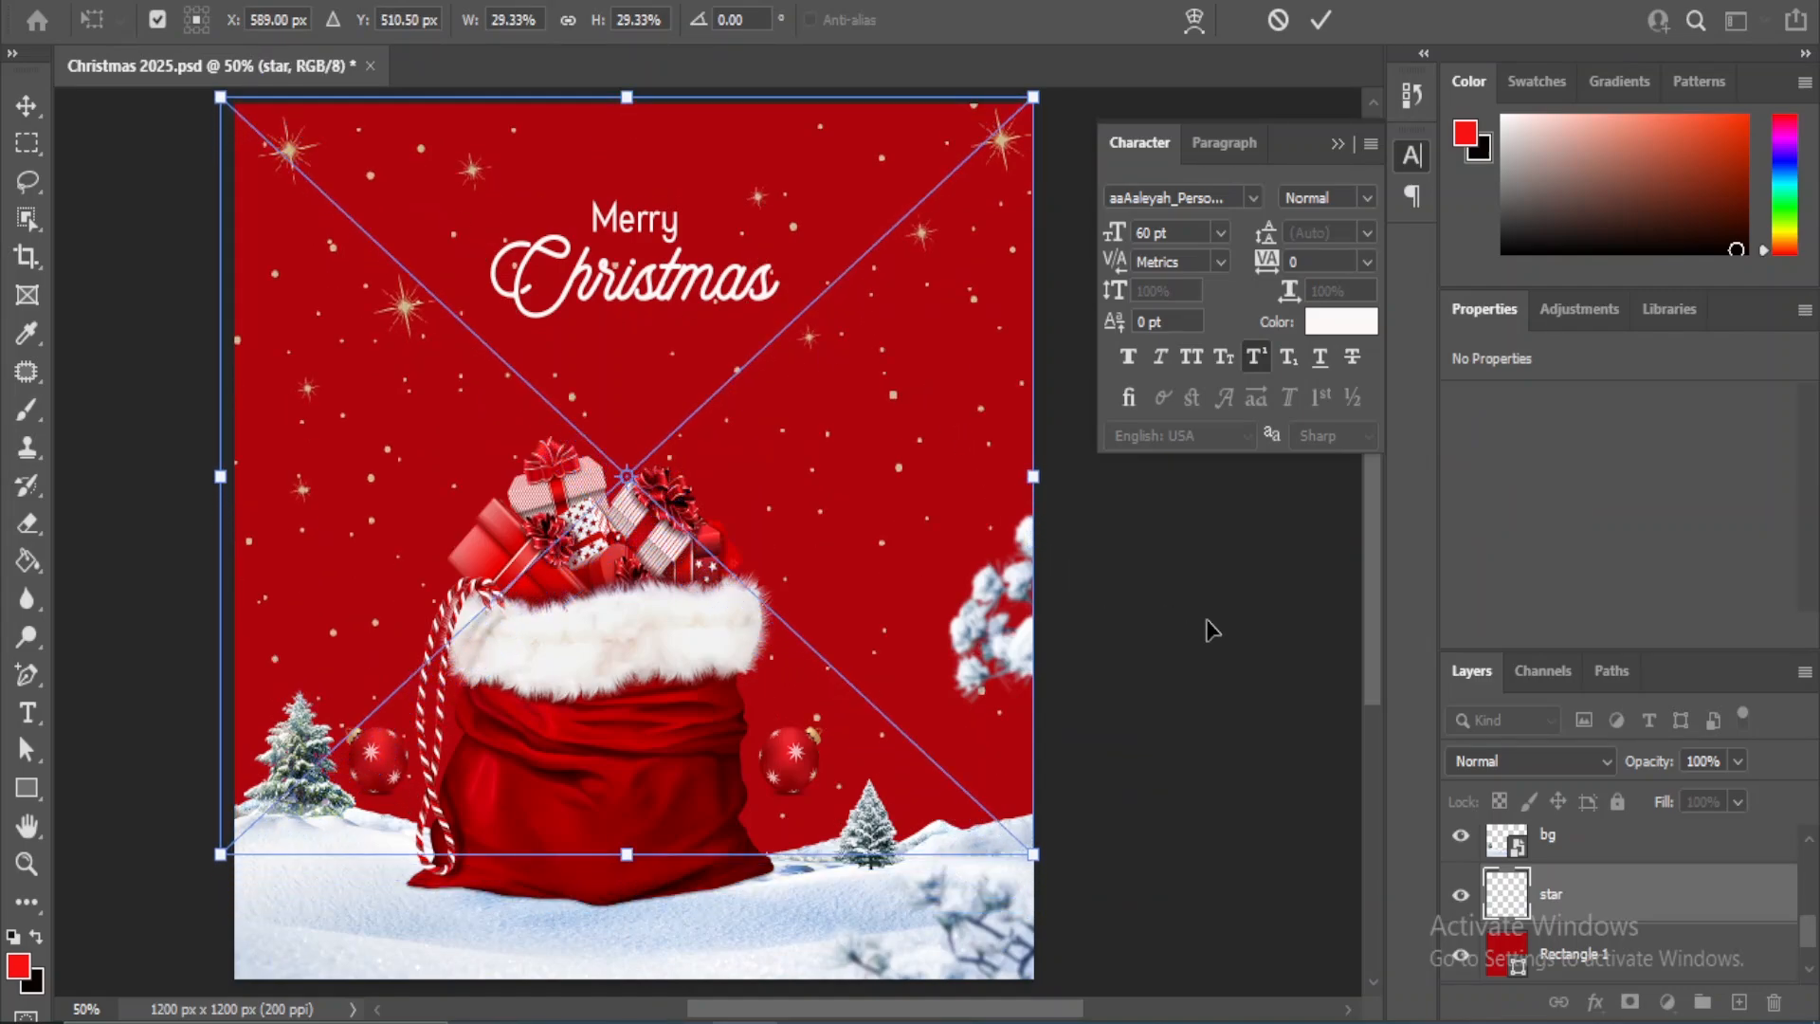
pyautogui.hotkey('shift', 'Right')
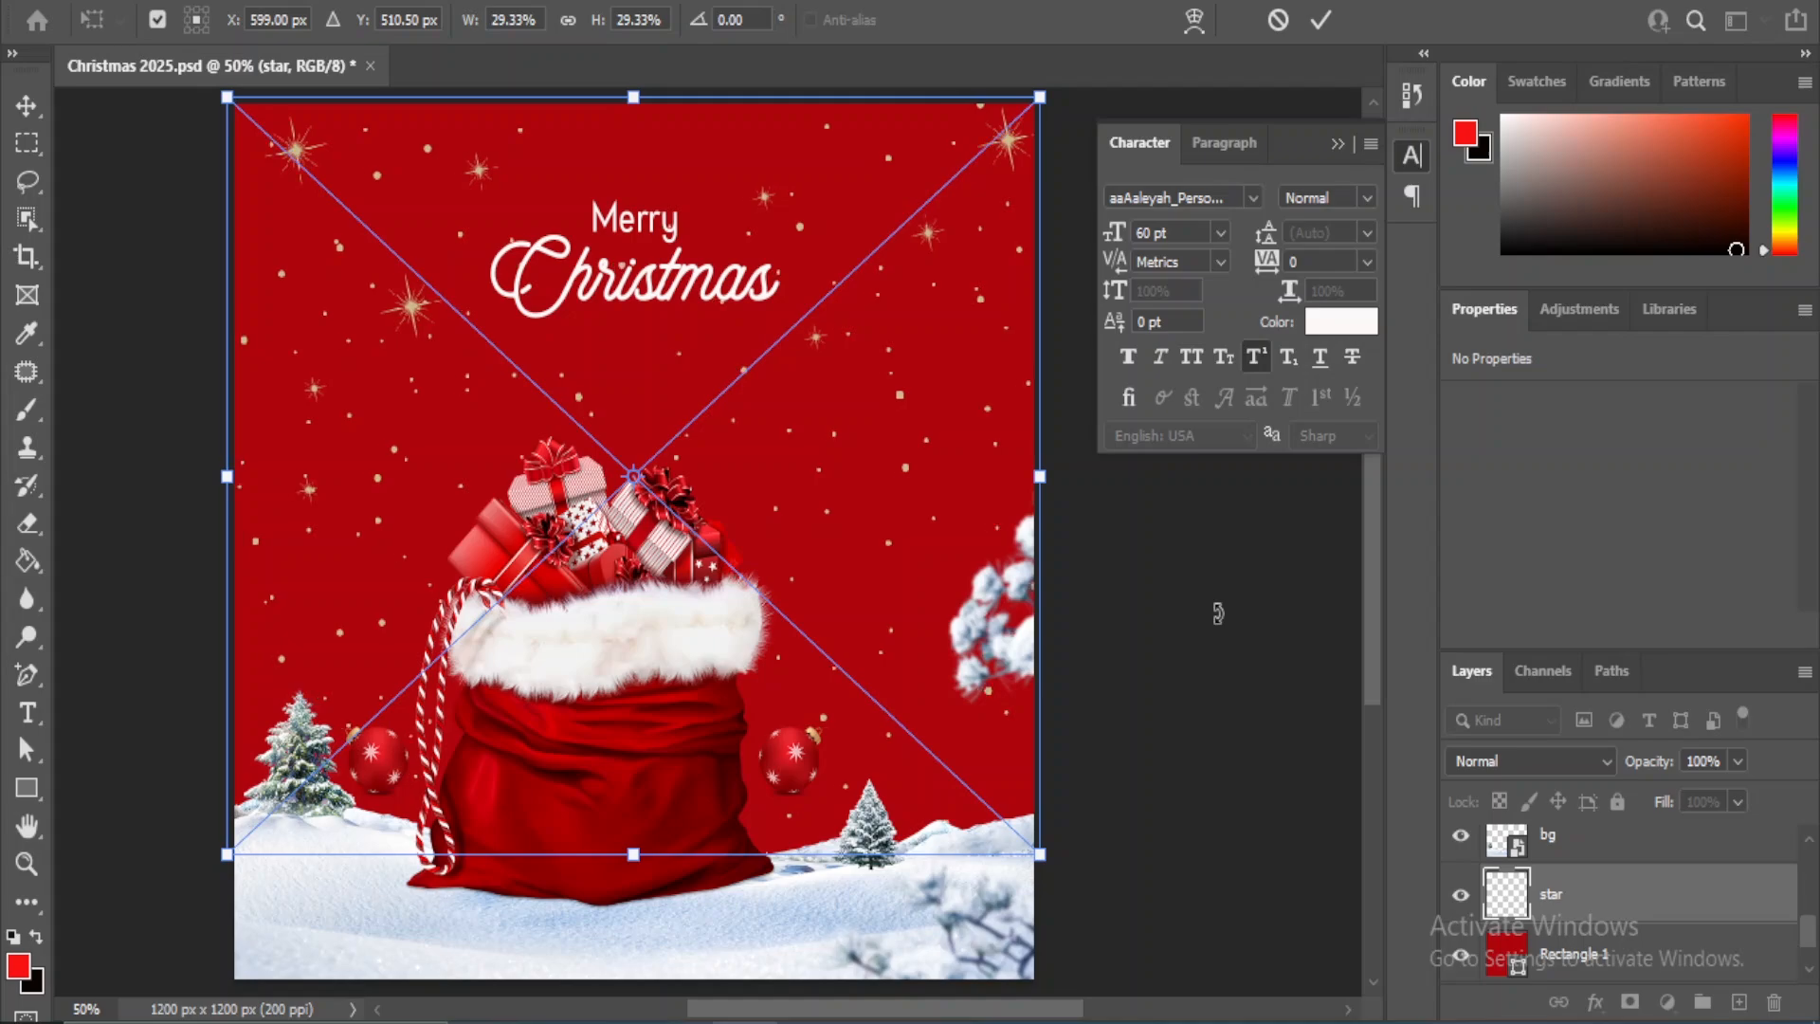
pyautogui.hotkey('shift', 'Left')
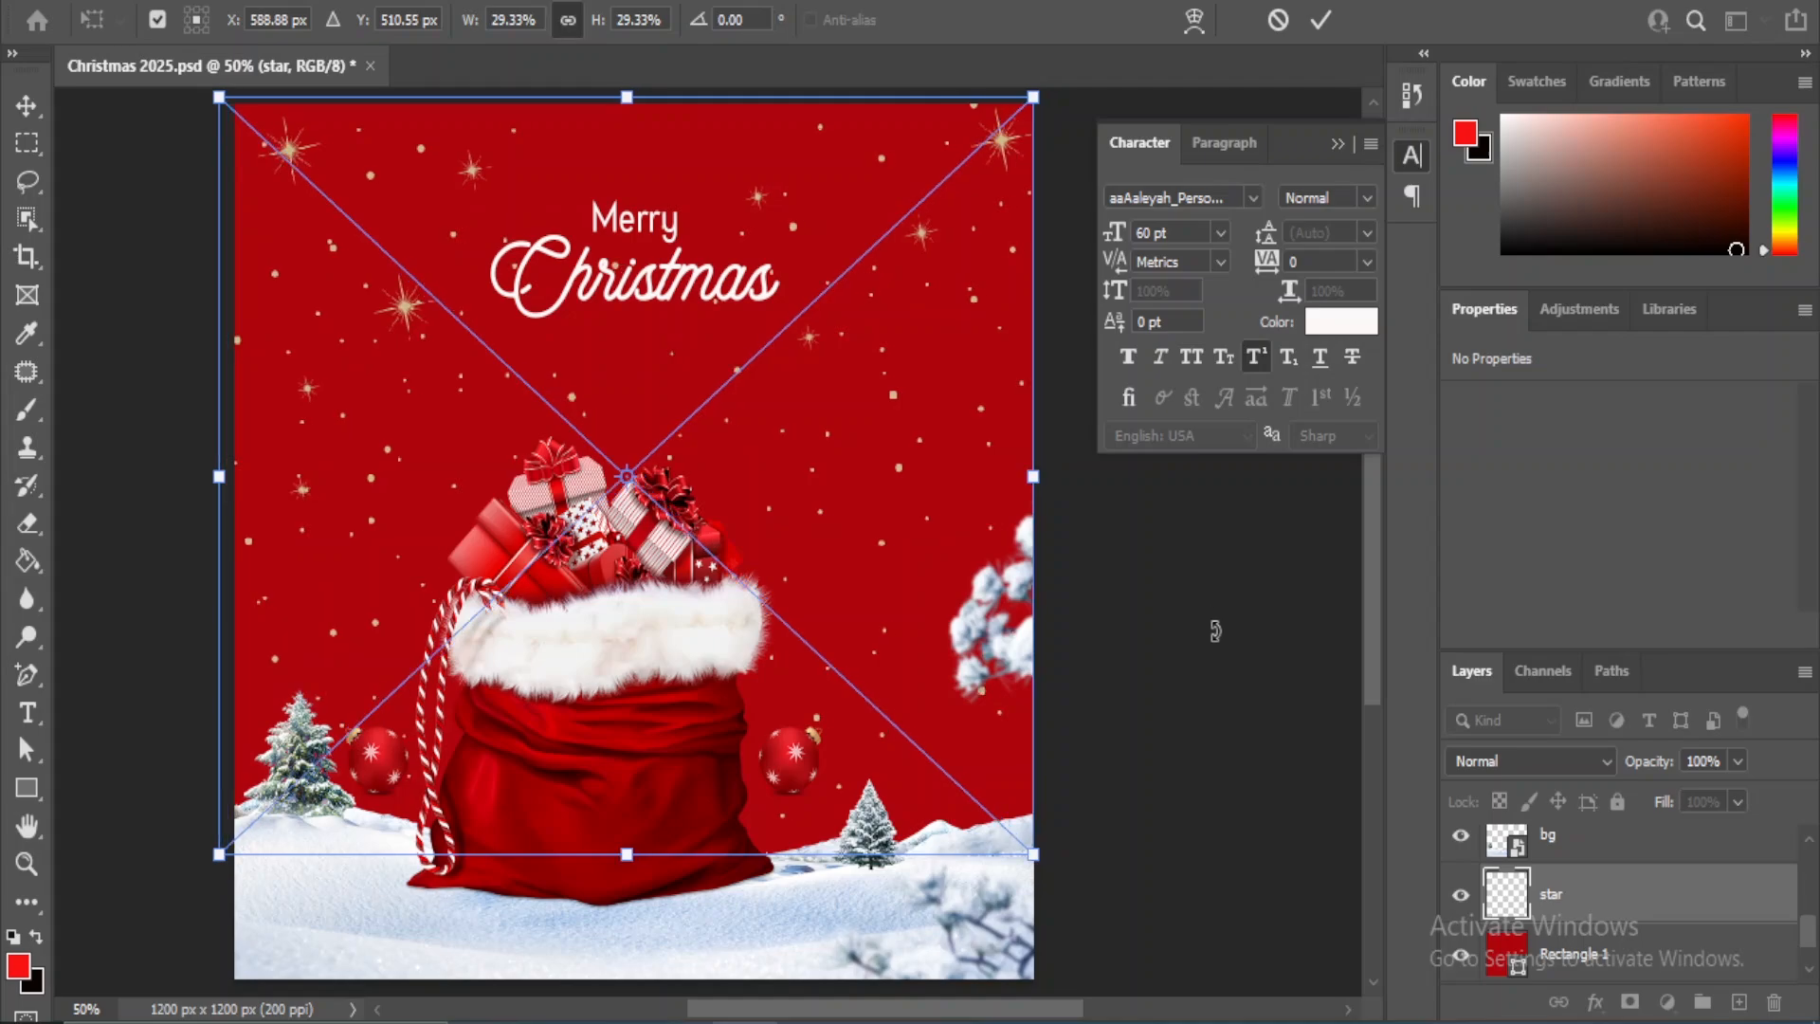
pyautogui.press('Return')
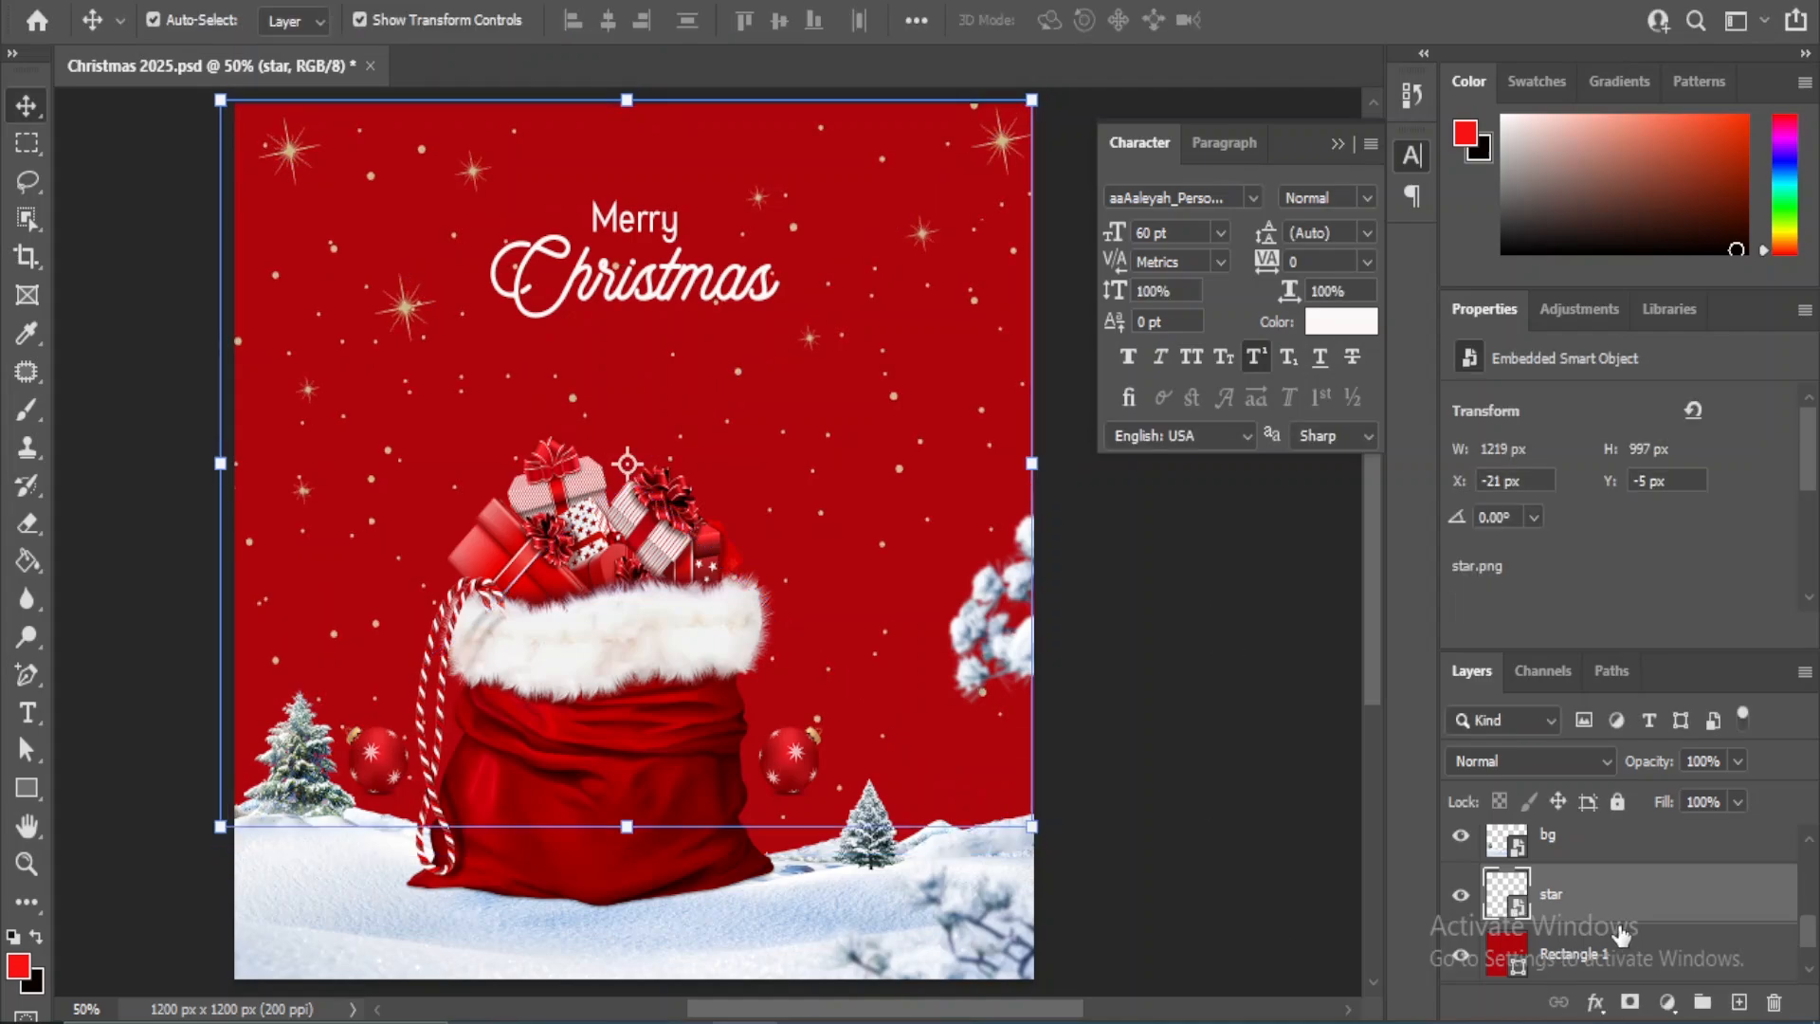
# - Reduce the star layer's opacity to about 65% to soften the stars against the red background
pyautogui.scroll(-1, 1536, 853)
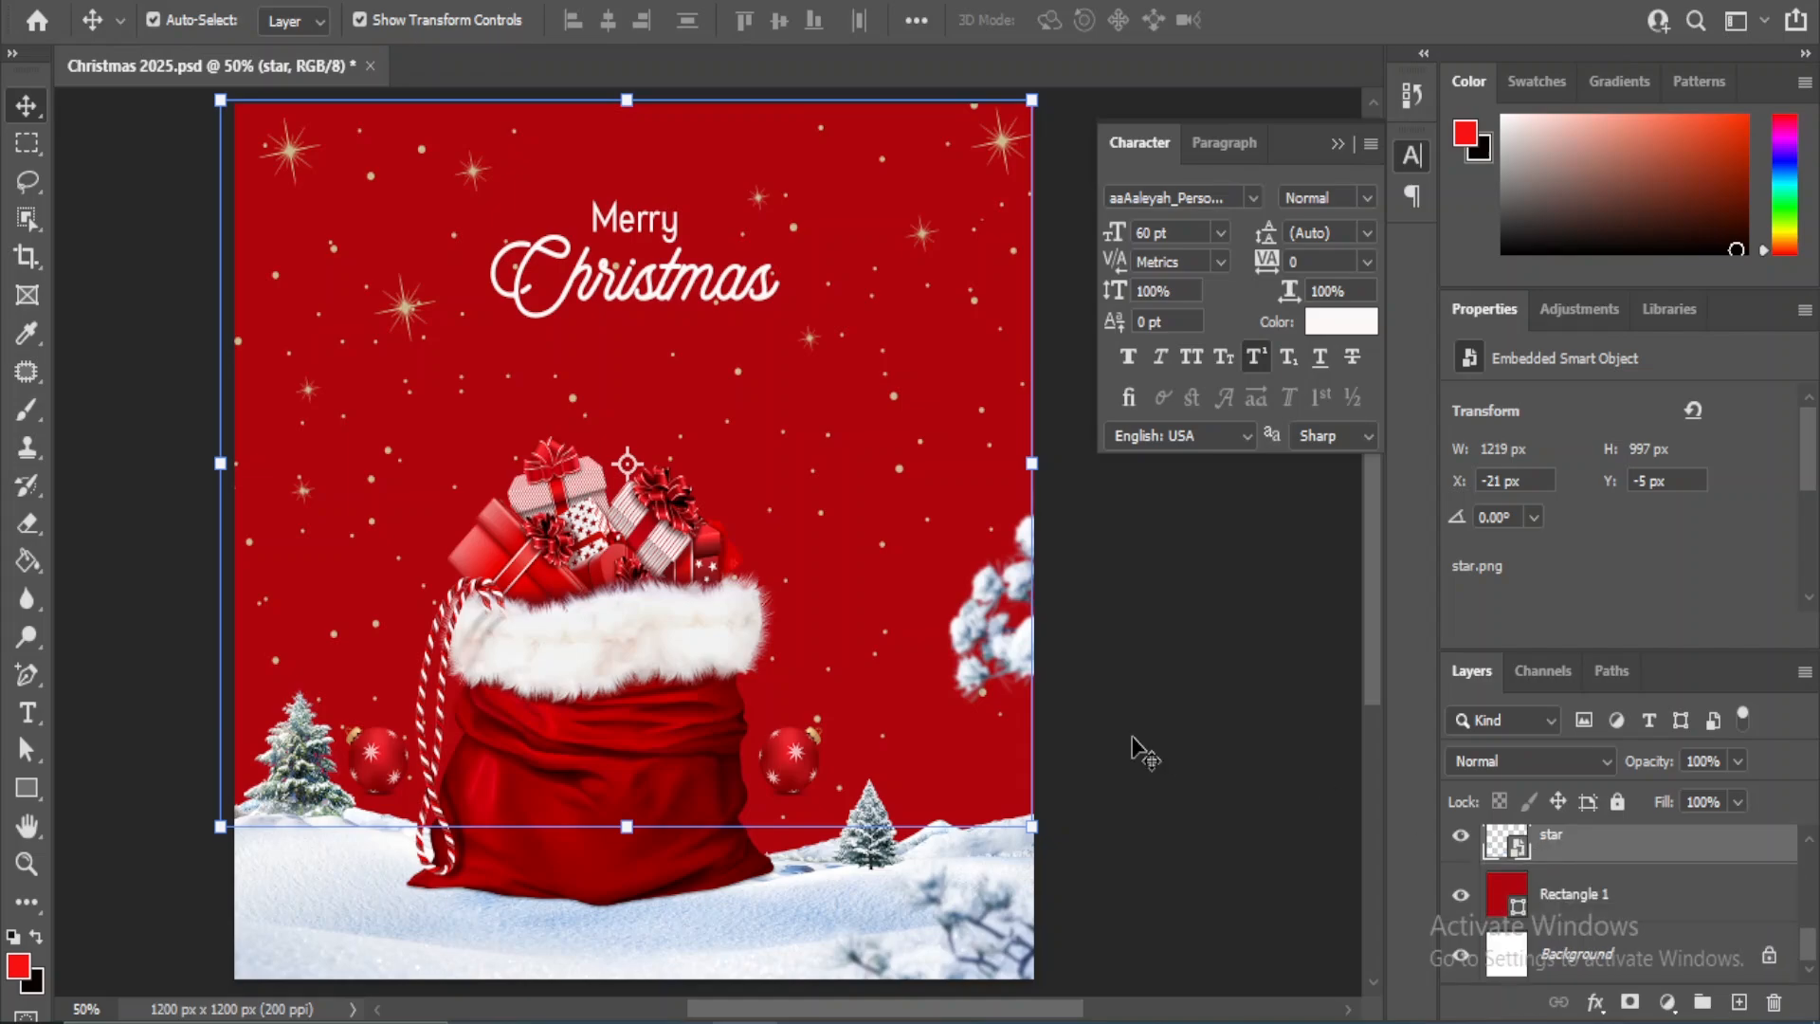
pyautogui.click(1137, 720)
pyautogui.click(931, 244)
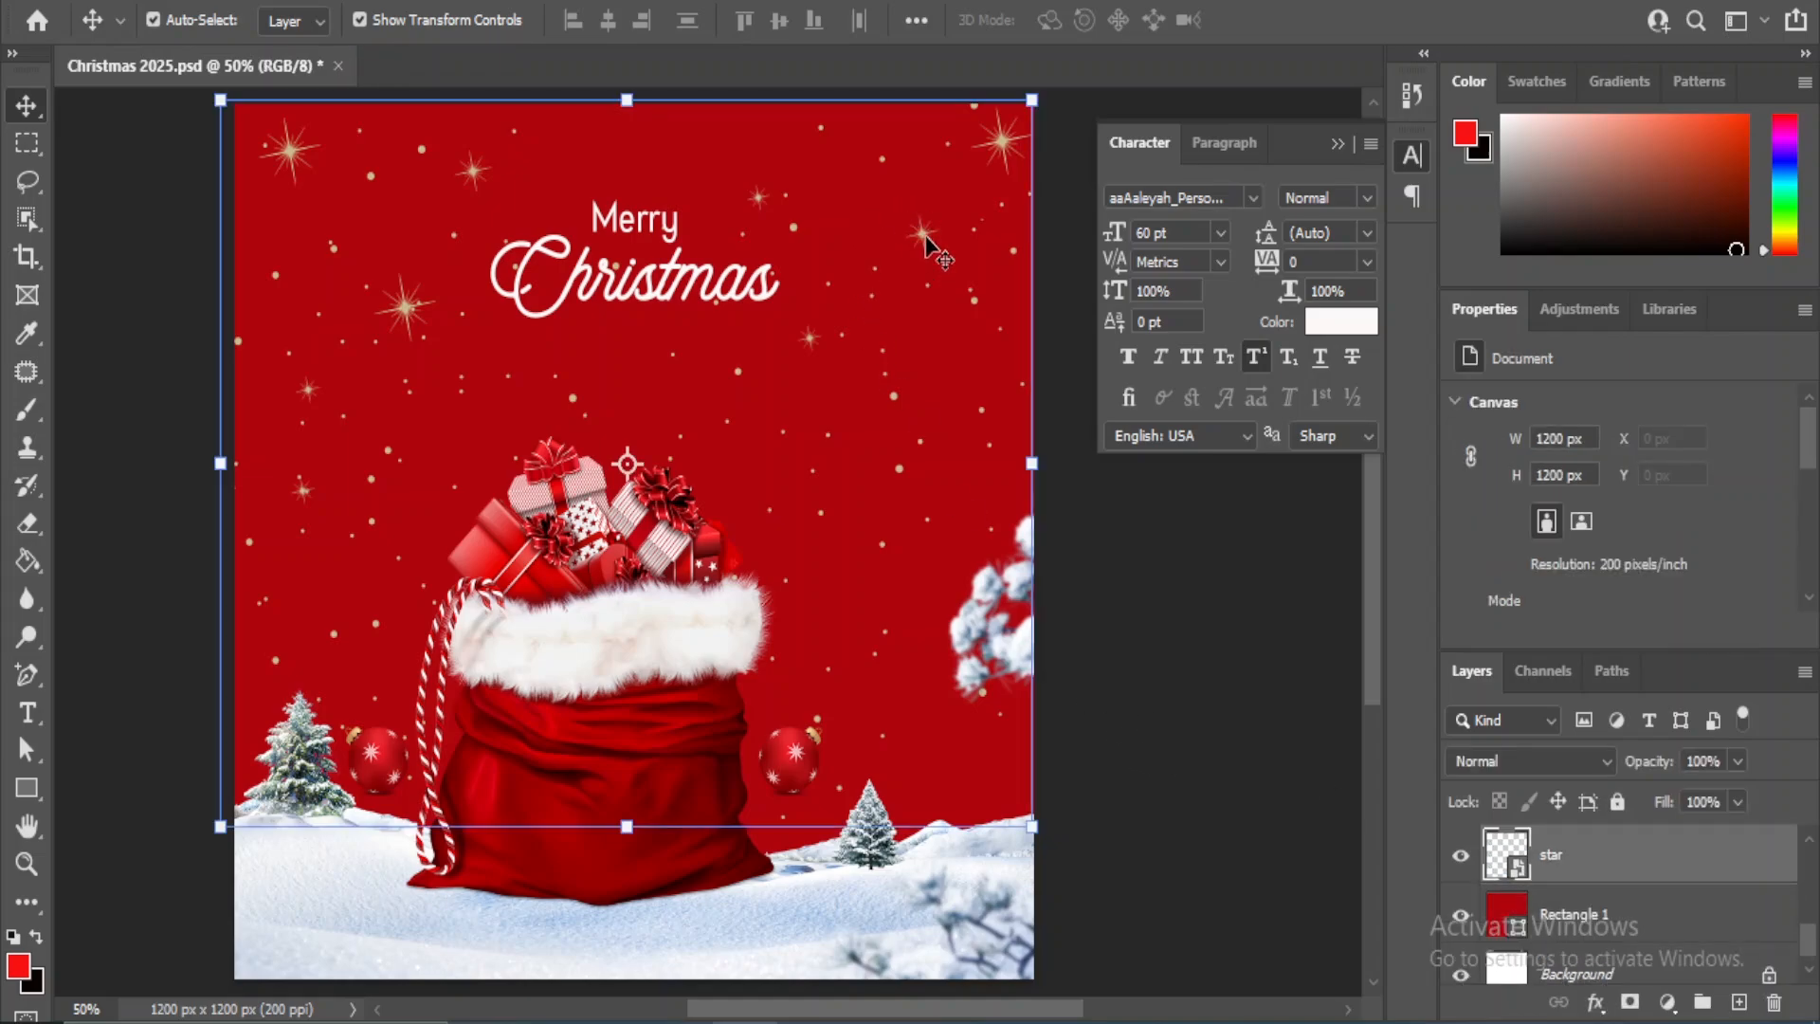
pyautogui.click(1736, 757)
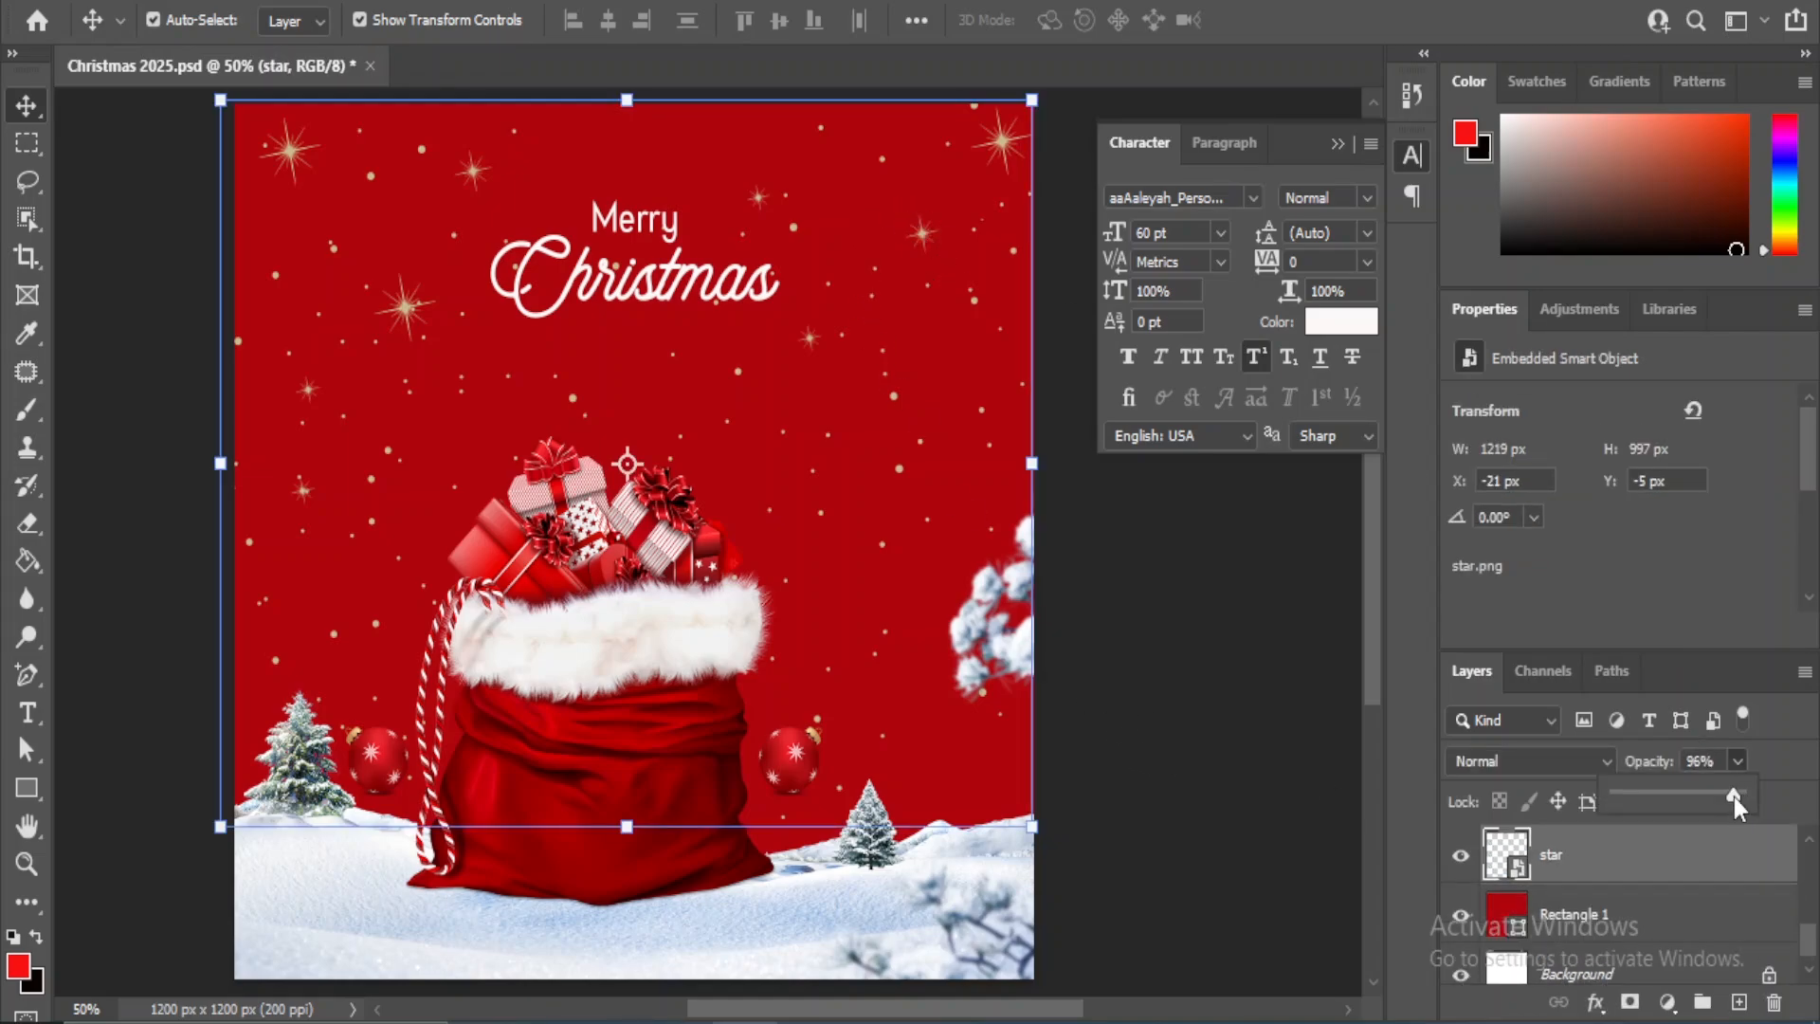
pyautogui.moveTo(1714, 793); pyautogui.dragTo(1695, 794)
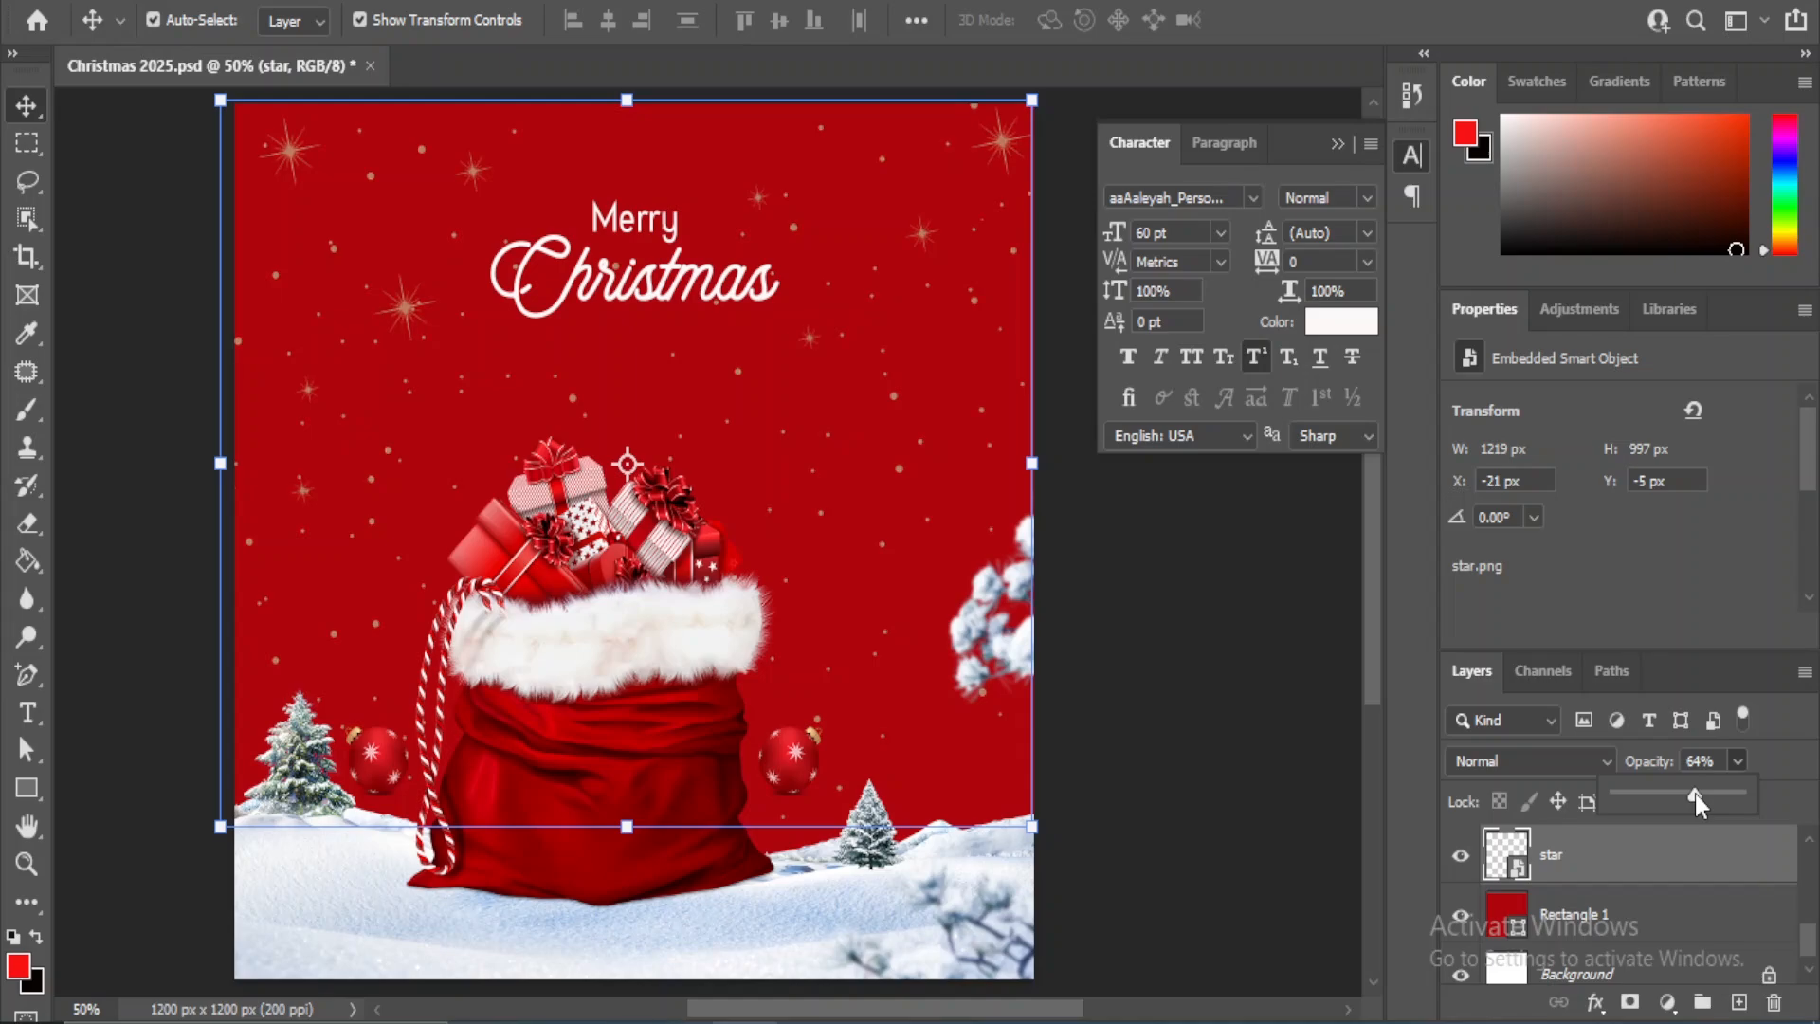
pyautogui.moveTo(1695, 793); pyautogui.dragTo(1702, 794)
pyautogui.click(1160, 656)
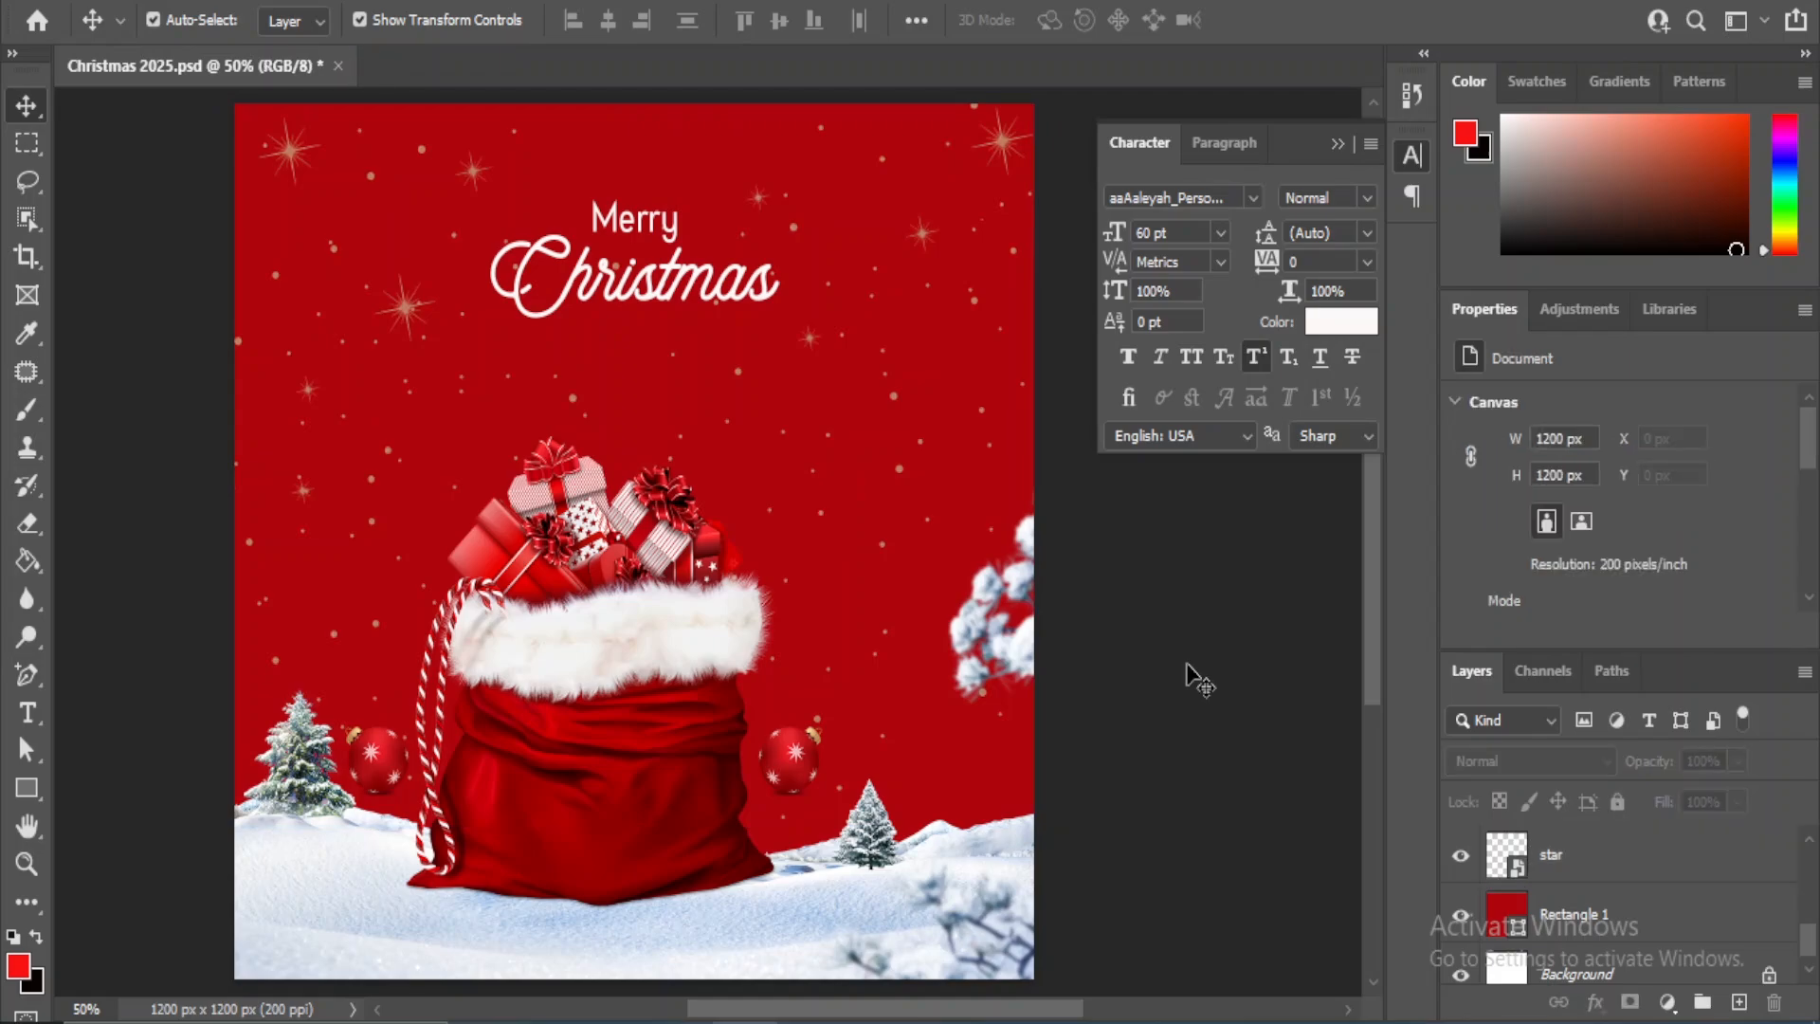
# - Add a Levels adjustment layer above the text layers with input levels of 12, 0.91 and 248
pyautogui.click(1667, 1004)
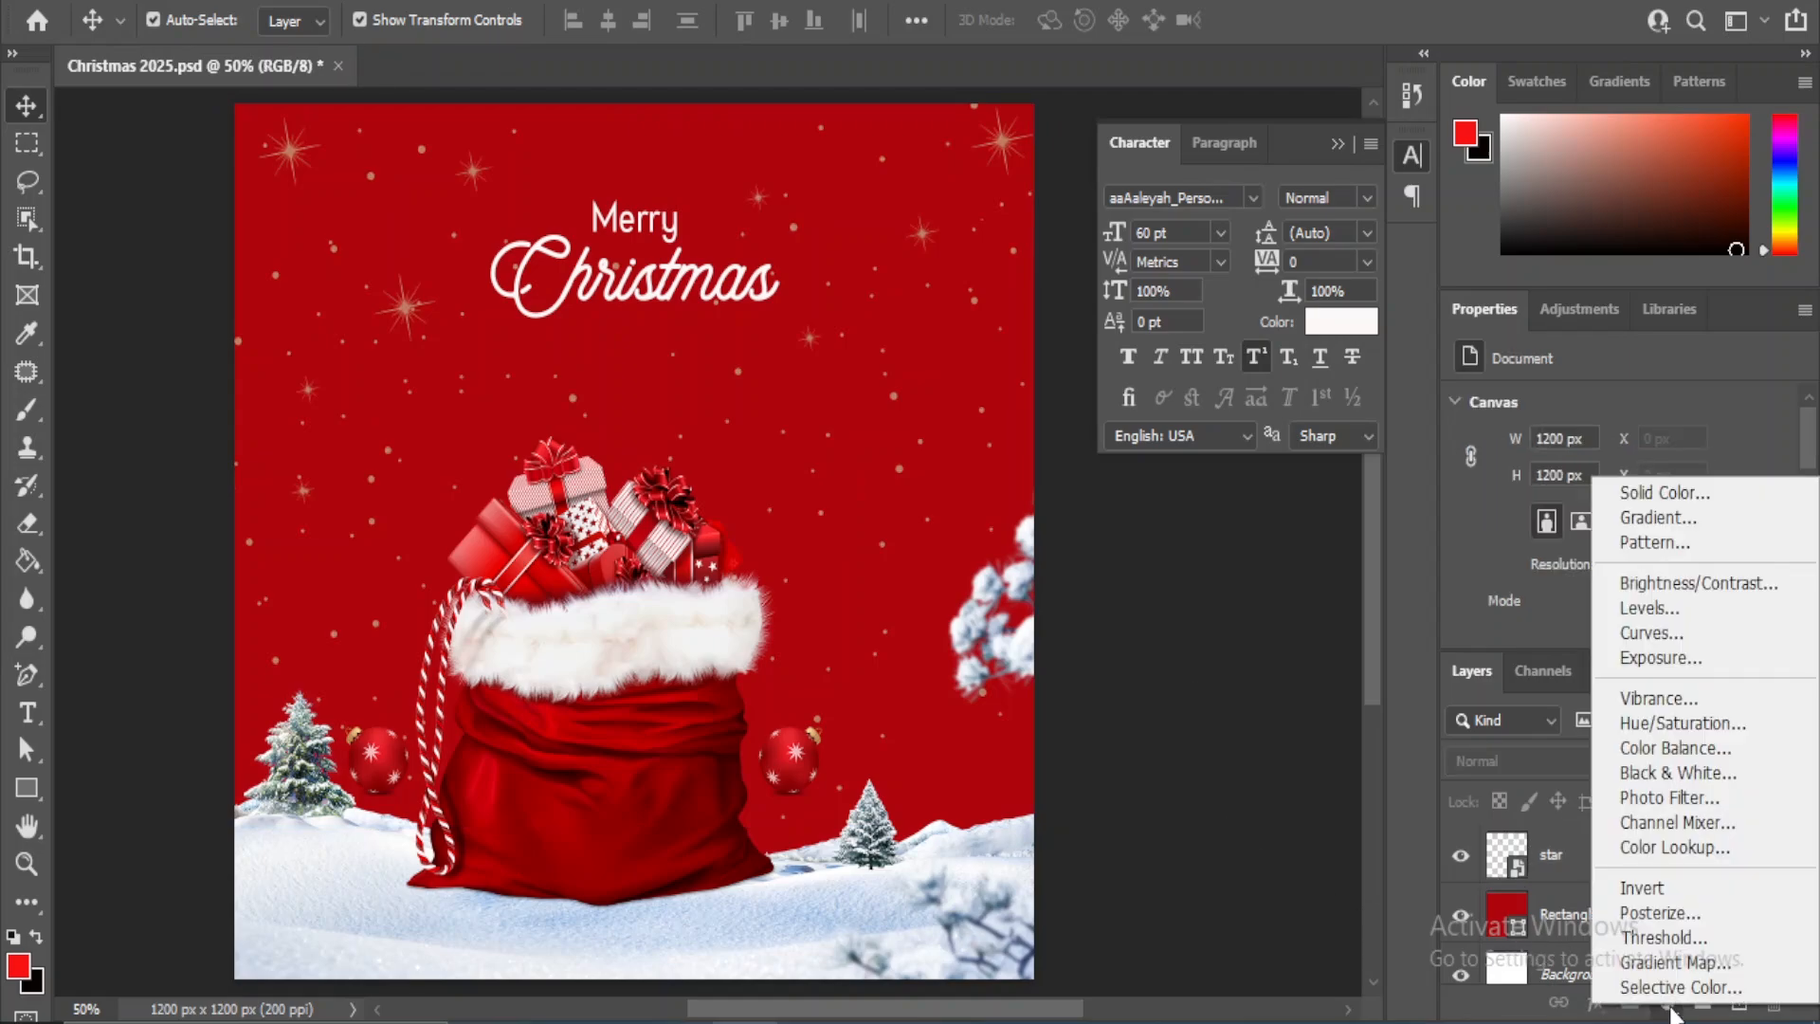
pyautogui.click(1650, 608)
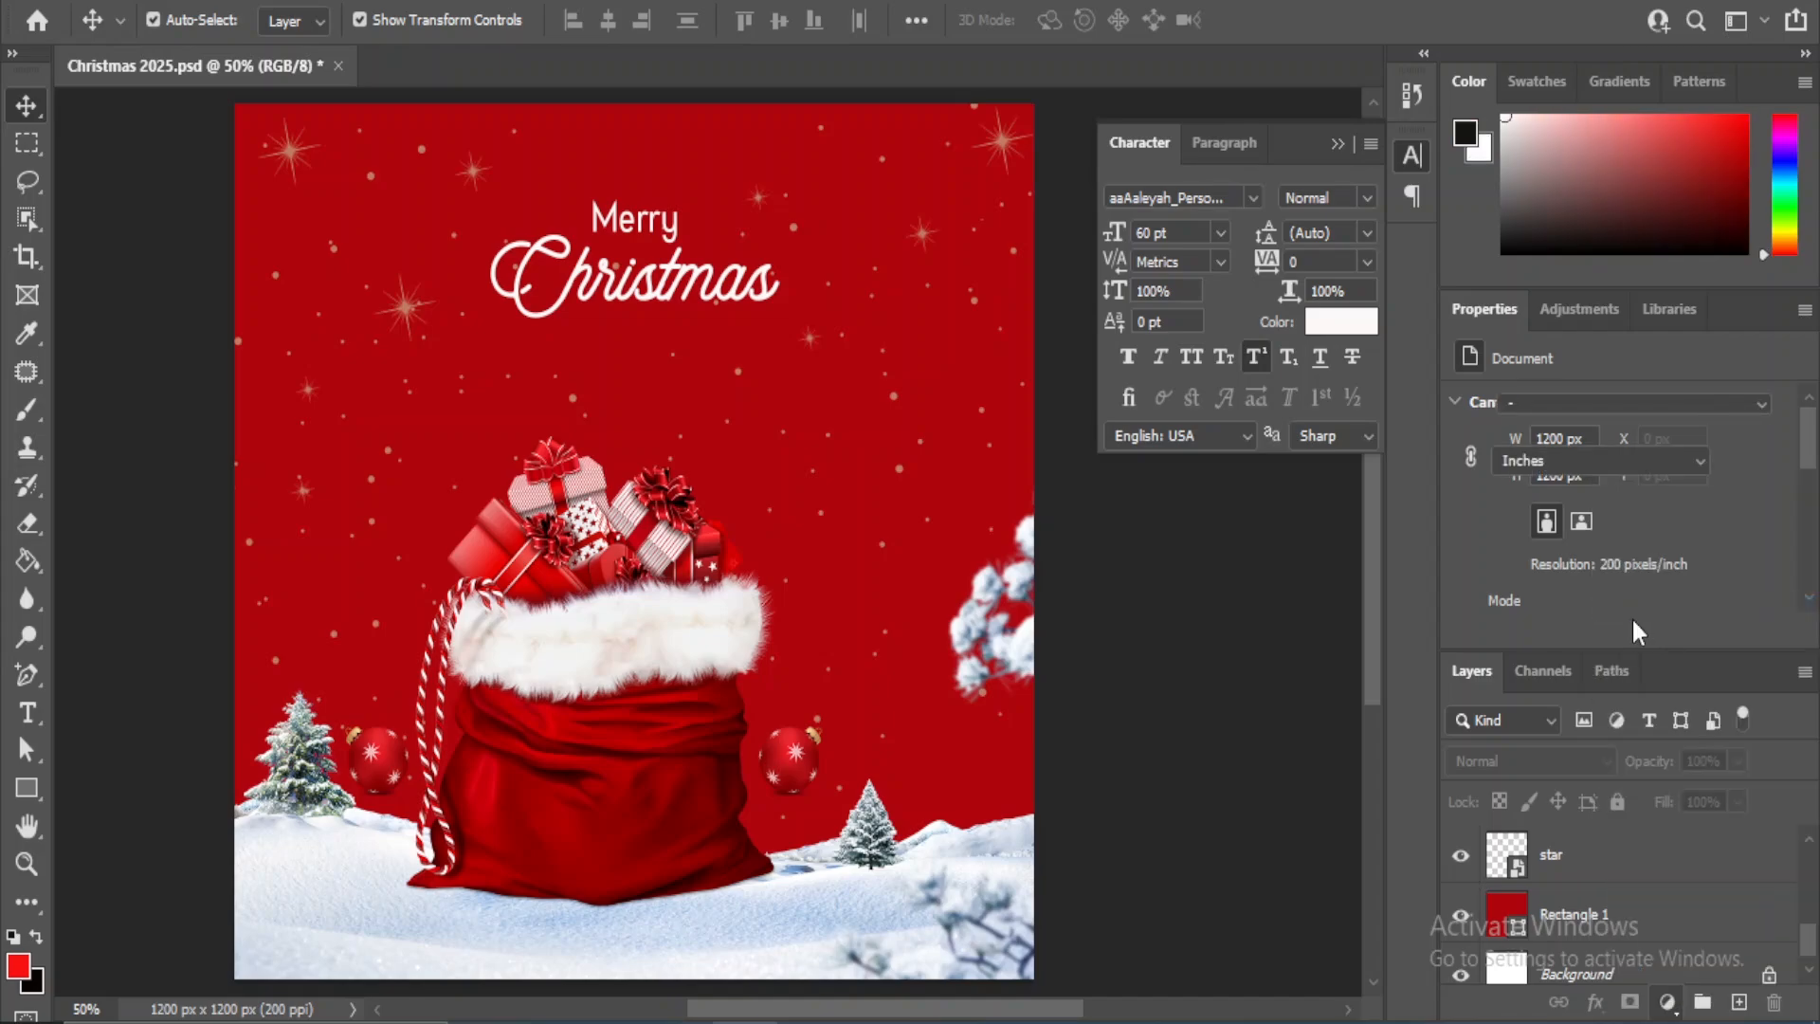
pyautogui.scroll(-2, 1591, 417)
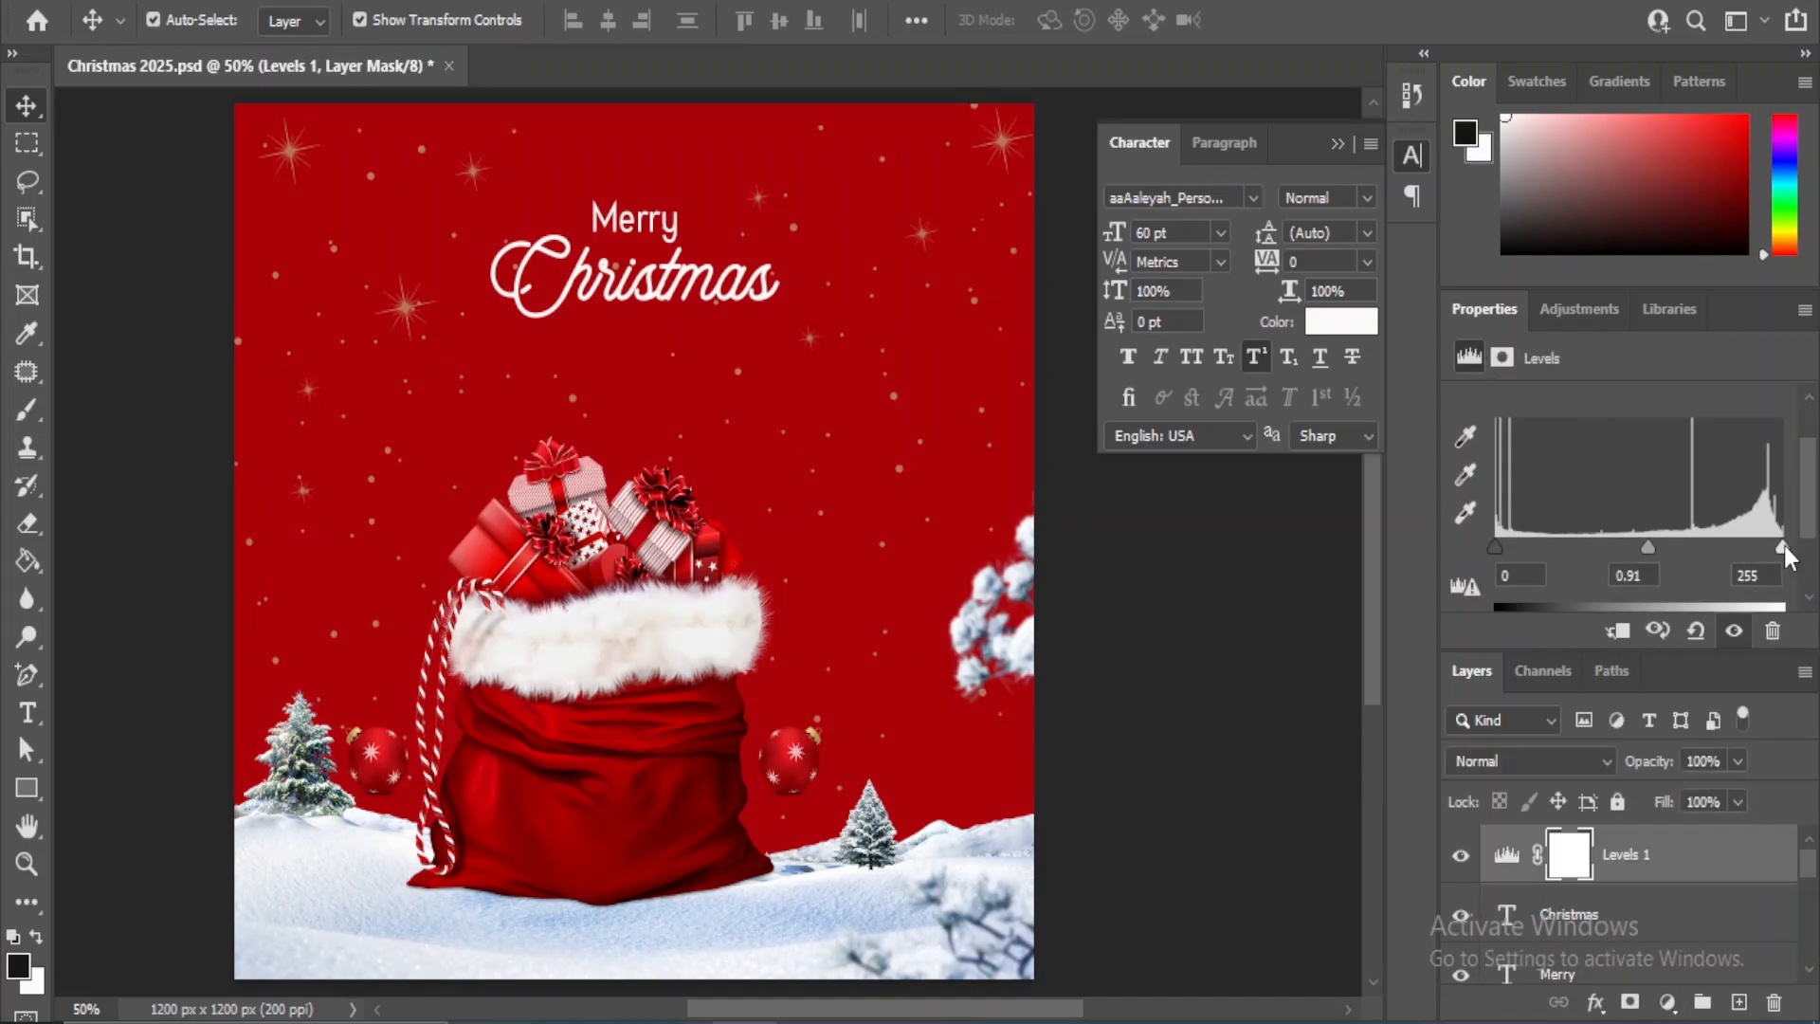
pyautogui.moveTo(1782, 548); pyautogui.dragTo(1774, 549)
pyautogui.moveTo(1495, 548); pyautogui.dragTo(1509, 548)
pyautogui.click(1252, 706)
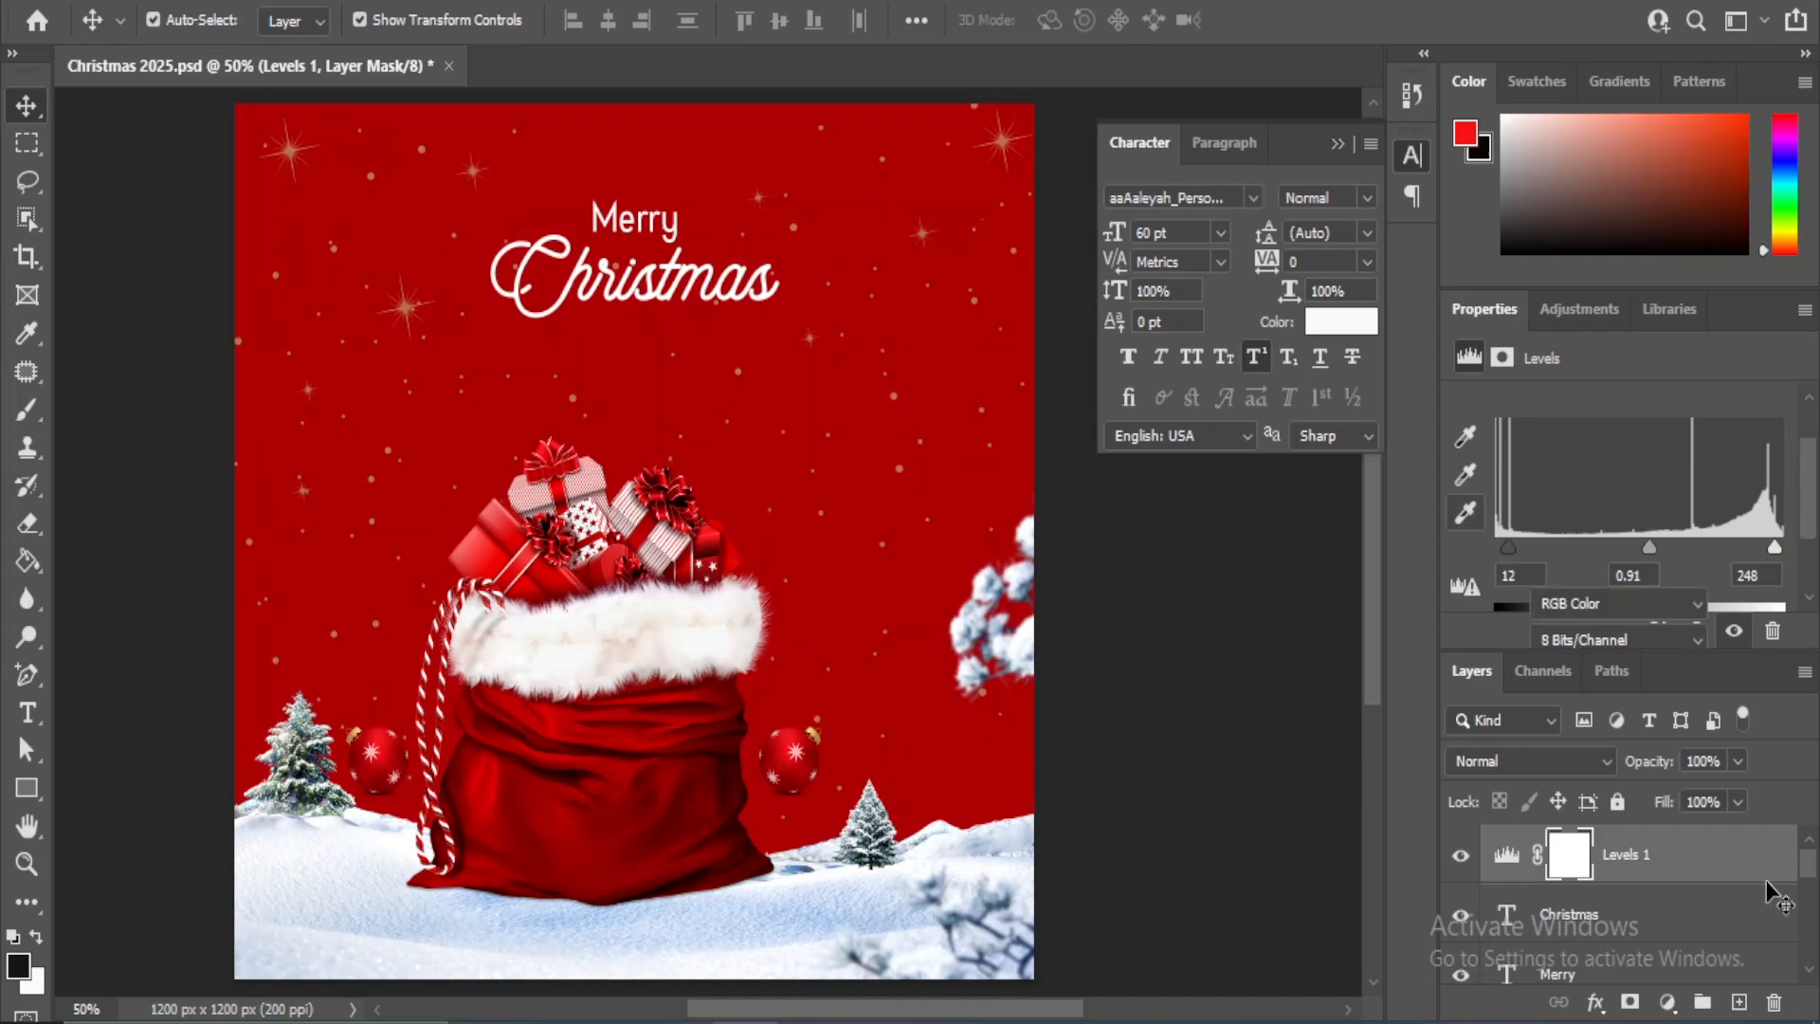
# - Add a Brightness/Contrast adjustment layer above the Levels layer with brightness 6 and contrast 13
pyautogui.click(1667, 1005)
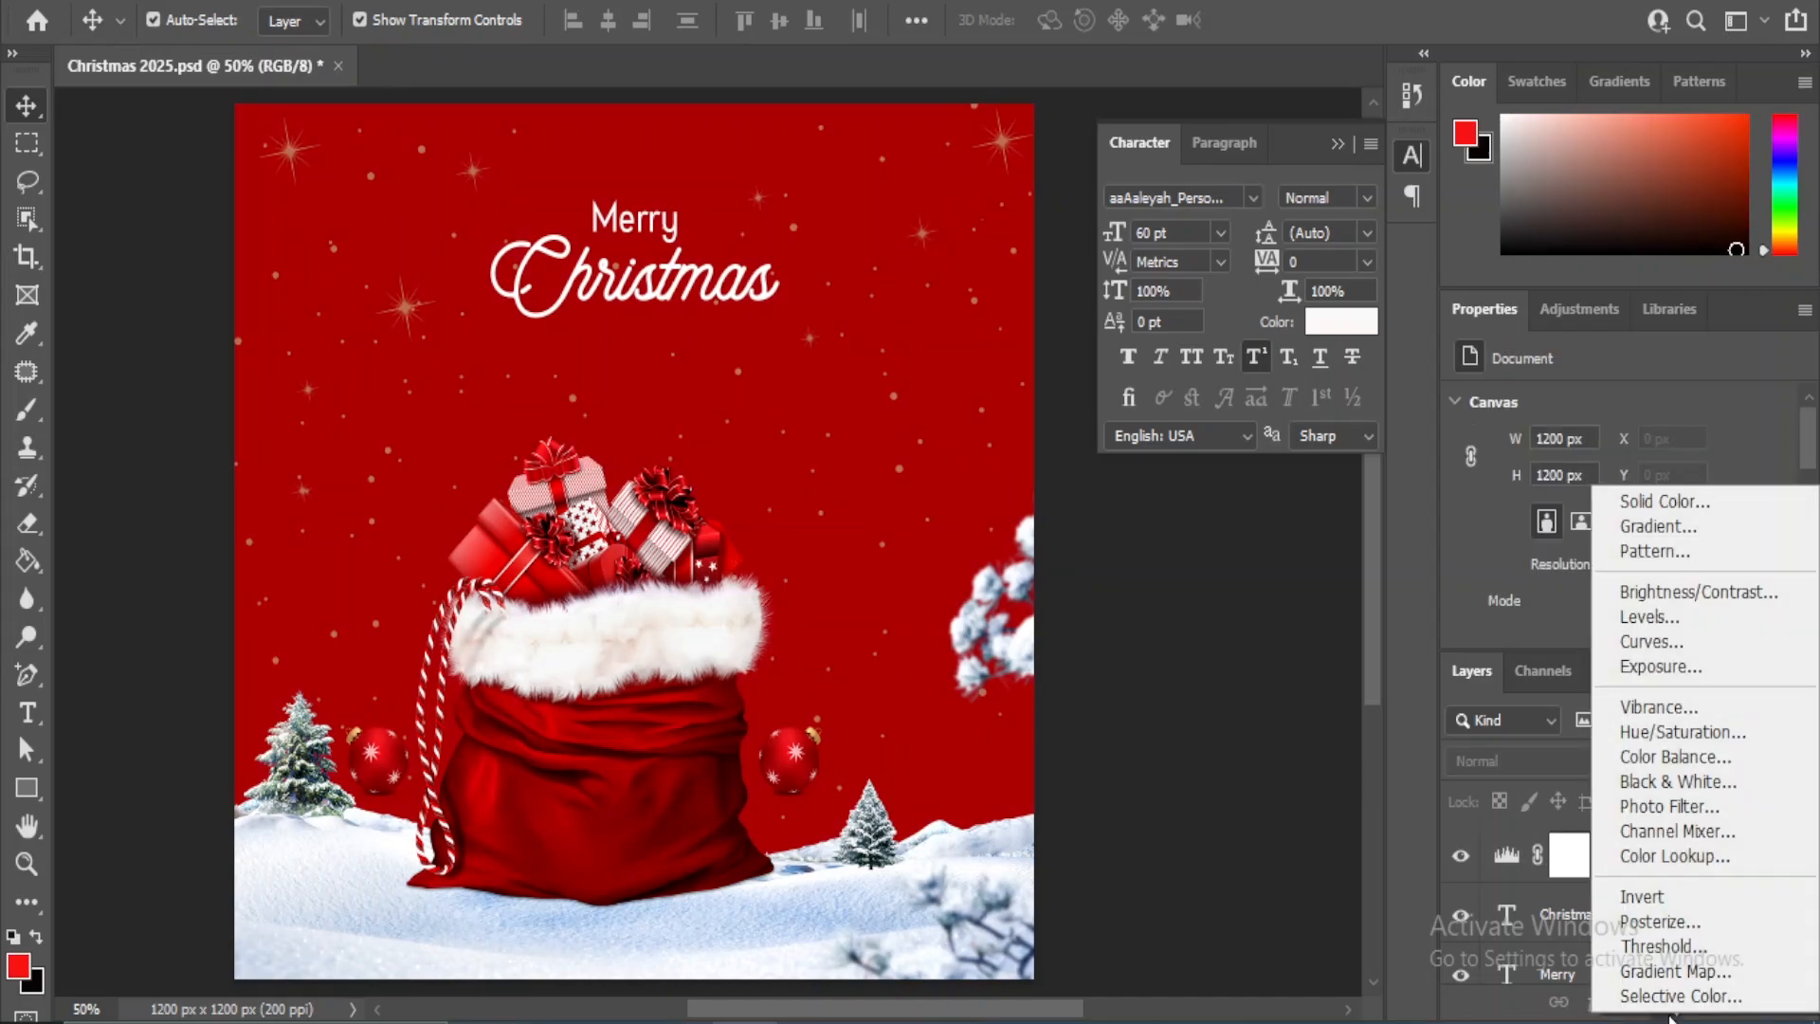
pyautogui.click(1707, 593)
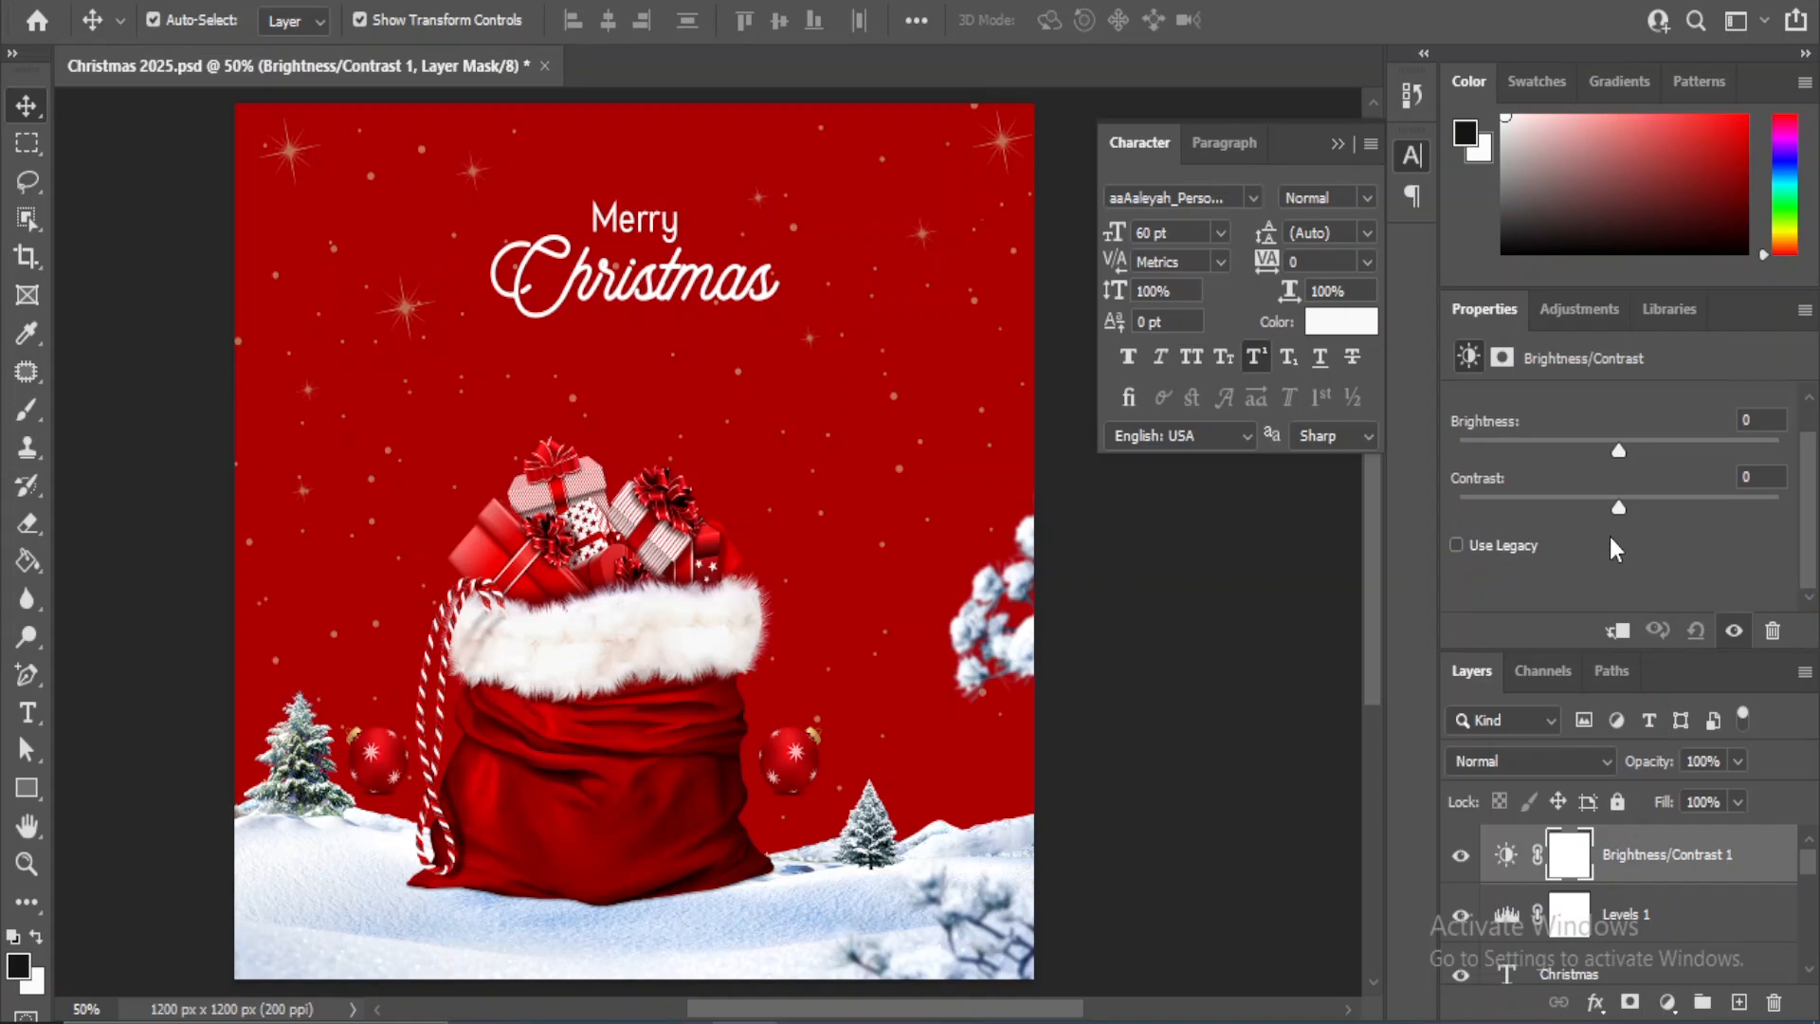
pyautogui.moveTo(1620, 508); pyautogui.dragTo(1627, 459)
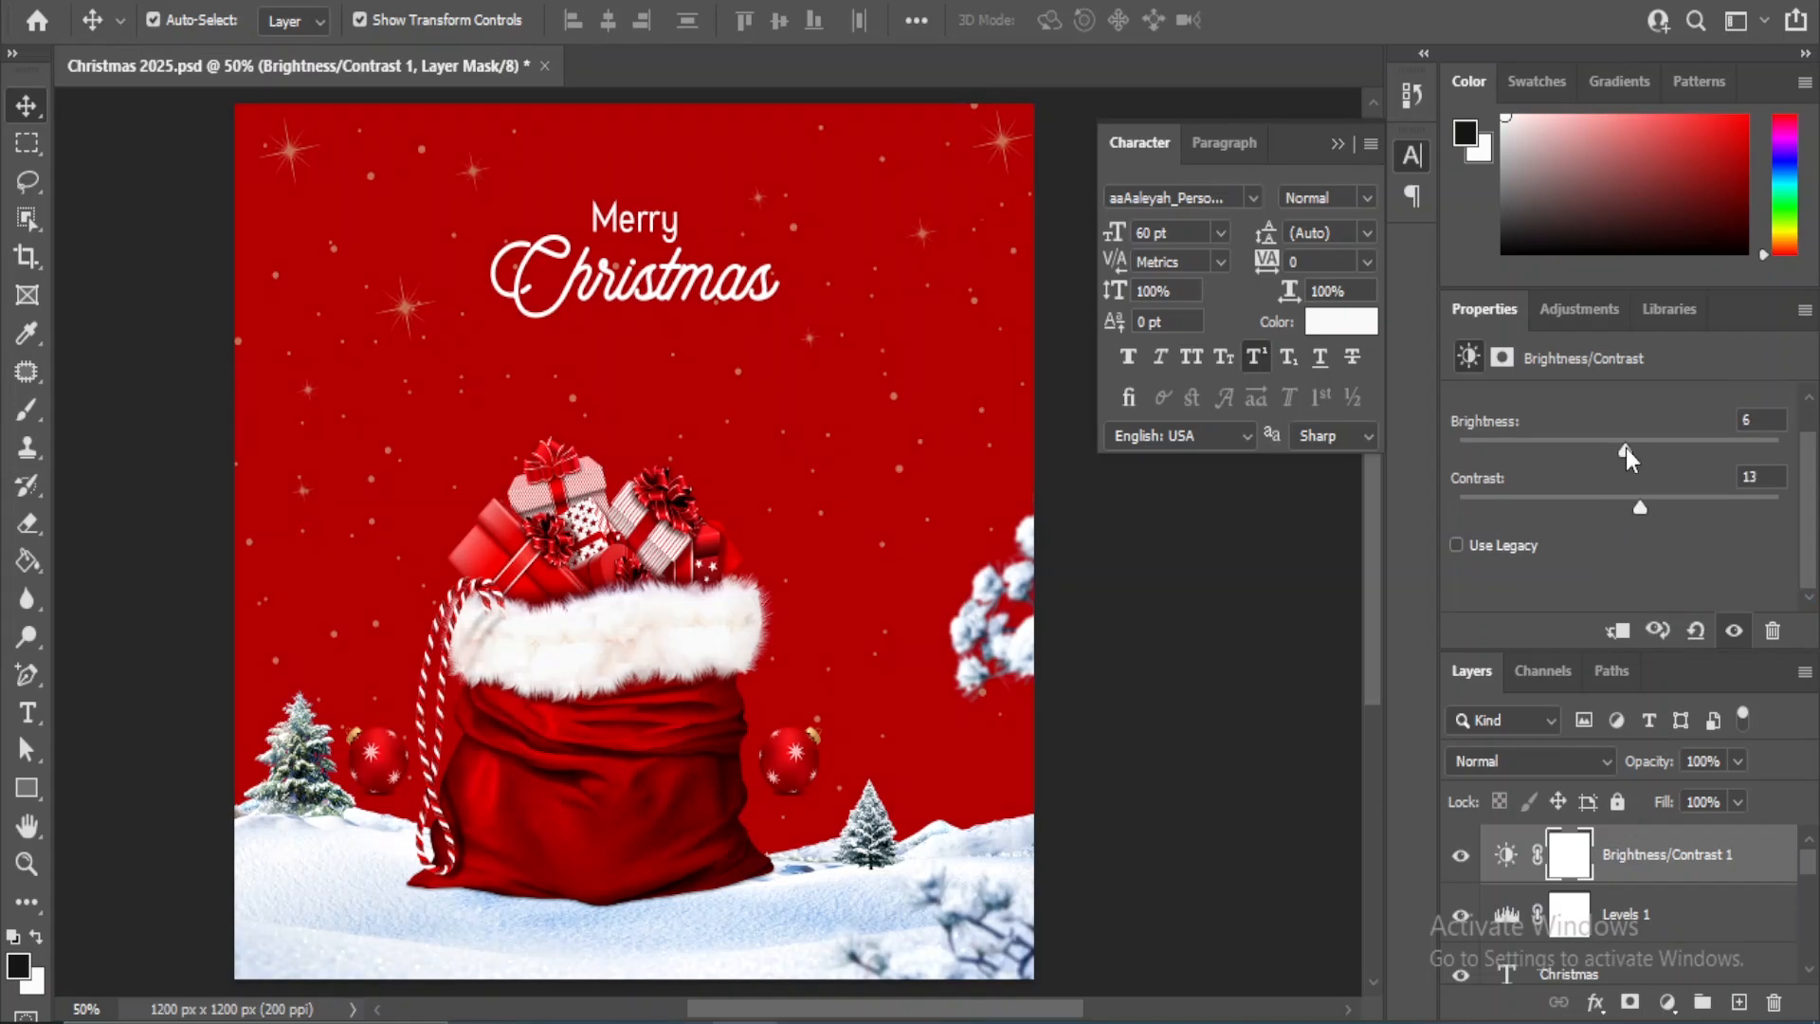
pyautogui.click(1200, 640)
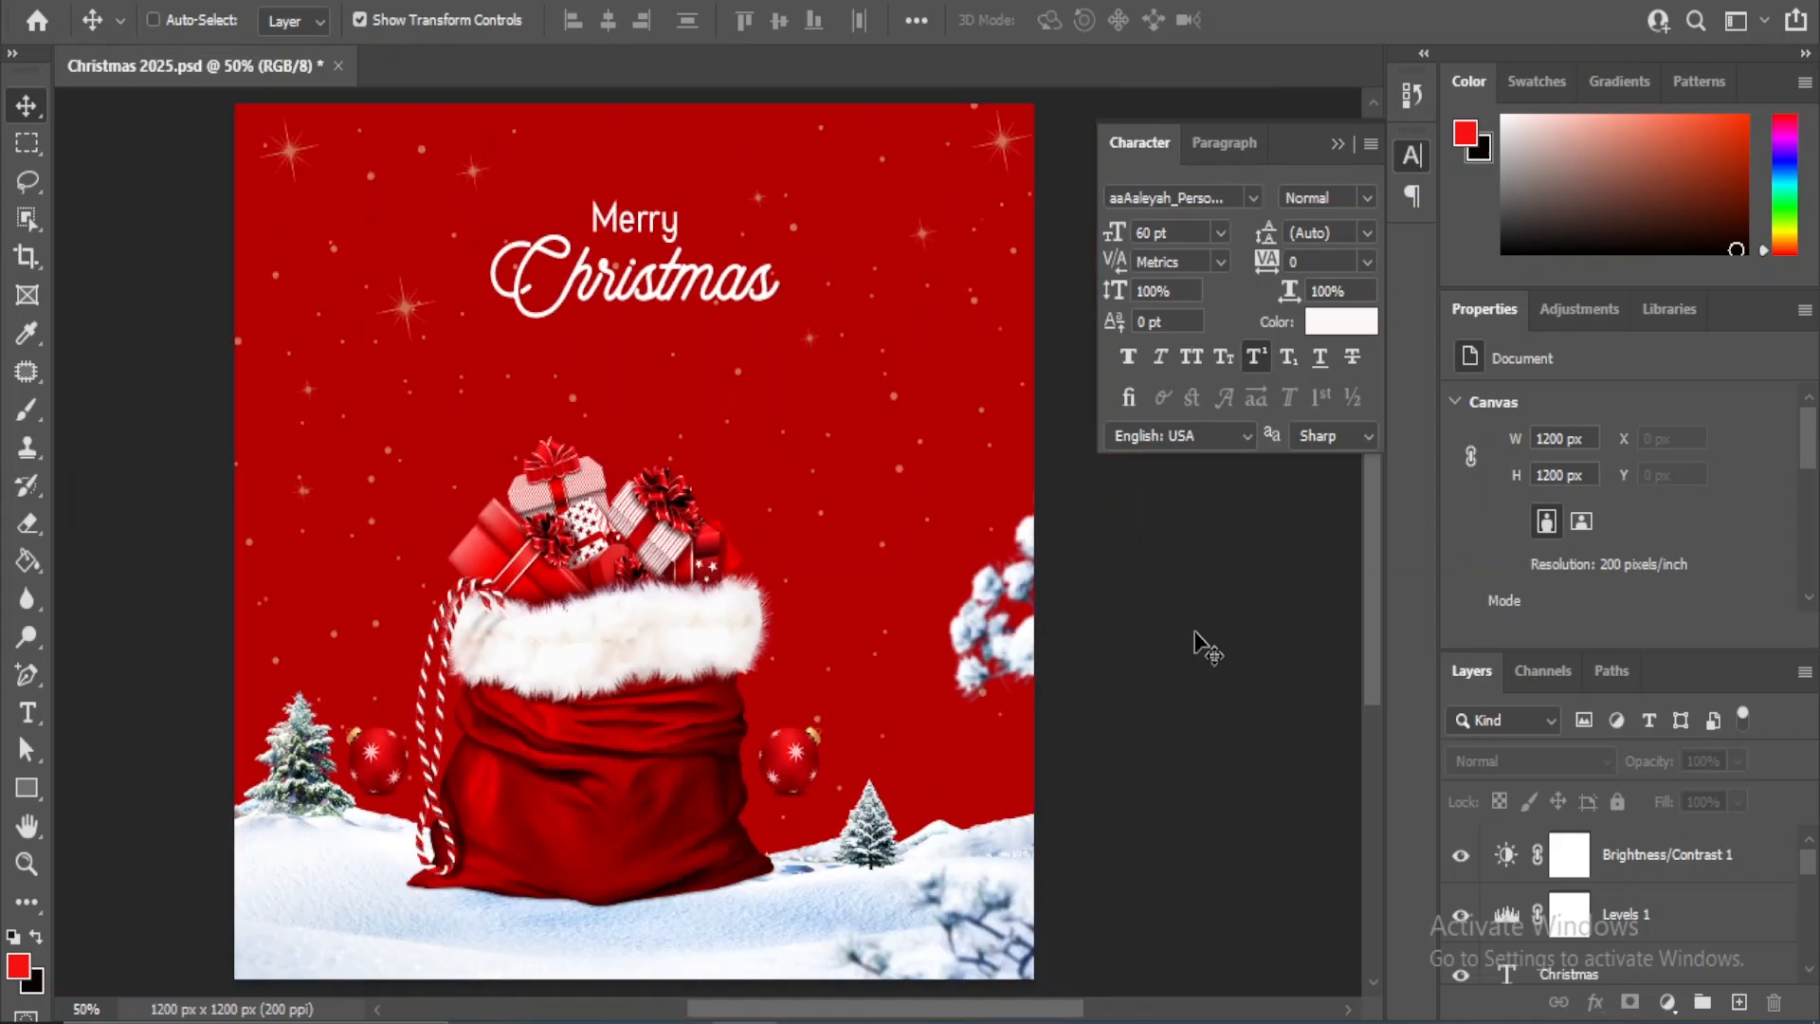
pyautogui.hotkey('ctrl', '+')
pyautogui.hotkey('ctrl', '-')
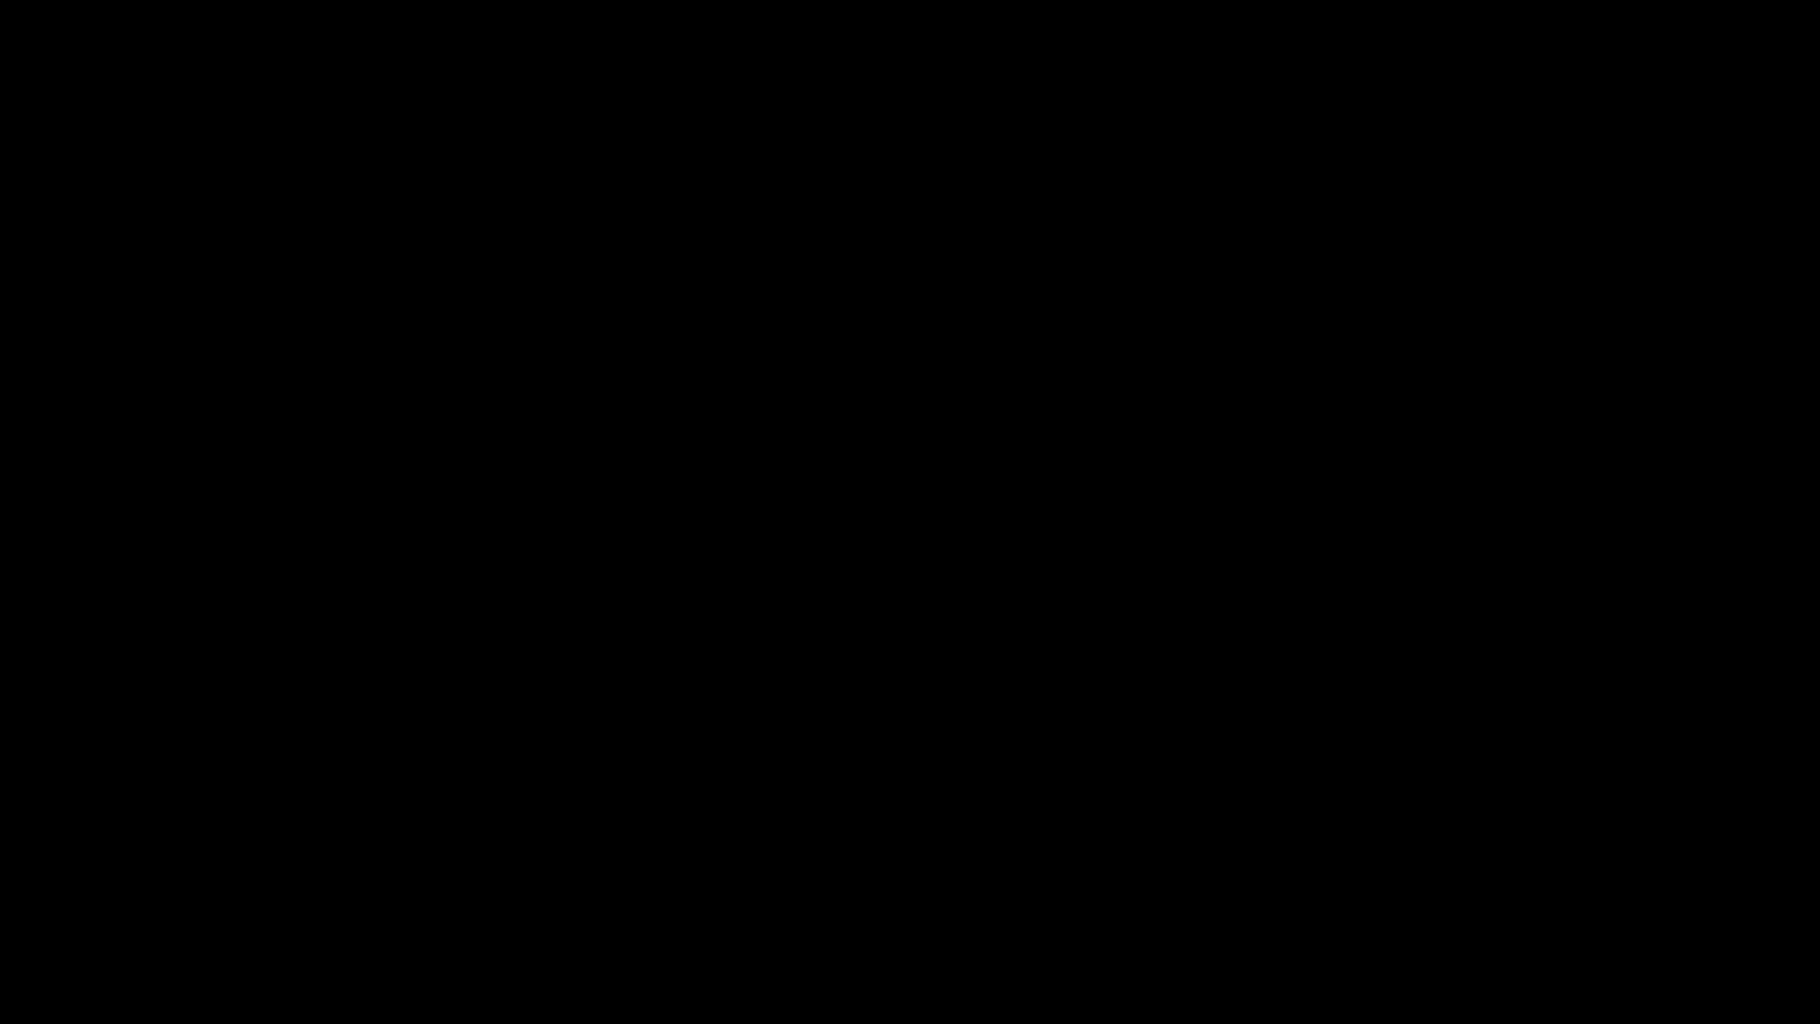